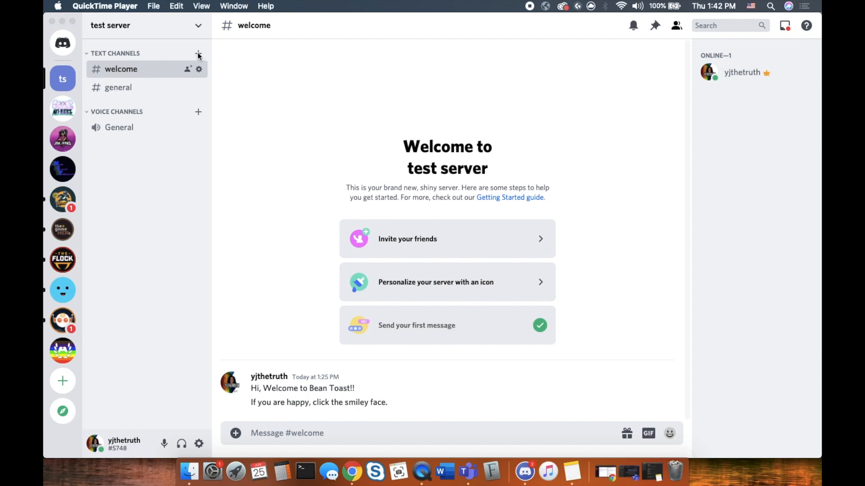
Bring Discord forward, start a new text channel, then cancel it
left_click(199, 57)
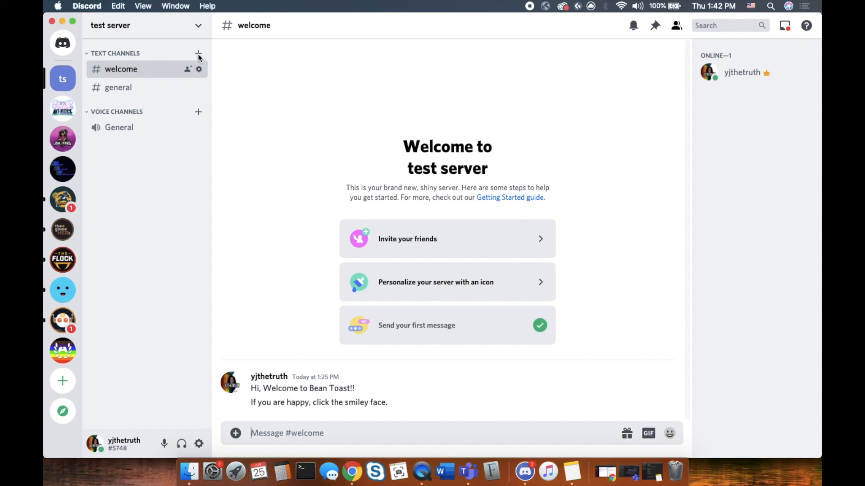
left_click(199, 56)
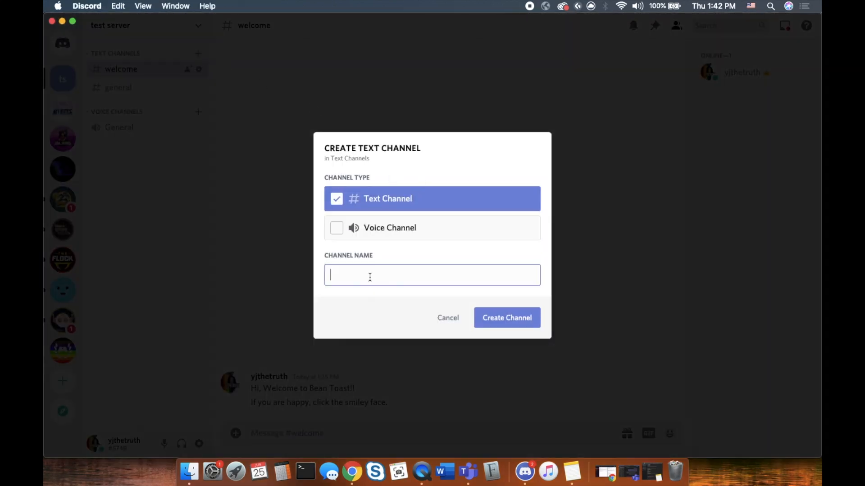
left_click(454, 321)
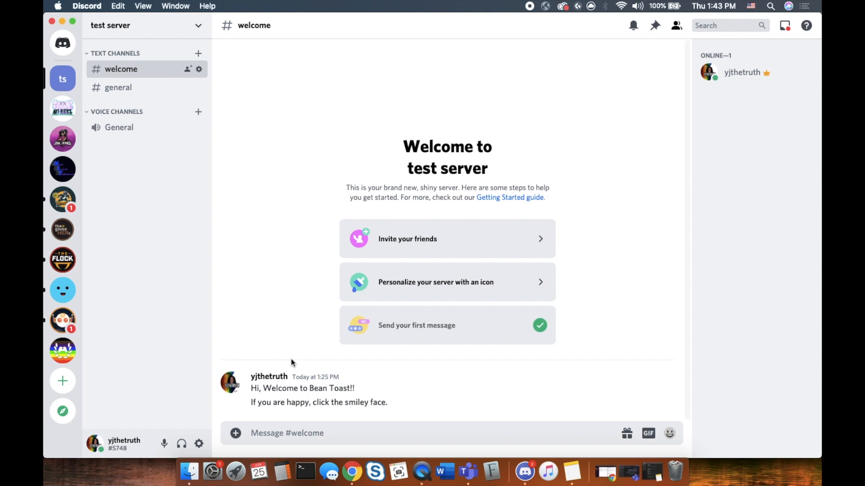
left_click(198, 26)
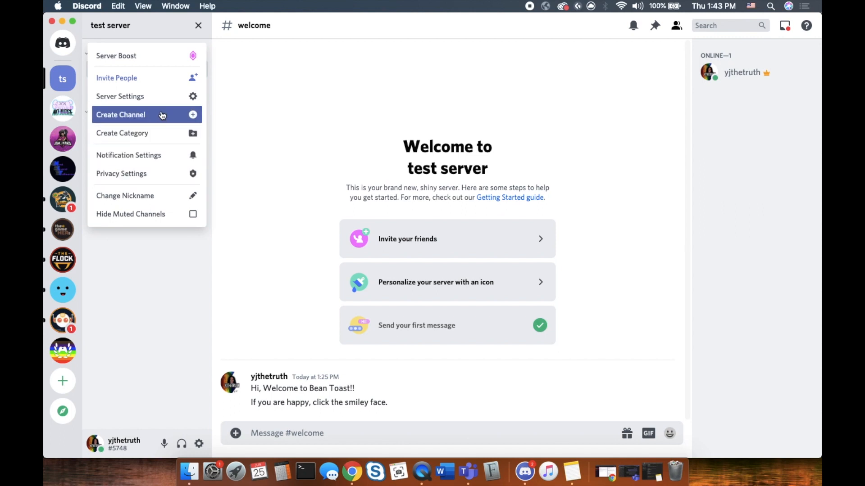
left_click(170, 94)
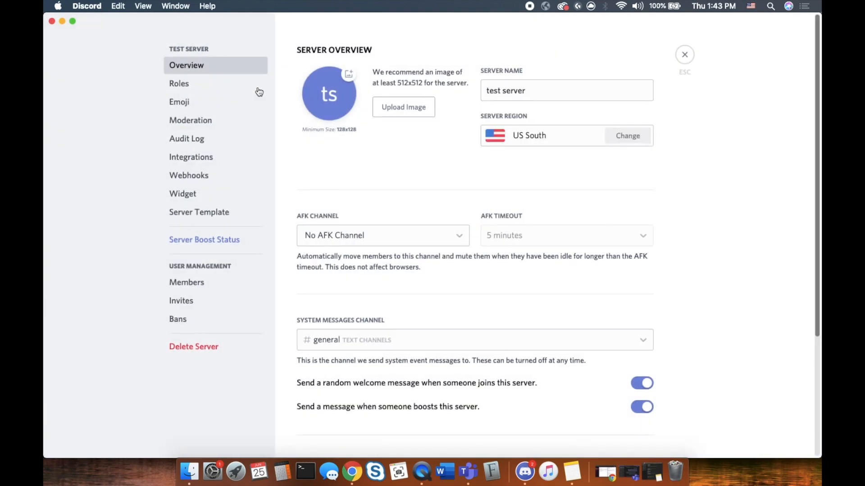
left_click(187, 85)
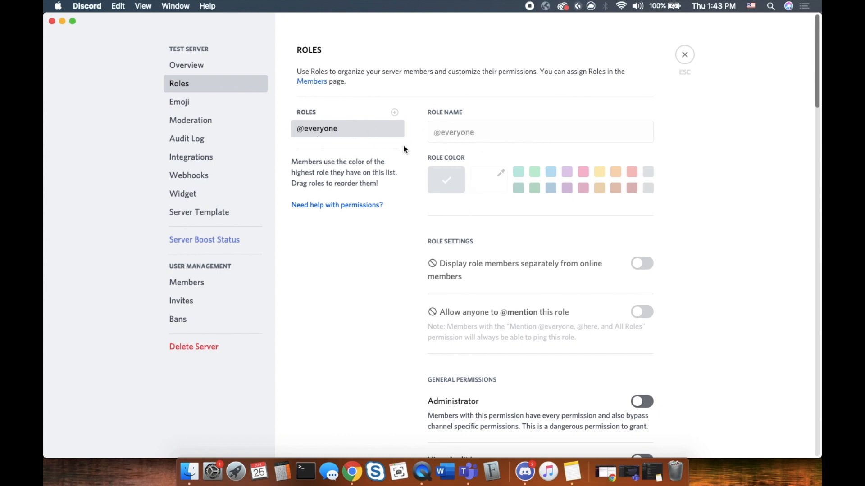
scroll(489, 225, "down", 7)
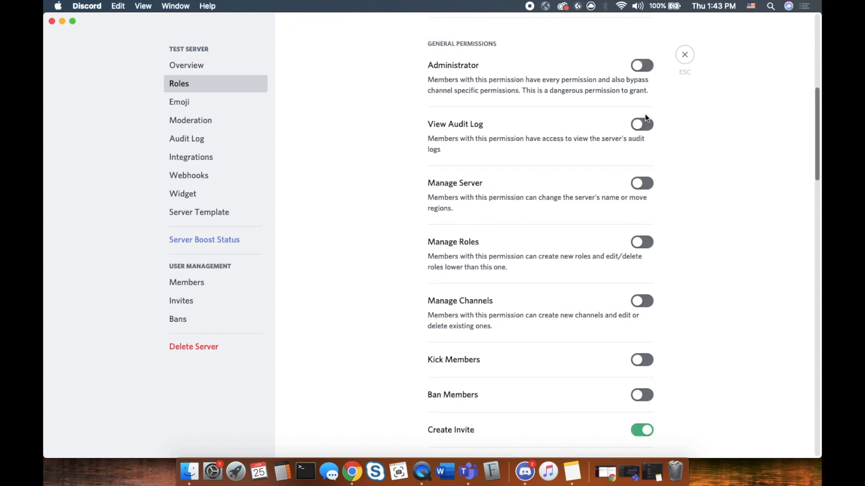
scroll(638, 200, "down", 5)
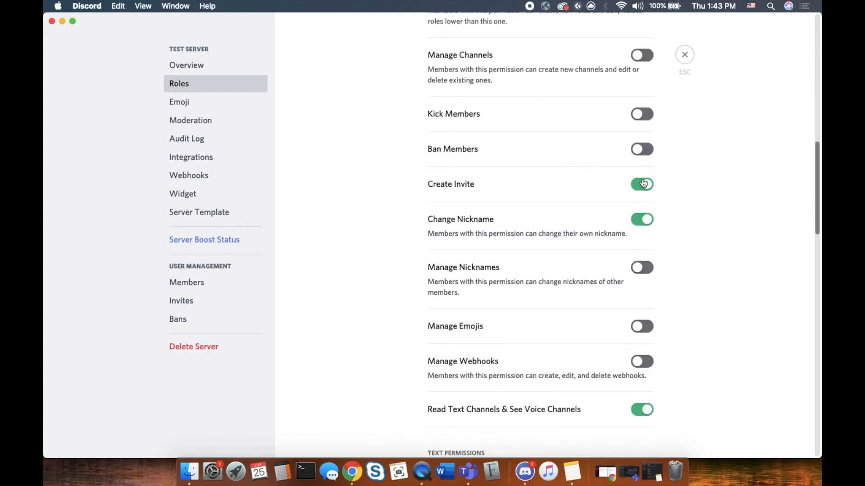
left_click(643, 185)
scroll(639, 199, "down", 3)
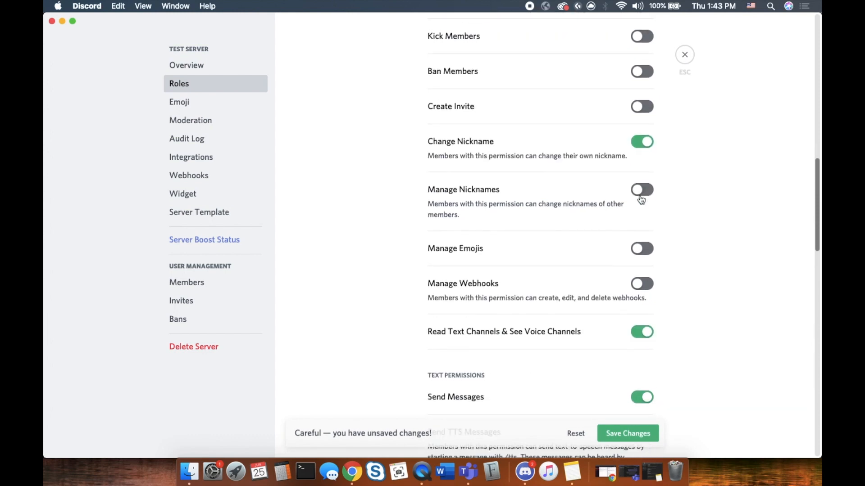
scroll(635, 189, "down", 3)
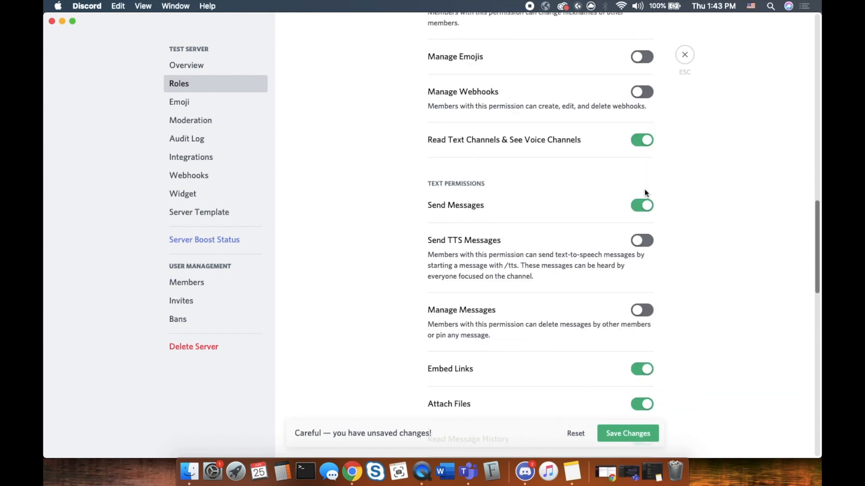
left_click(645, 207)
scroll(565, 264, "down", 5)
left_click(644, 136)
left_click(648, 180)
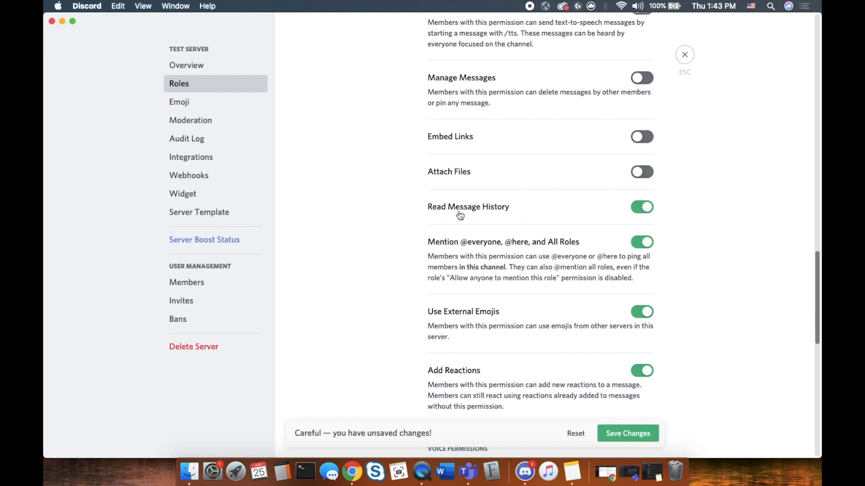
scroll(596, 250, "down", 2)
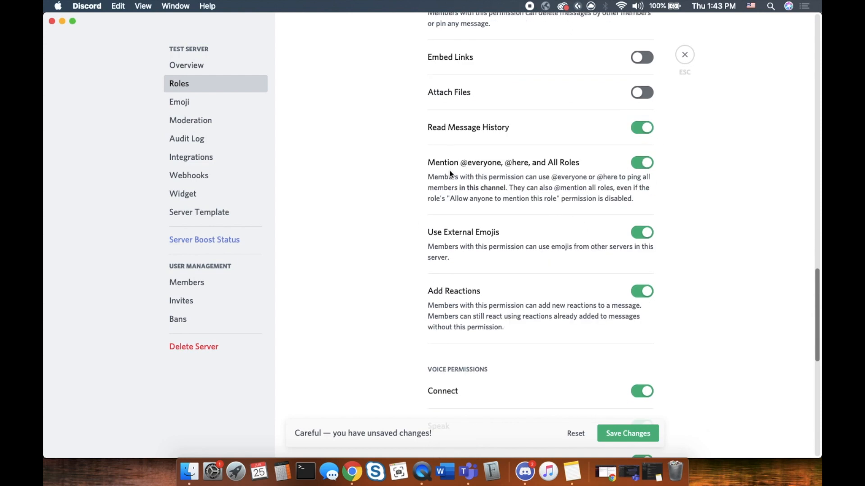
left_click(641, 165)
scroll(608, 236, "down", 2)
left_click(642, 158)
left_click(647, 219)
scroll(577, 261, "down", 5)
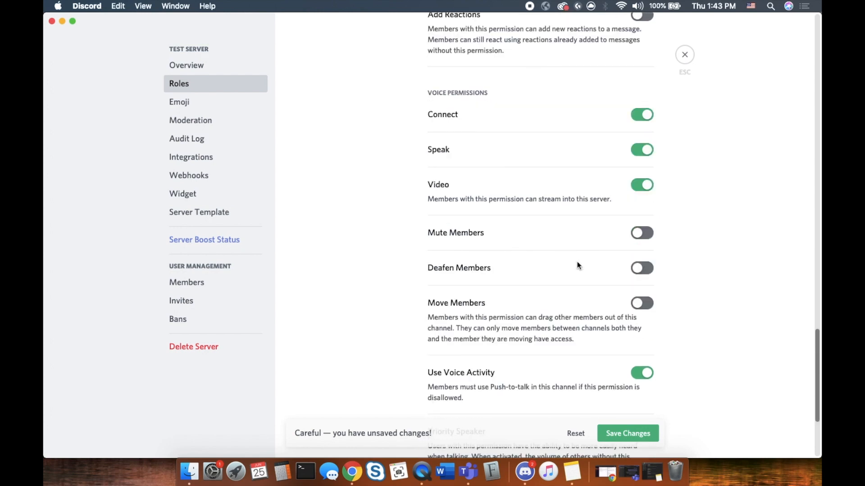
left_click(643, 118)
left_click(645, 155)
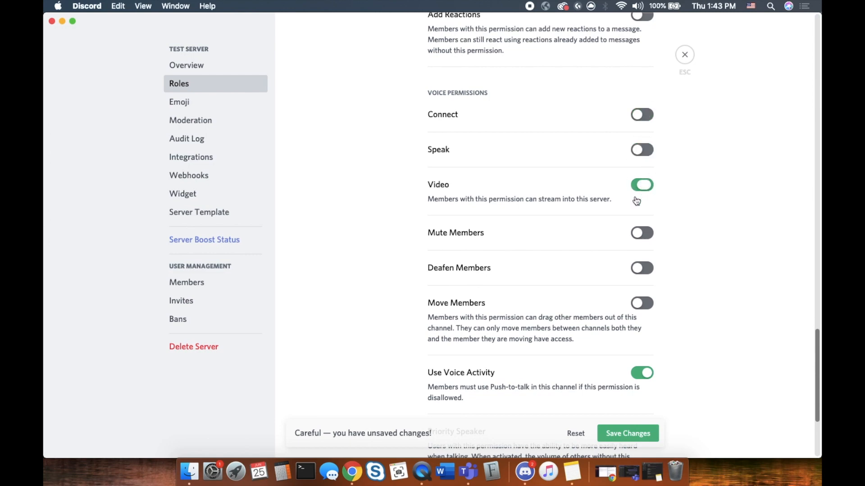
left_click(643, 186)
scroll(607, 237, "down", 4)
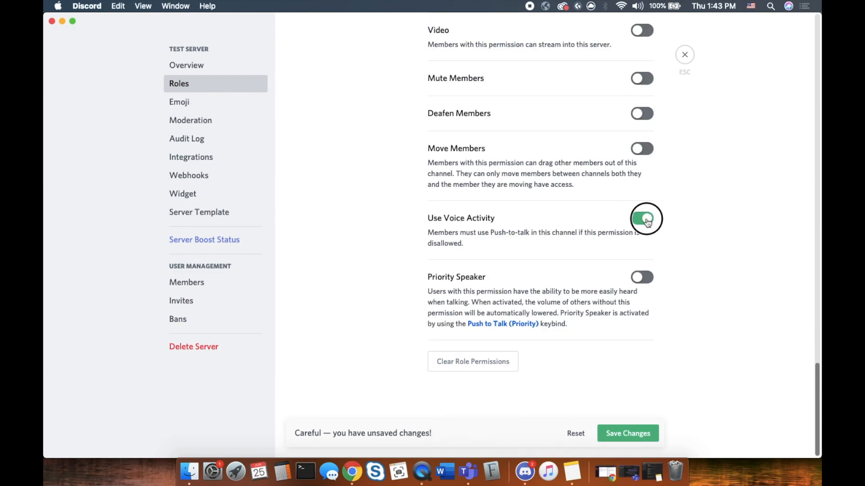
scroll(550, 185, "up", 13)
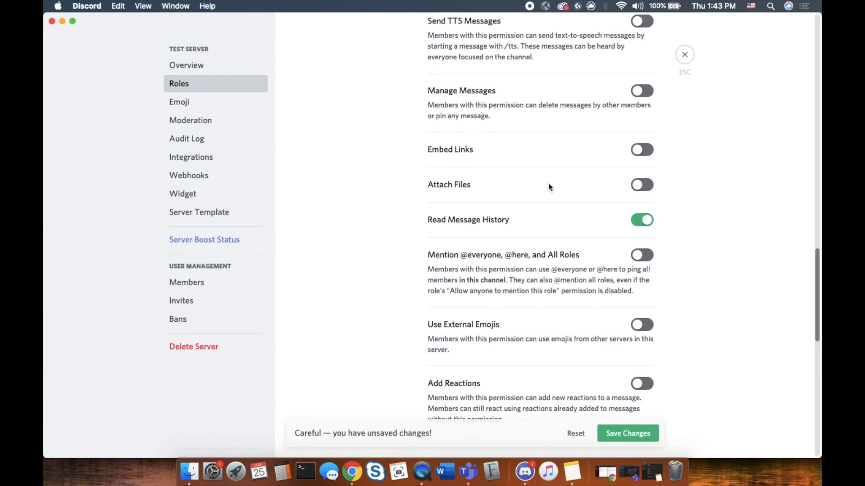
scroll(549, 185, "up", 2)
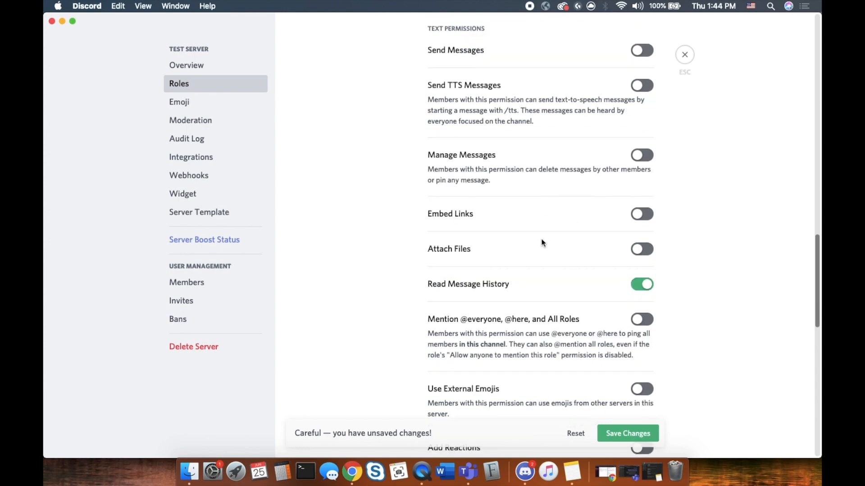
scroll(543, 235, "up", 5)
scroll(542, 230, "up", 6)
scroll(542, 229, "up", 13)
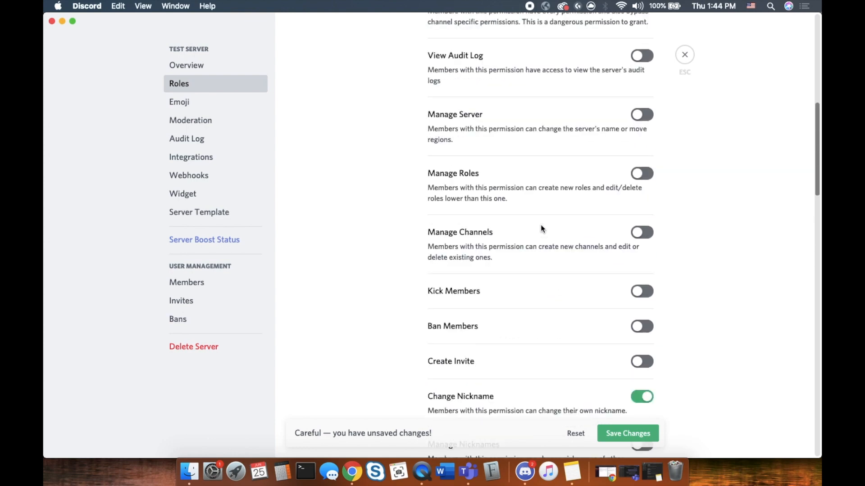
scroll(541, 225, "down", 20)
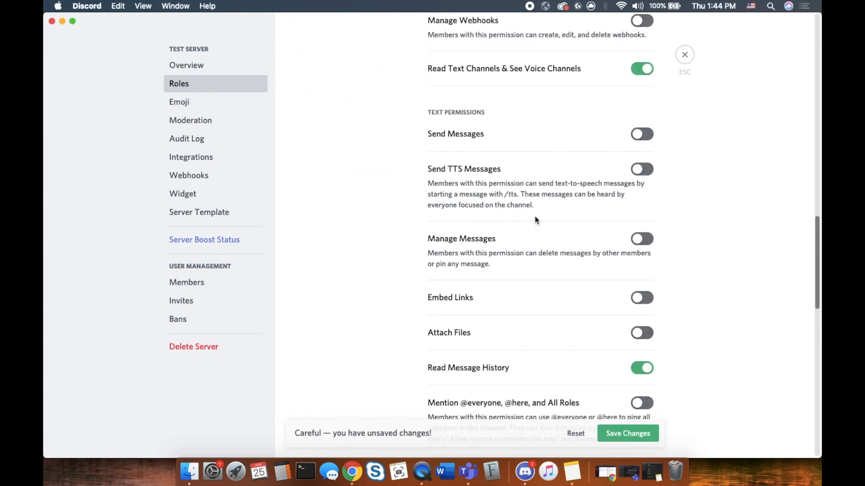
scroll(534, 220, "down", 4)
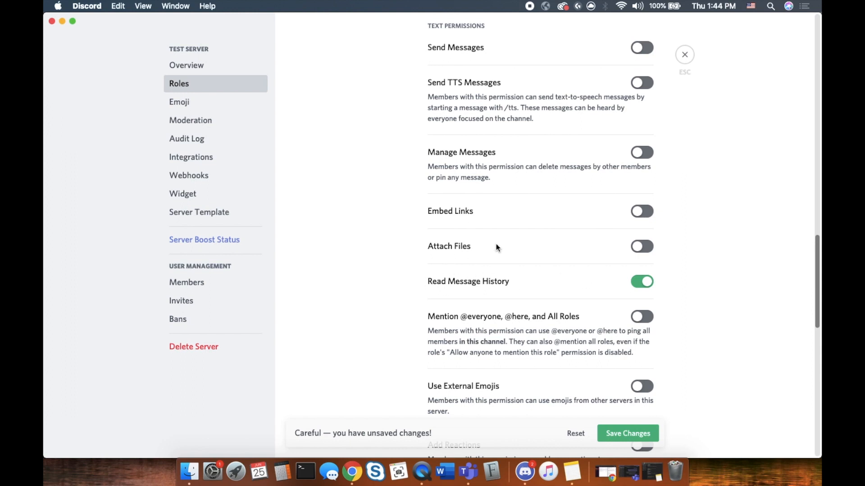
scroll(496, 244, "up", 8)
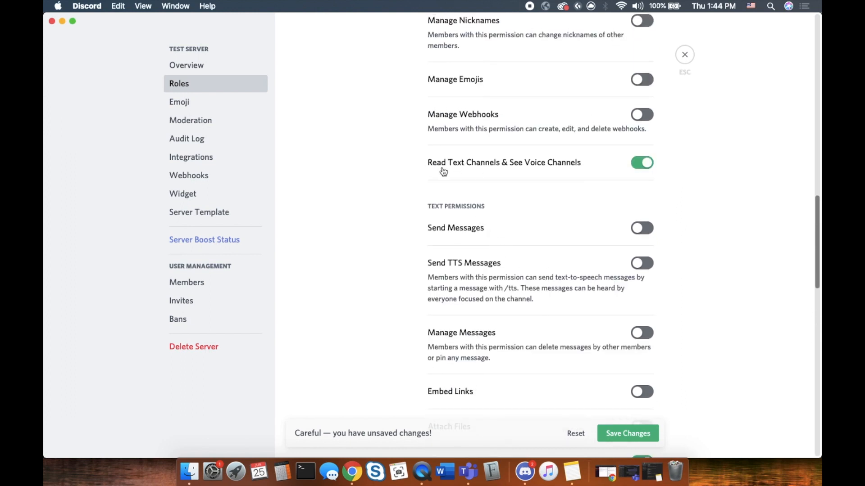
scroll(472, 192, "up", 10)
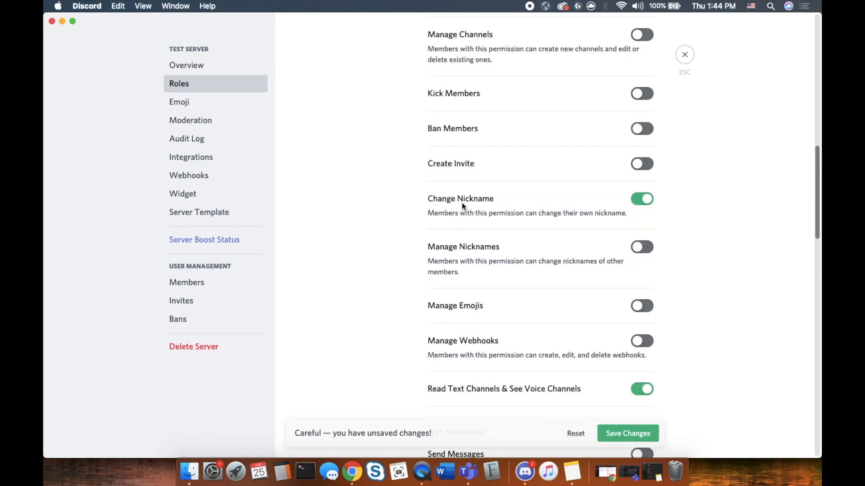
scroll(461, 205, "up", 13)
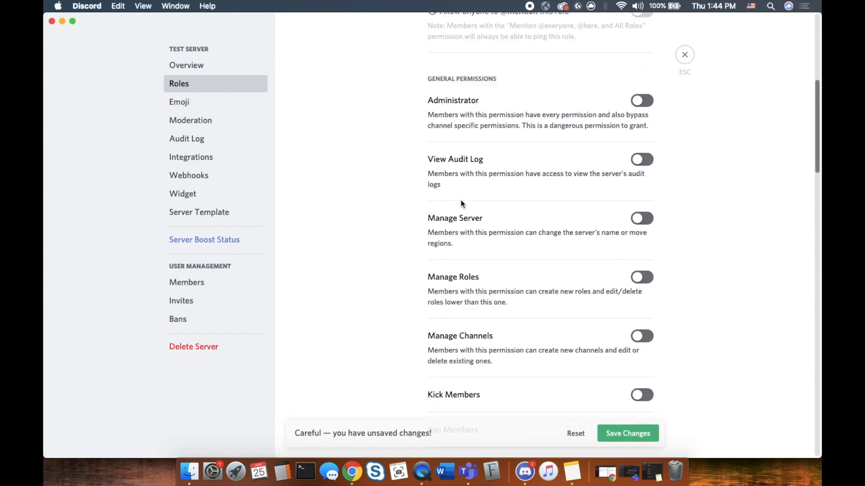
scroll(461, 203, "down", 8)
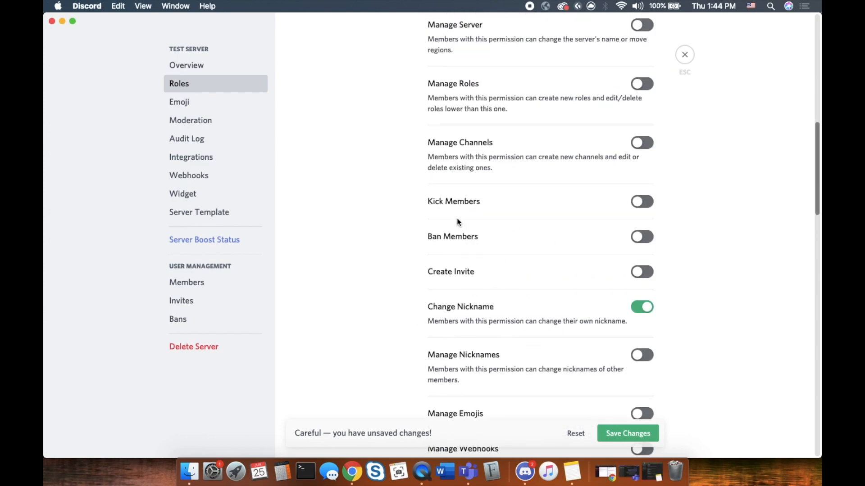
scroll(453, 210, "up", 16)
scroll(453, 208, "down", 8)
scroll(450, 209, "up", 10)
scroll(450, 204, "up", 4)
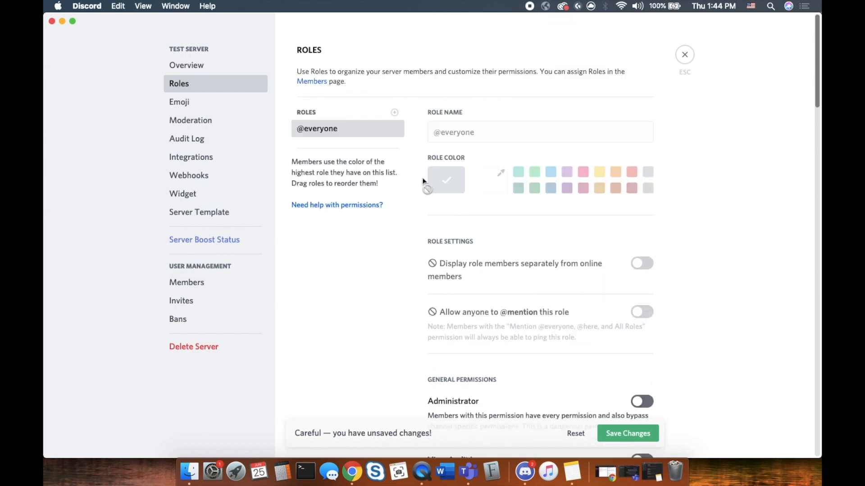
Create a new server role named 'Toast'
left_click(394, 113)
left_click(466, 130)
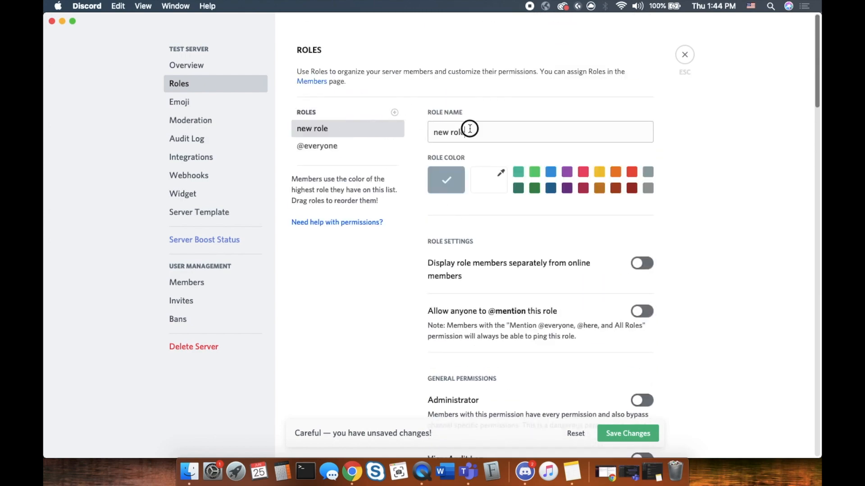
left_click(445, 129)
triple_click(445, 130)
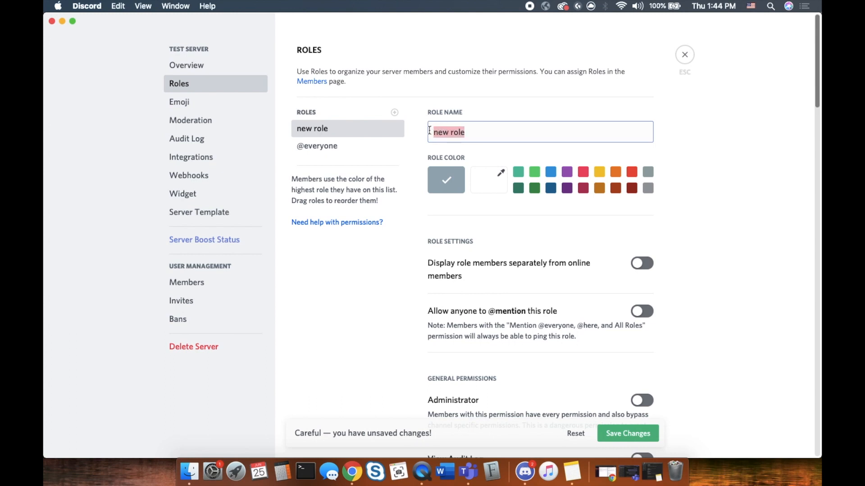
type("Toa")
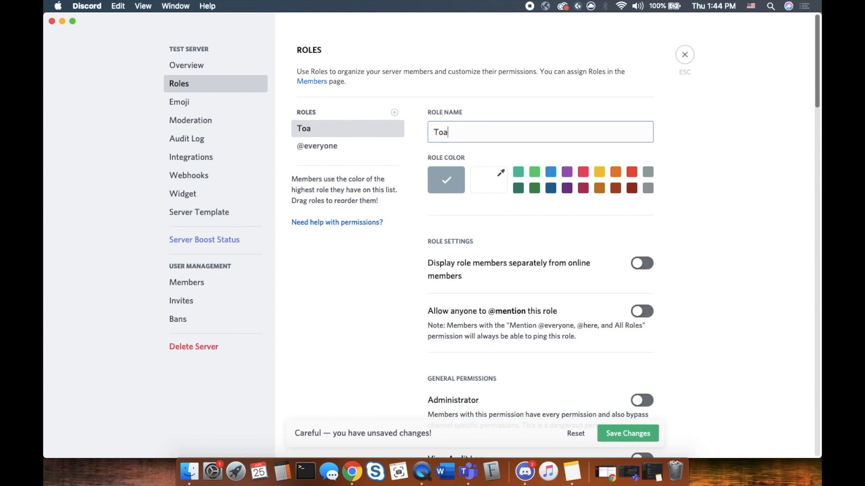
type("st")
Turn off the Create Invite permission for the Toast role
scroll(697, 243, "down", 5)
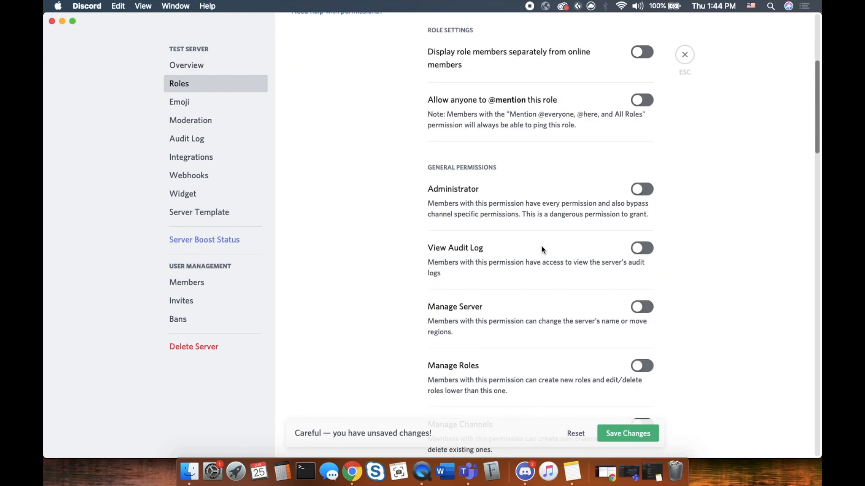
scroll(560, 220, "down", 8)
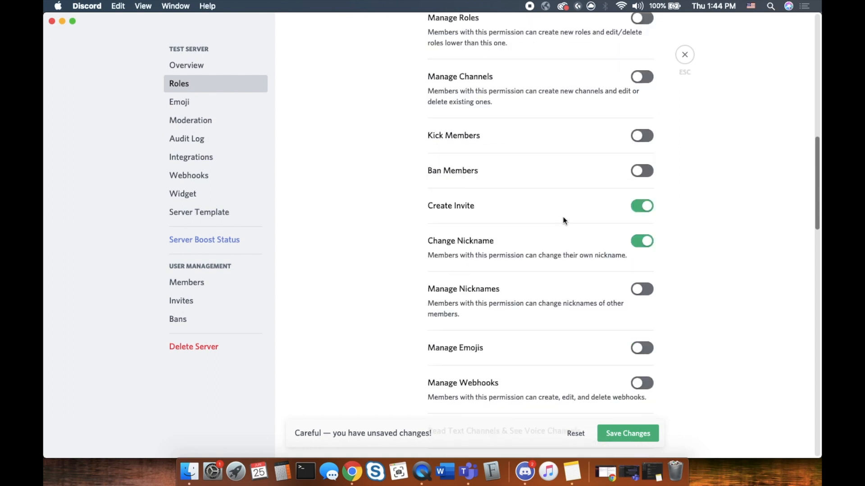
scroll(629, 221, "down", 2)
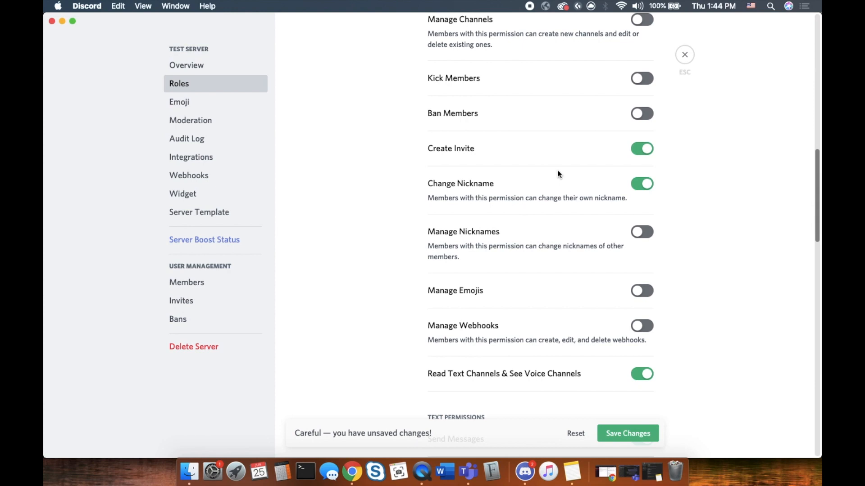
left_click(644, 151)
scroll(617, 291, "down", 4)
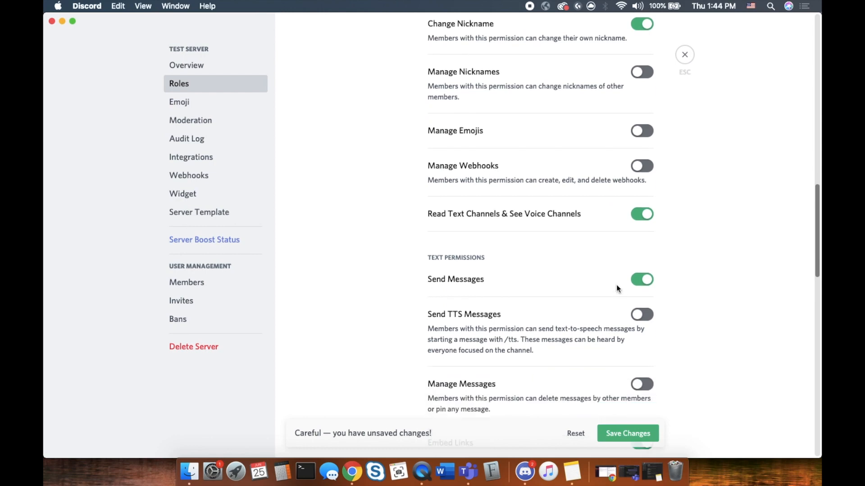
scroll(583, 322, "down", 5)
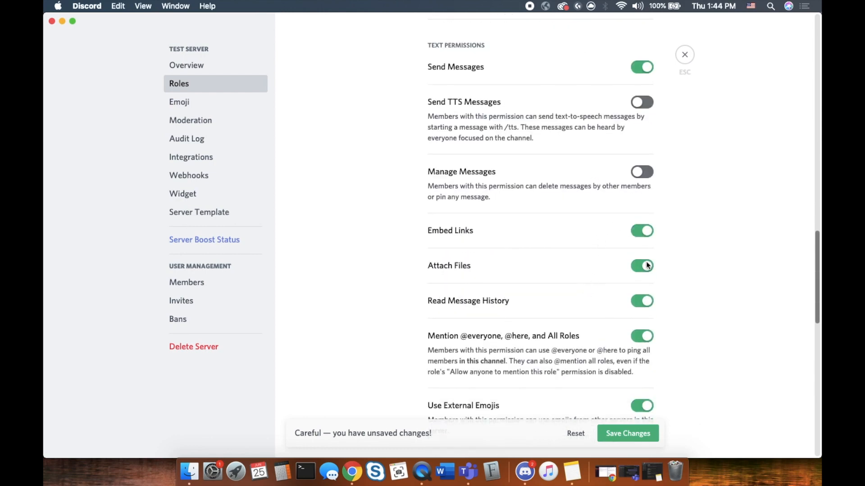
scroll(595, 324, "down", 8)
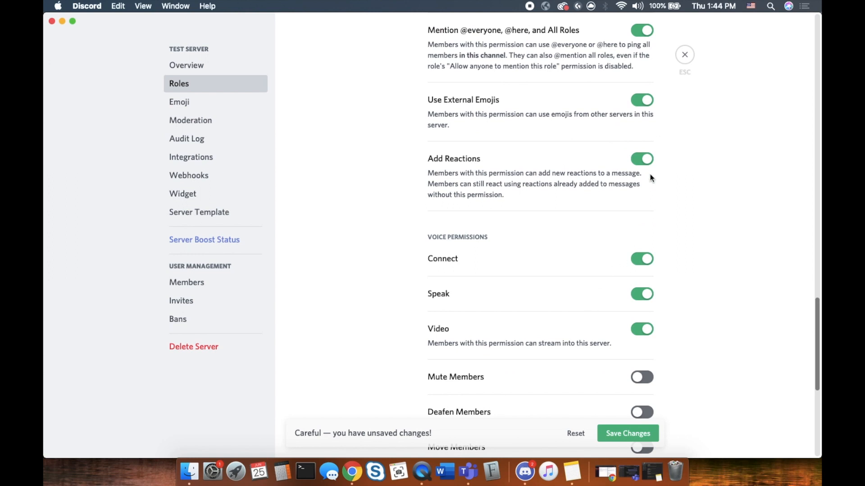
scroll(611, 333, "down", 5)
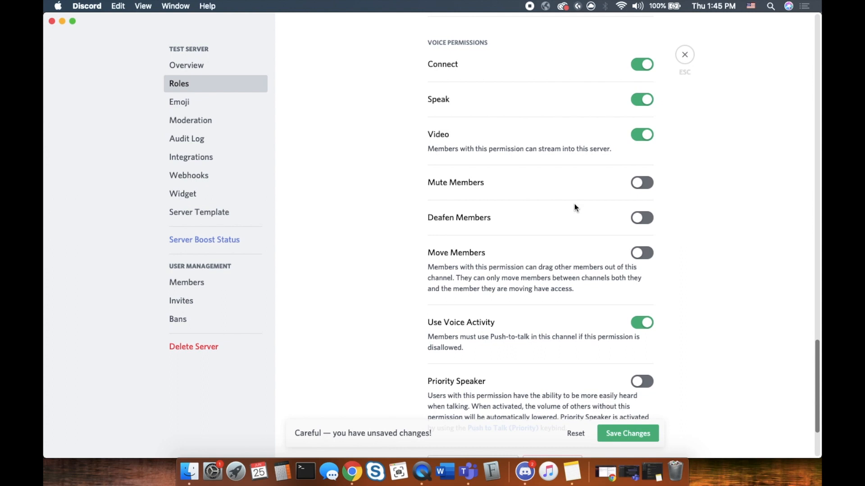
Make Toast yellow, save the changes, and close settings back to #welcome
scroll(516, 295, "up", 10)
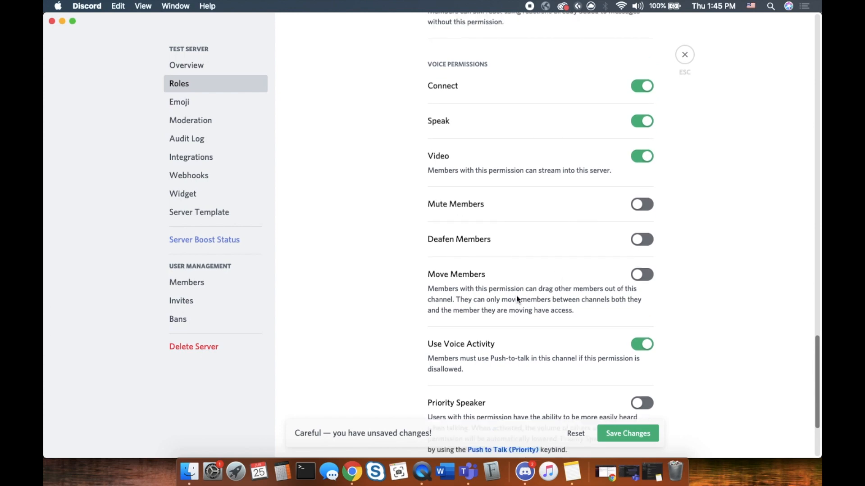
scroll(517, 295, "up", 15)
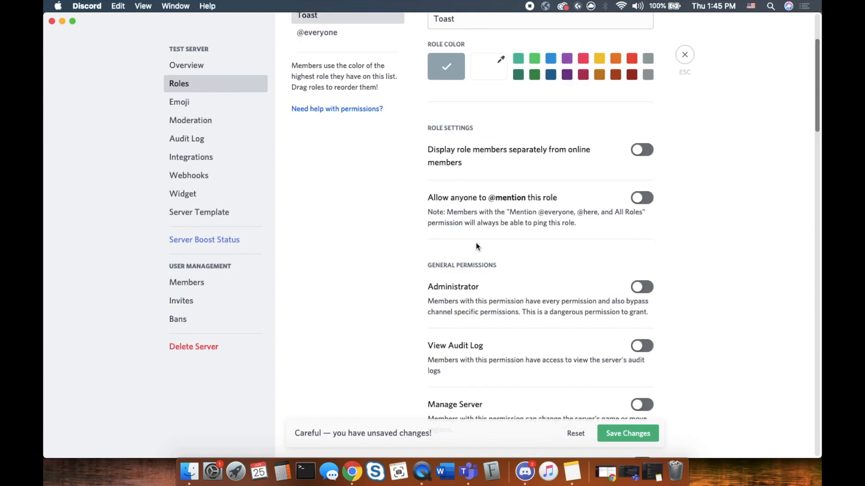
scroll(525, 309, "up", 5)
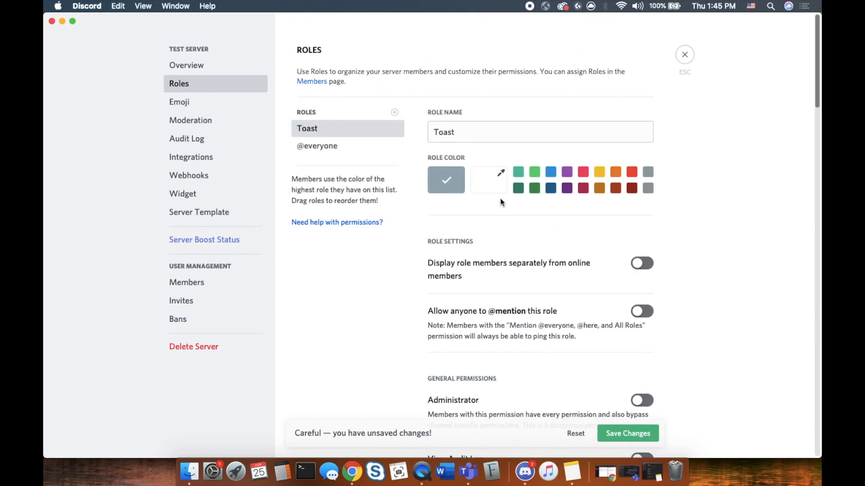
left_click(599, 173)
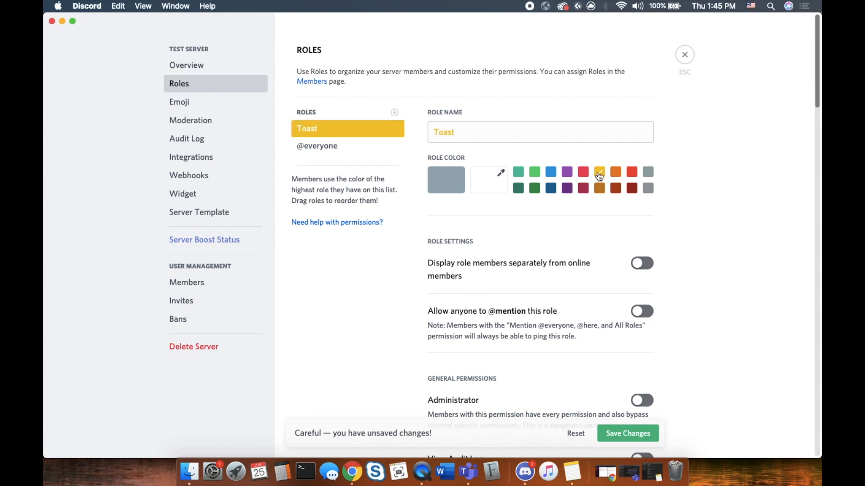
left_click(623, 434)
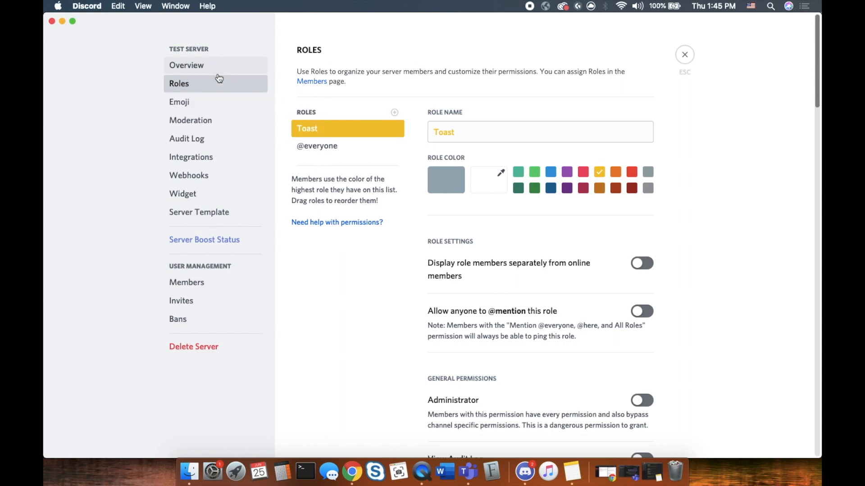
left_click(683, 55)
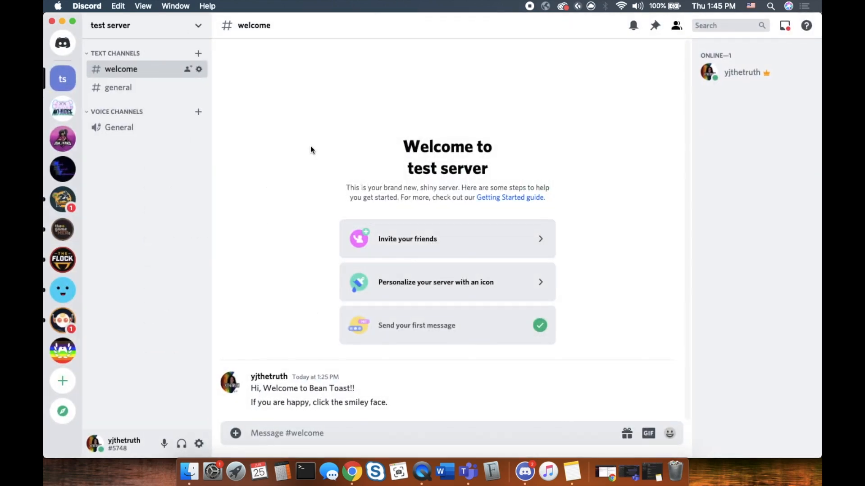
Switch to Chrome's YAGPDB control panel showing the No JUDGE Zone overview
left_click(352, 473)
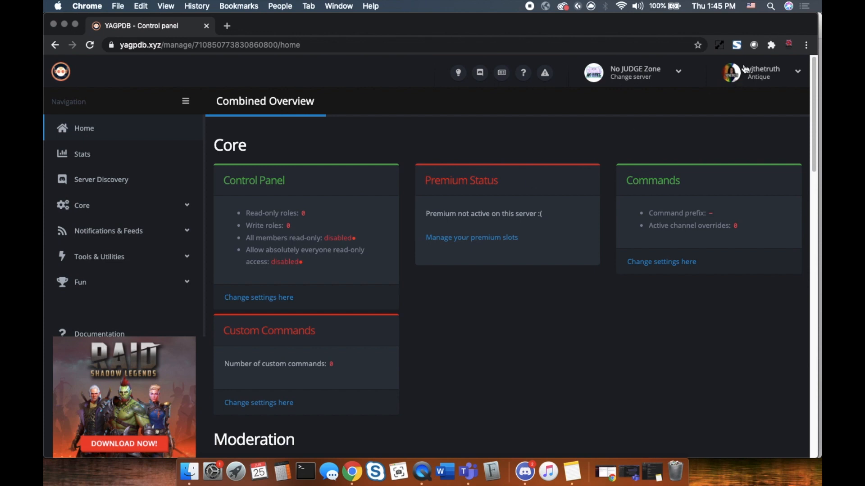
Add YAGPDB to test server, authorizing its permissions and passing the reCAPTCHA check
left_click(682, 75)
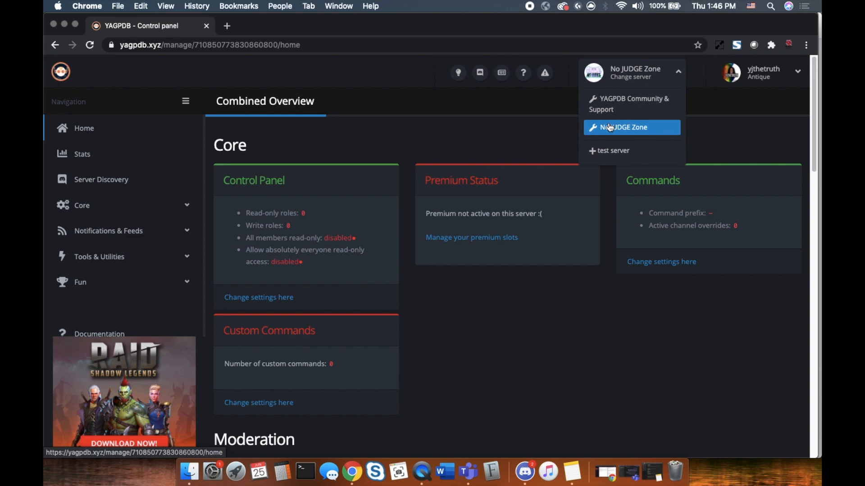
left_click(616, 151)
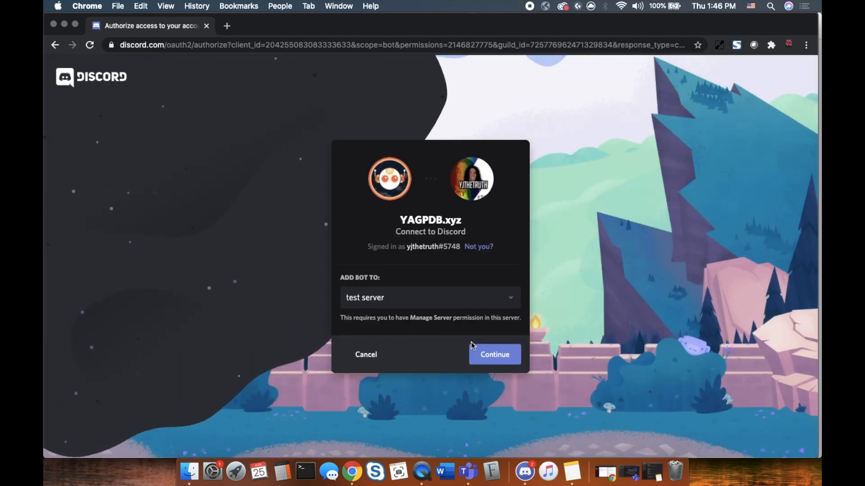
left_click(508, 352)
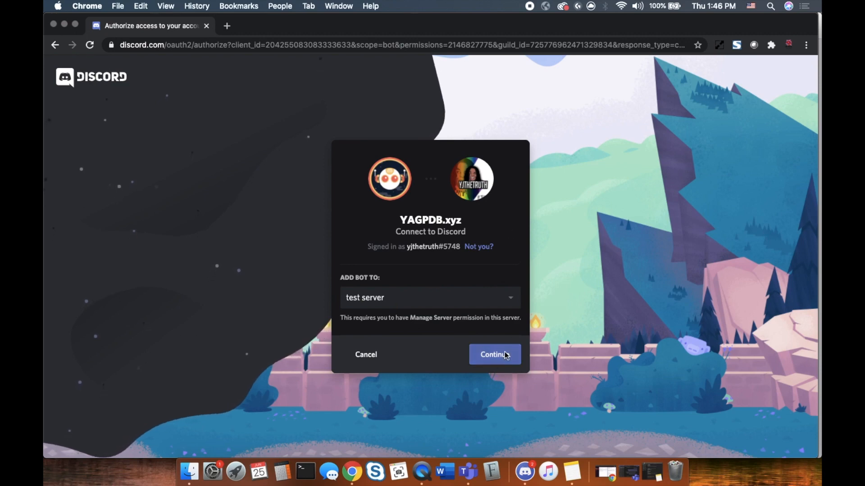
scroll(502, 286, "down", 6)
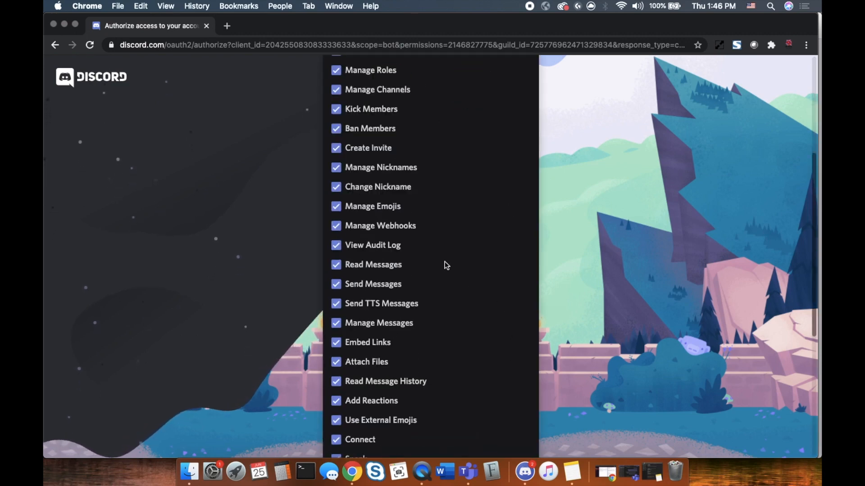
scroll(403, 206, "up", 5)
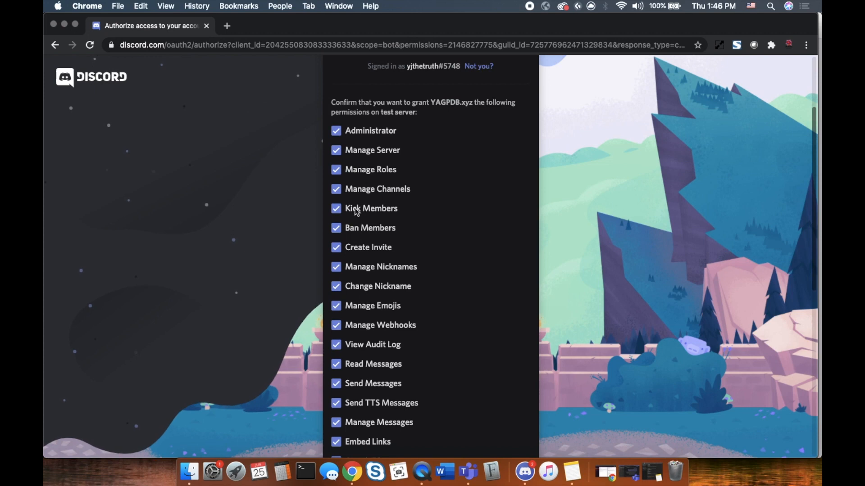
scroll(442, 301, "down", 8)
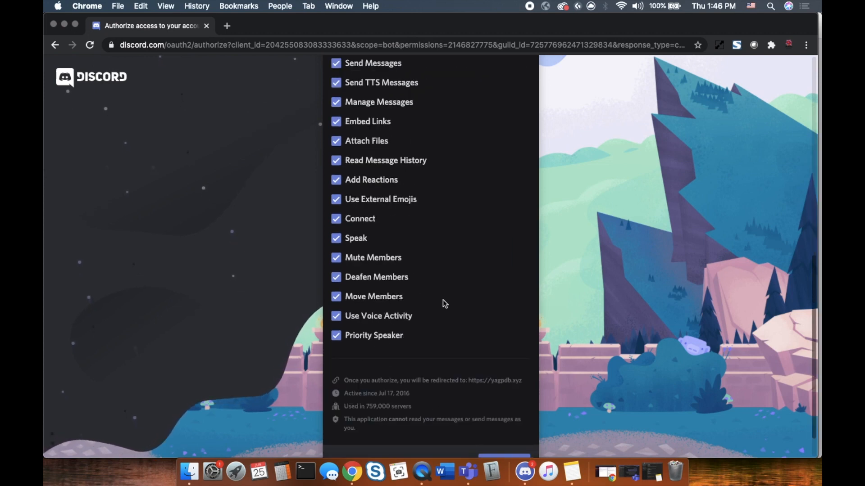
left_click(518, 429)
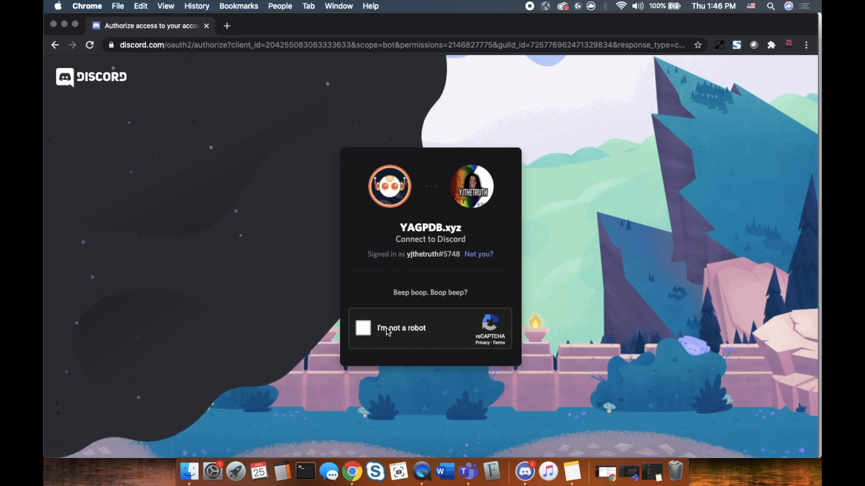
left_click(364, 328)
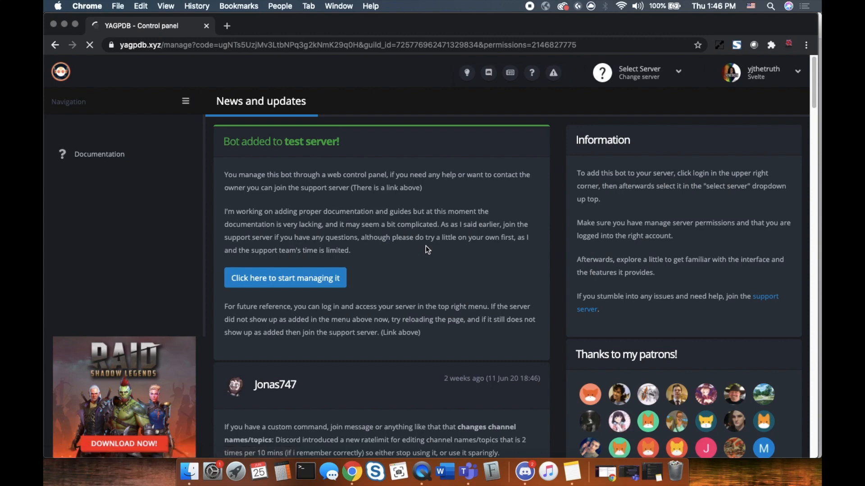
Start managing test server and open Tools & Utilities > Role Commands
scroll(413, 287, "down", 4)
scroll(412, 285, "up", 4)
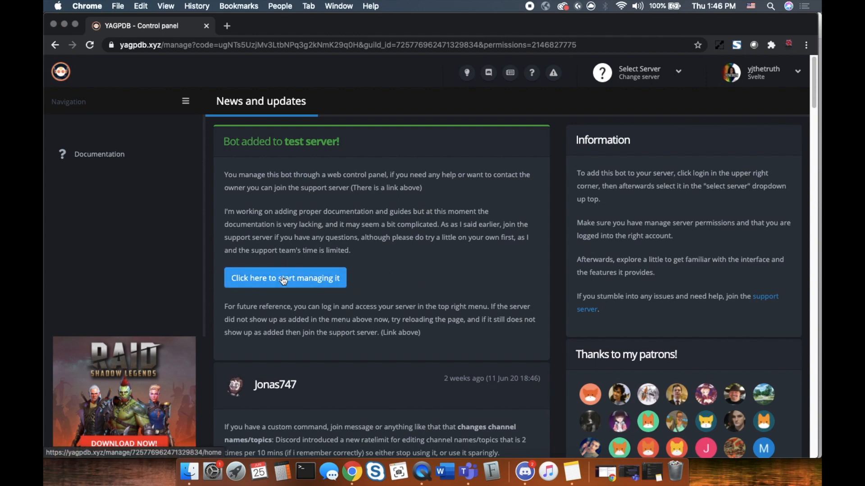
left_click(313, 281)
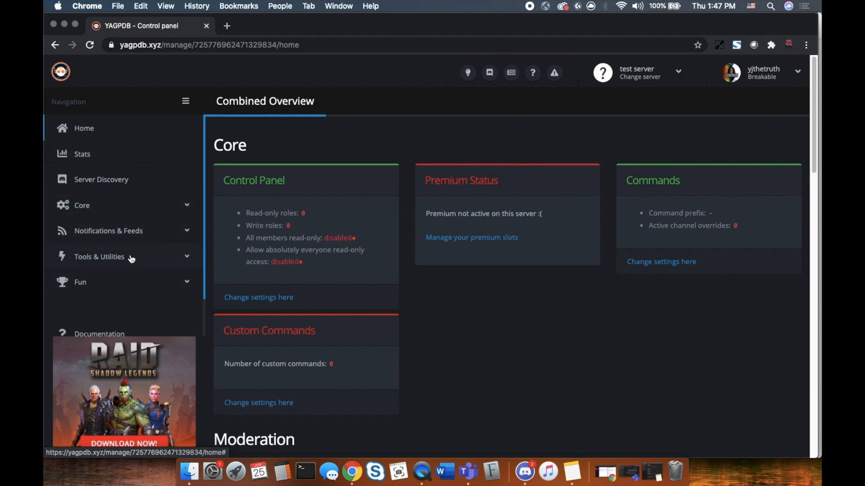
left_click(175, 258)
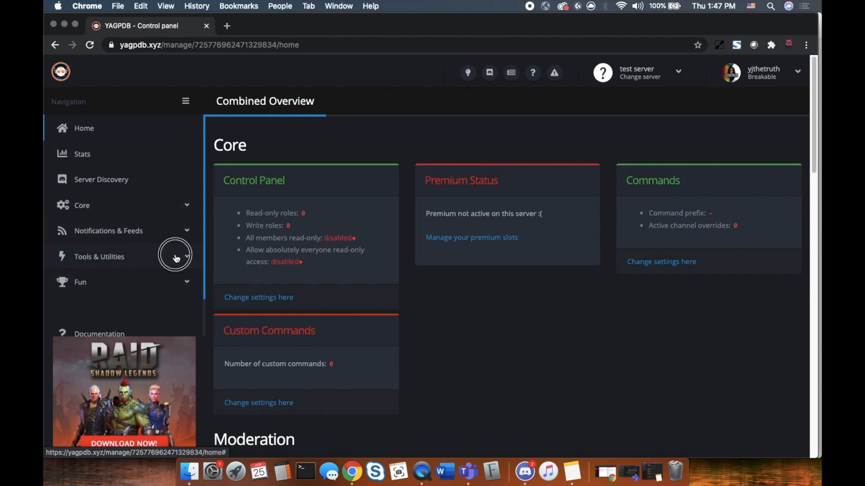
scroll(162, 272, "down", 3)
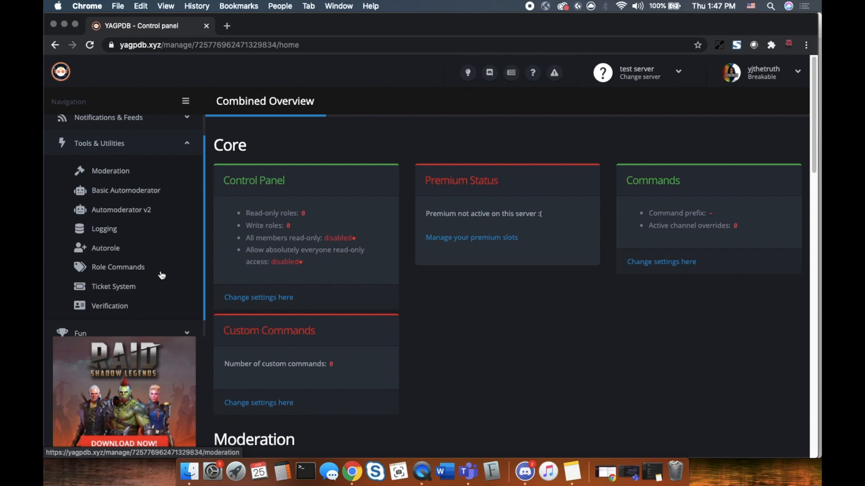
left_click(116, 270)
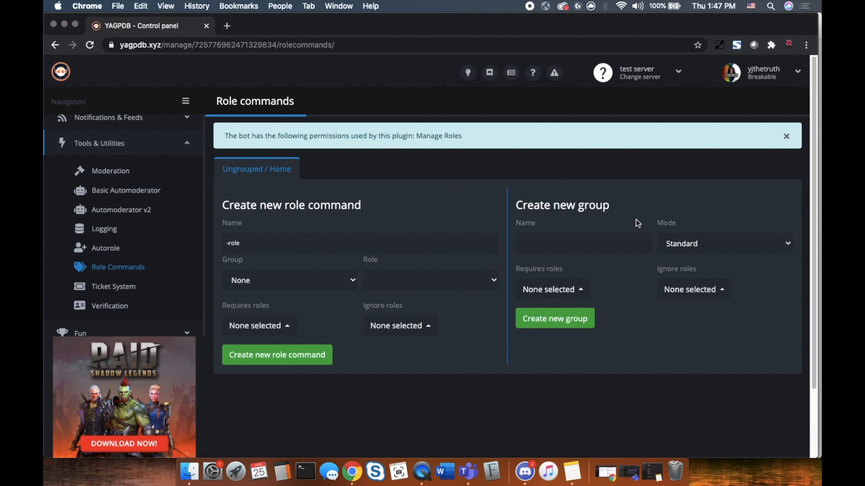
Create a Single-mode role-command group called 'welcome' and open its tab
left_click(571, 243)
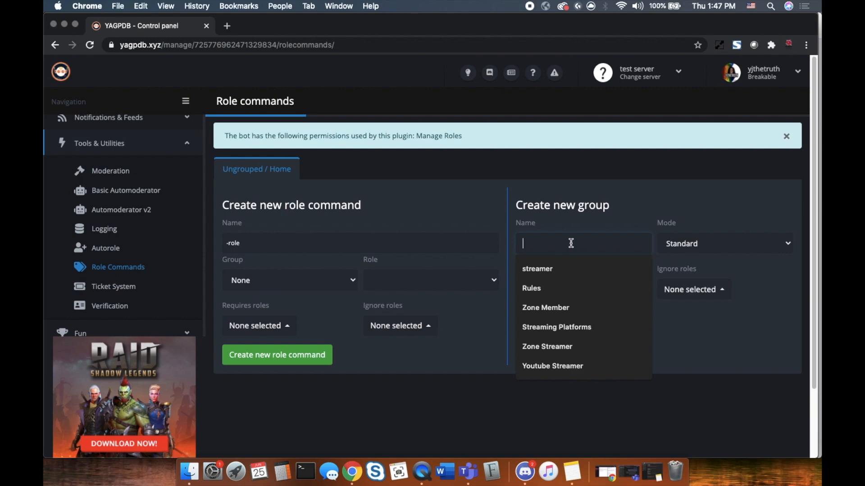
type("we")
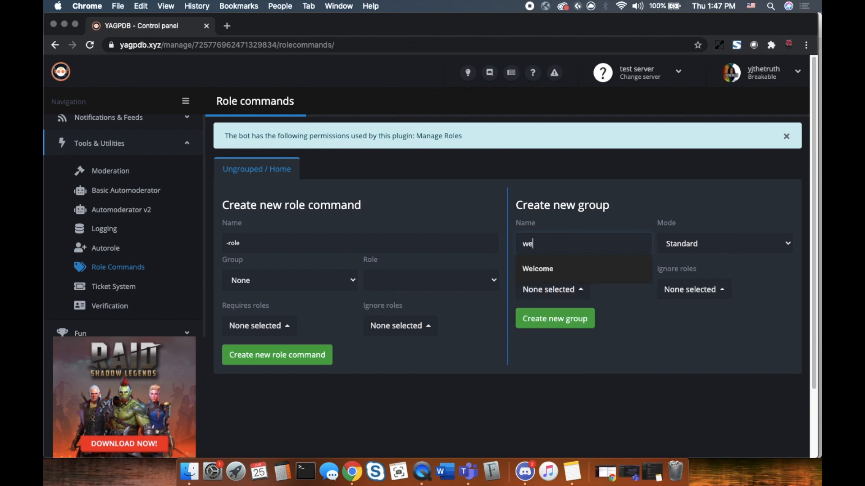
type("lcome")
left_click(785, 243)
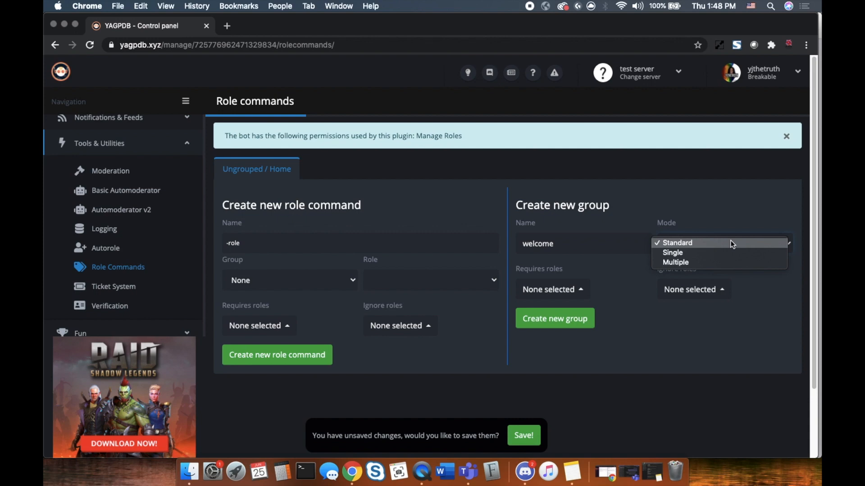
left_click(725, 254)
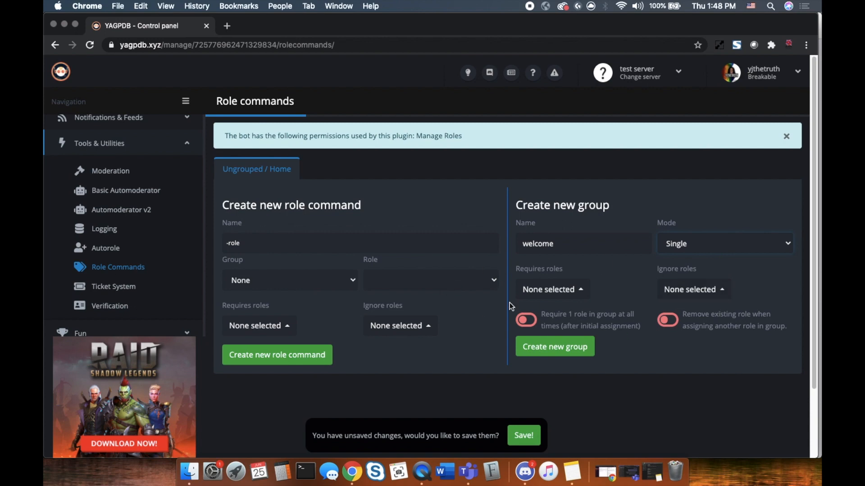
left_click(567, 354)
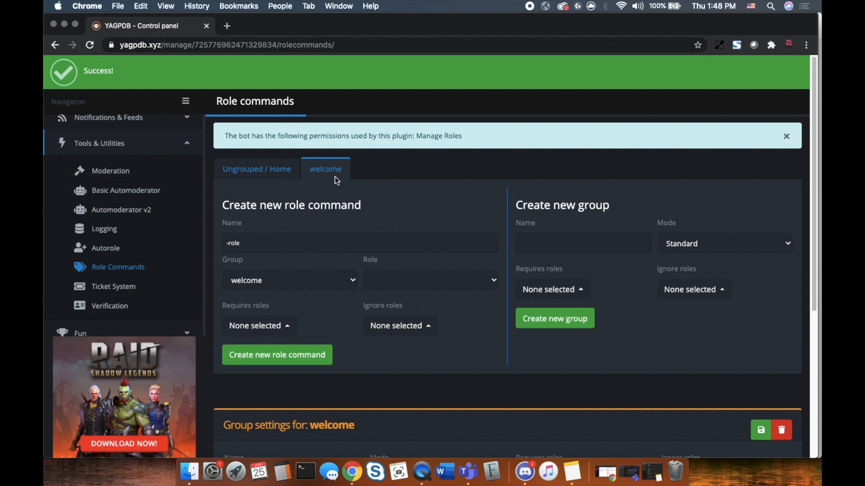
left_click(316, 170)
left_click(315, 166)
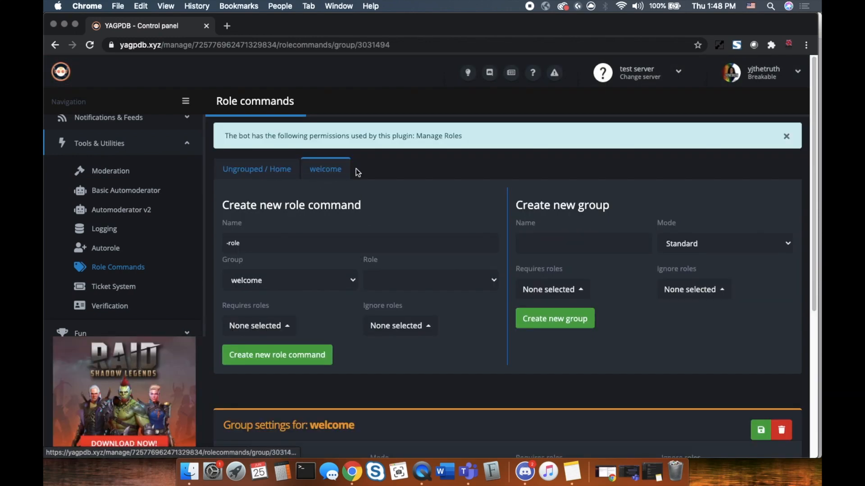
Enter 'toast' as the new role command's name and open the Role dropdown
scroll(451, 349, "down", 3)
scroll(445, 346, "up", 2)
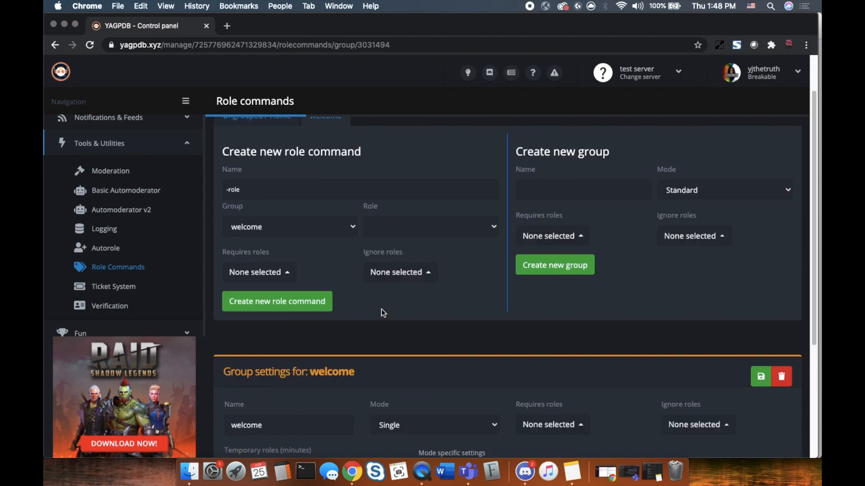
scroll(456, 289, "down", 4)
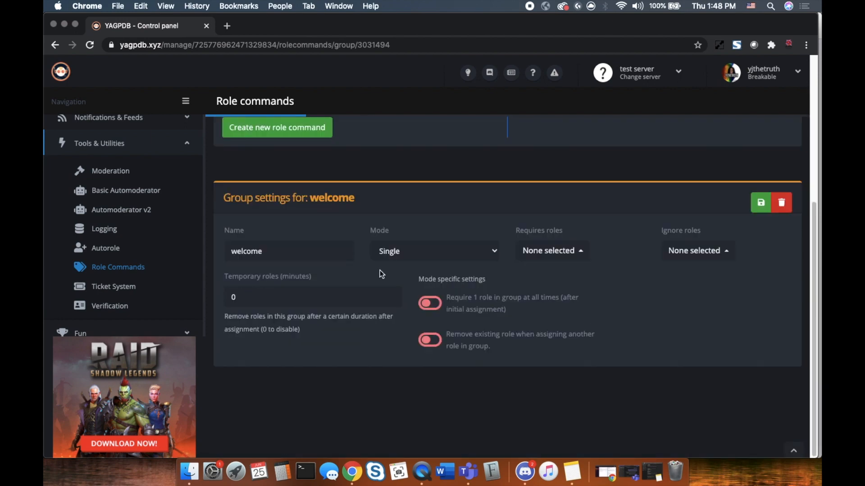
scroll(417, 276, "up", 5)
left_click(300, 203)
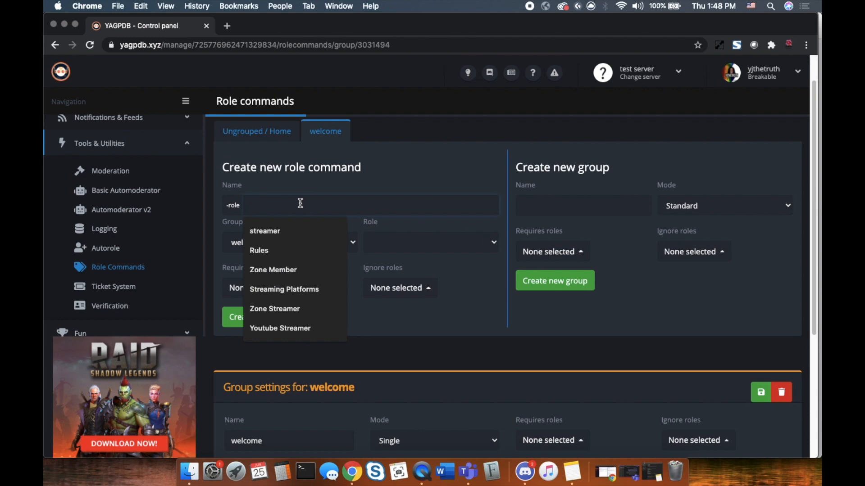
type("toast")
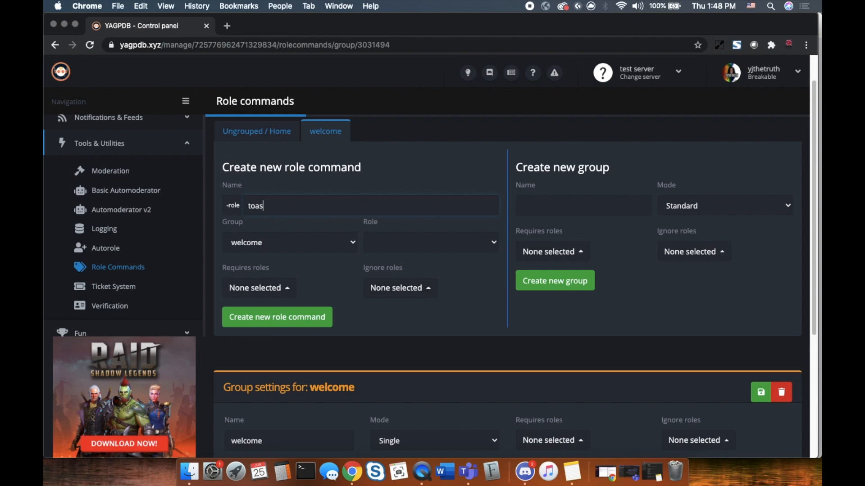
left_click(494, 243)
Capitalise the name to 'Toast', find the Toast role unselectable, and switch to Discord
left_click(252, 207)
key("BackSpace")
type("T")
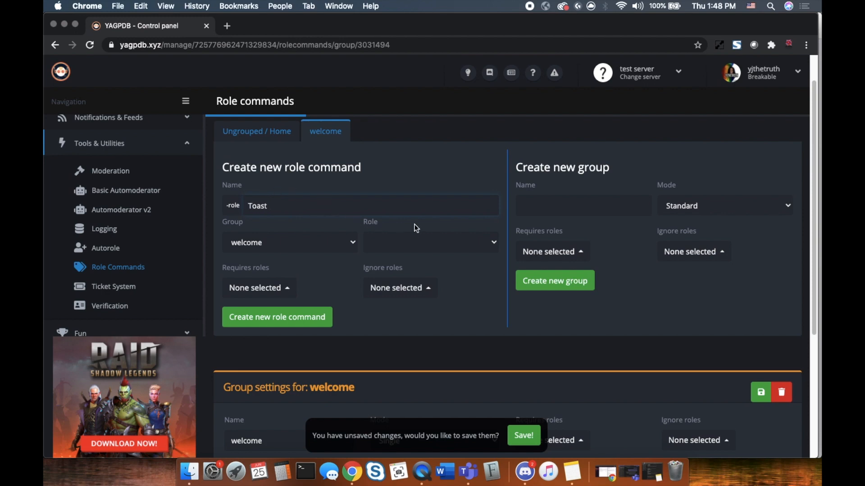
left_click(441, 240)
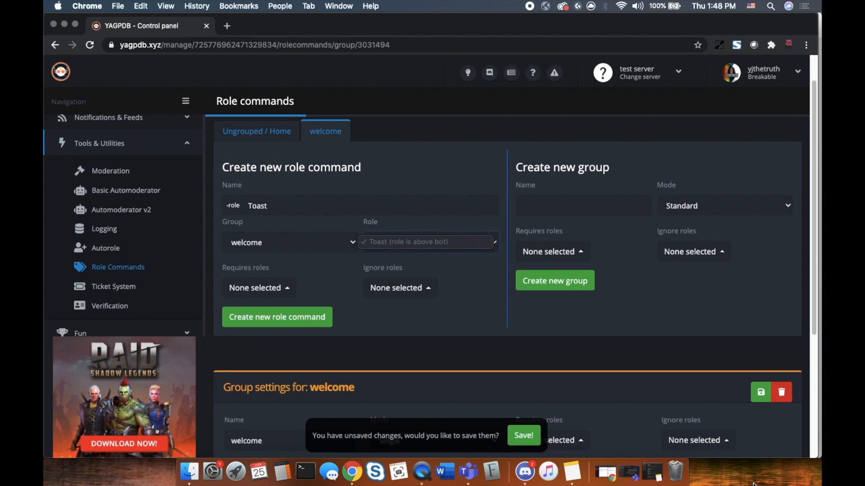
left_click(524, 478)
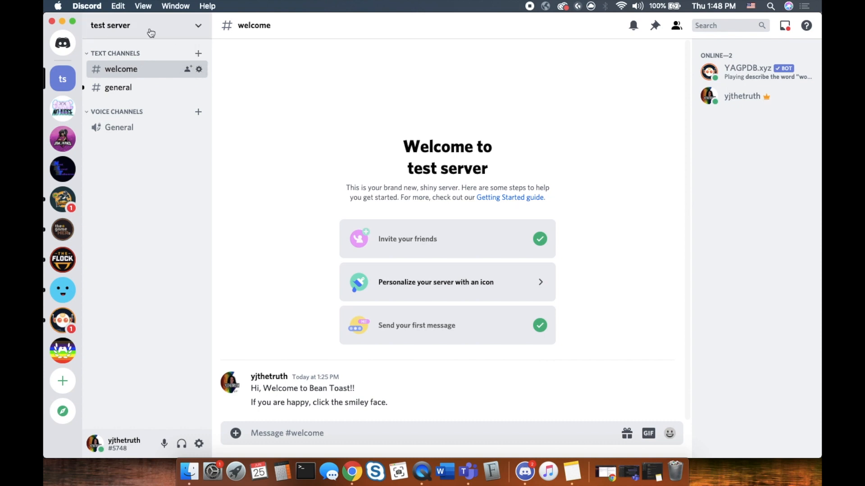
left_click(198, 28)
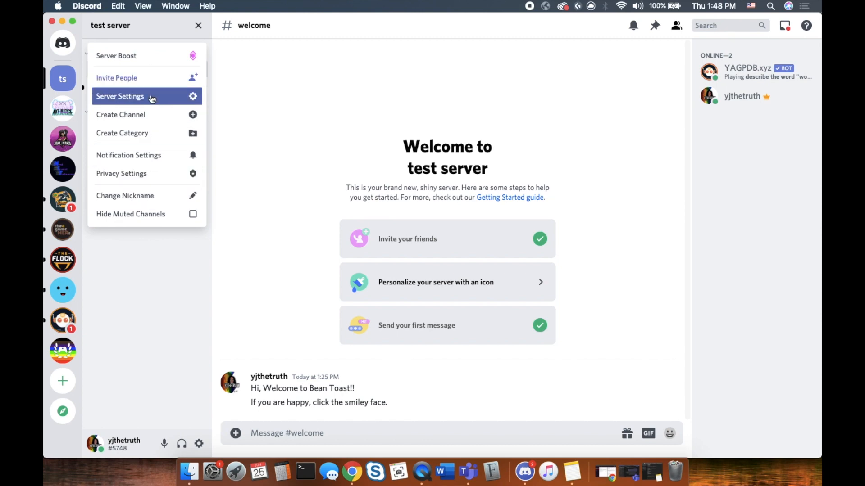
left_click(152, 97)
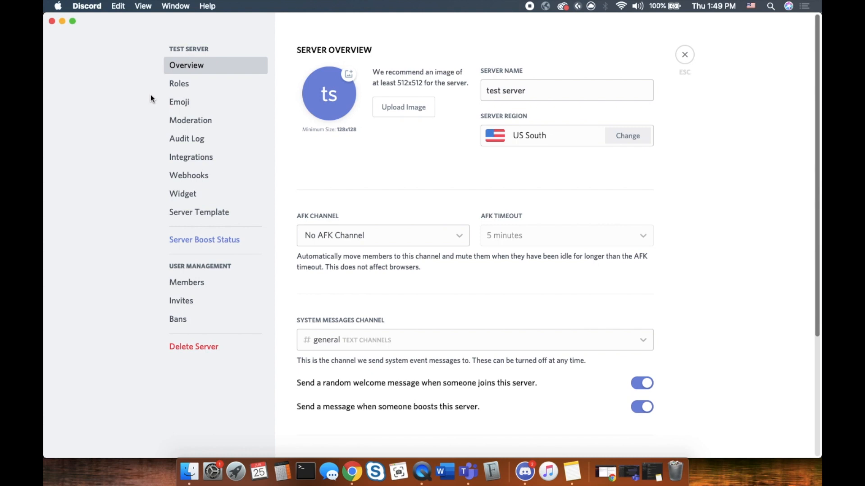
left_click(180, 83)
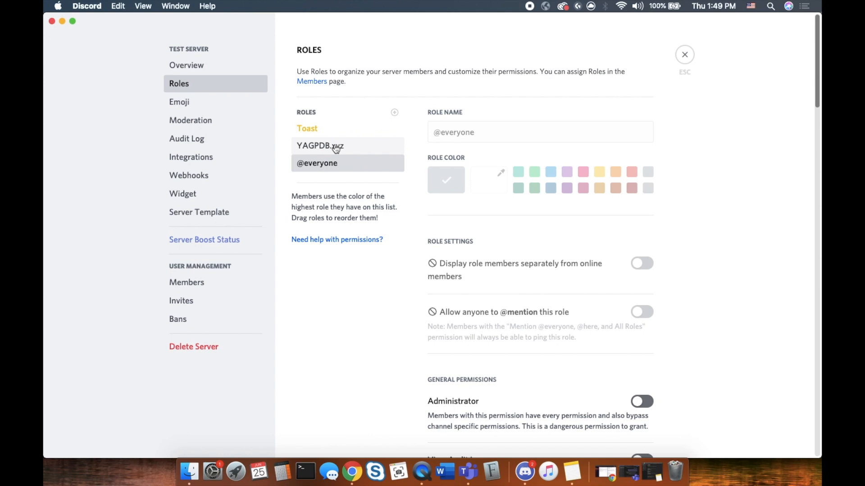
Drag YAGPDB.xyz above Toast in the role list and save the order
left_click_drag(342, 149, 344, 126)
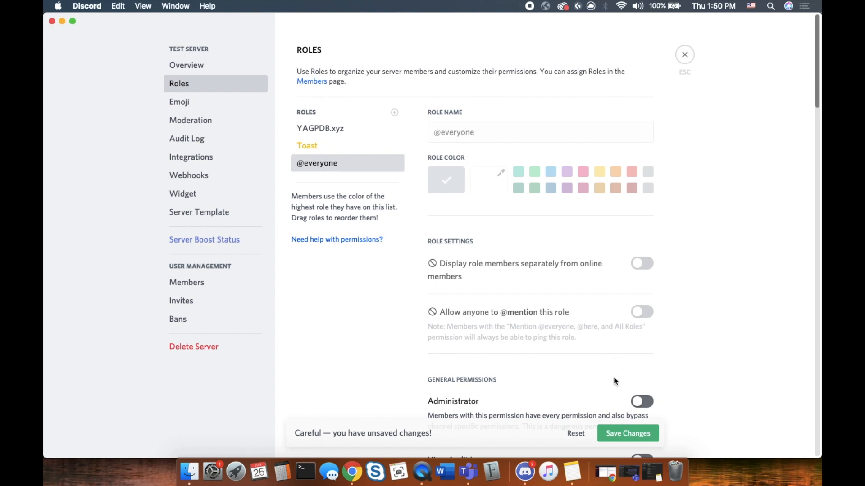
left_click(626, 435)
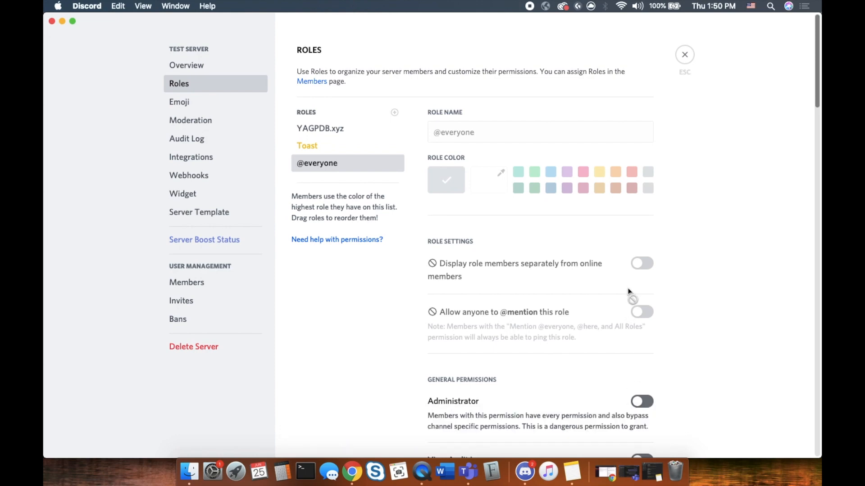
scroll(630, 284, "down", 5)
scroll(633, 271, "up", 1)
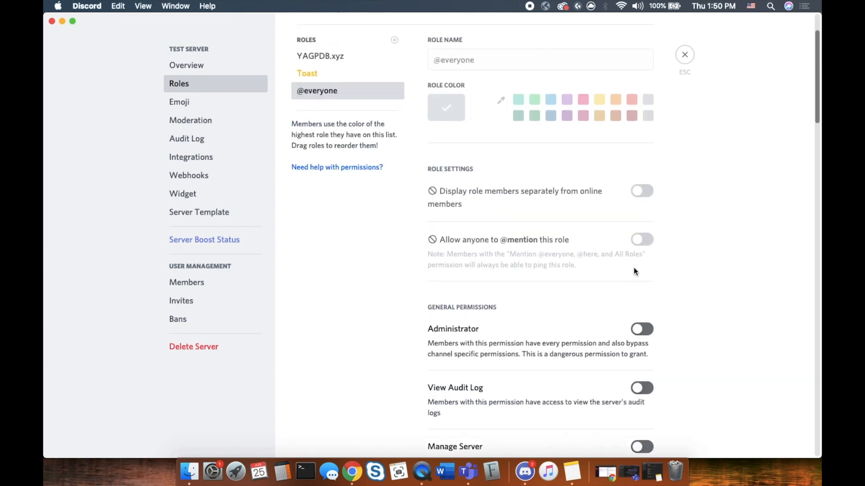
Review YAGPDB.xyz's permissions, close settings, and bring the YAGPDB control panel window forward
left_click(367, 56)
scroll(671, 285, "down", 3)
scroll(670, 288, "down", 3)
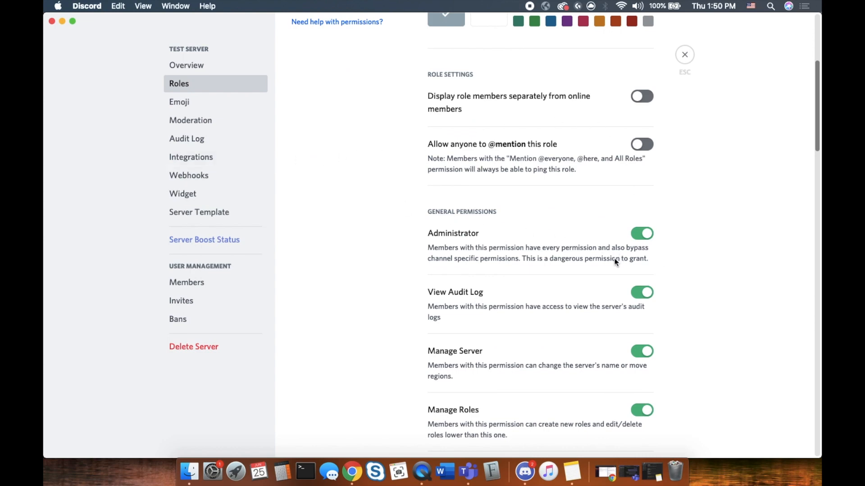
scroll(615, 262, "down", 3)
scroll(611, 360, "down", 20)
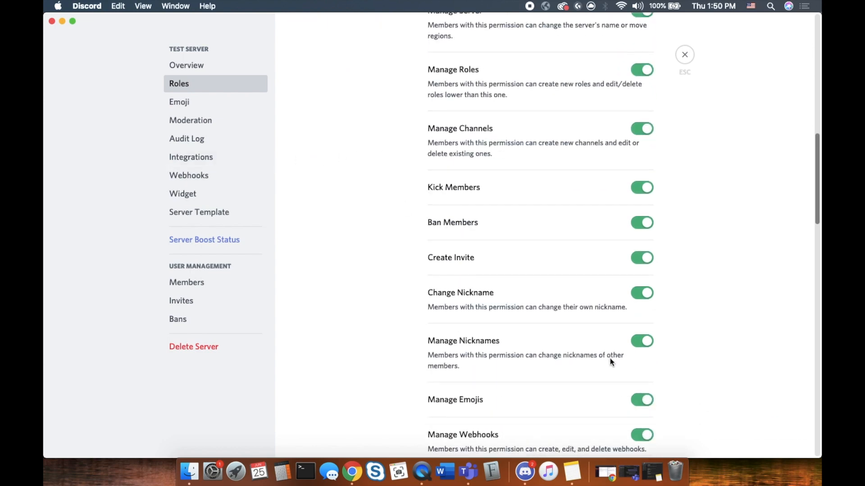
scroll(600, 299, "down", 2)
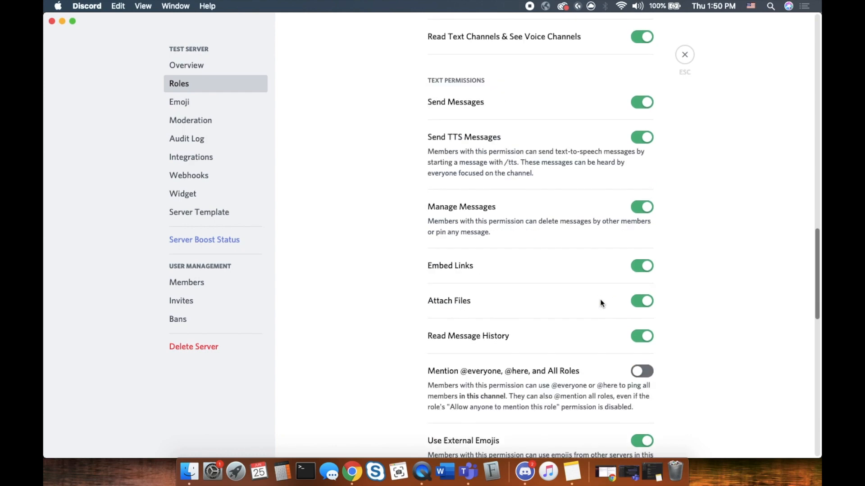
scroll(578, 280, "up", 3)
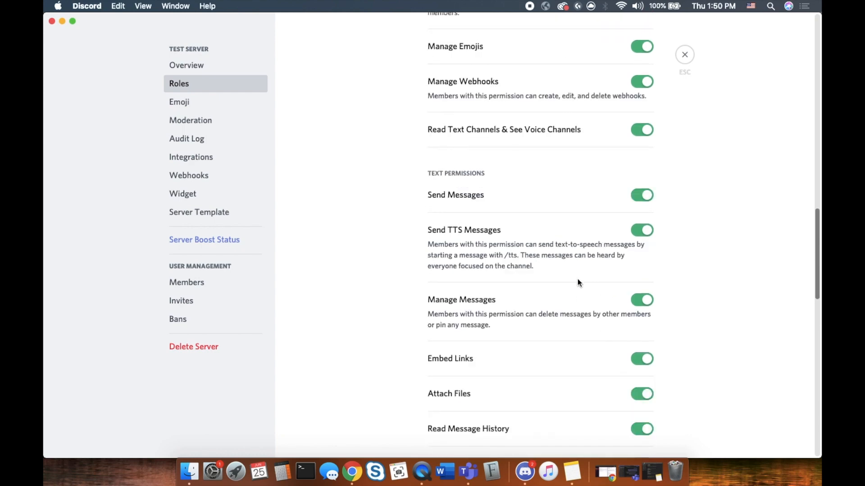
scroll(578, 279, "up", 14)
scroll(578, 283, "up", 15)
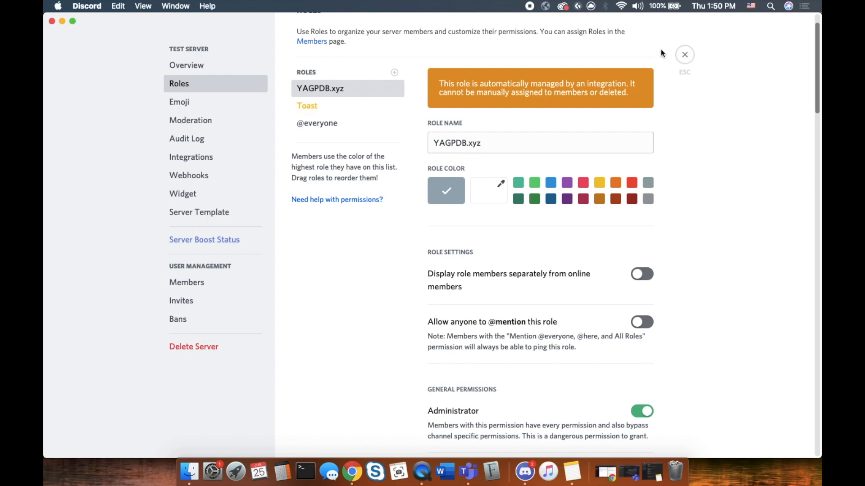
left_click(685, 56)
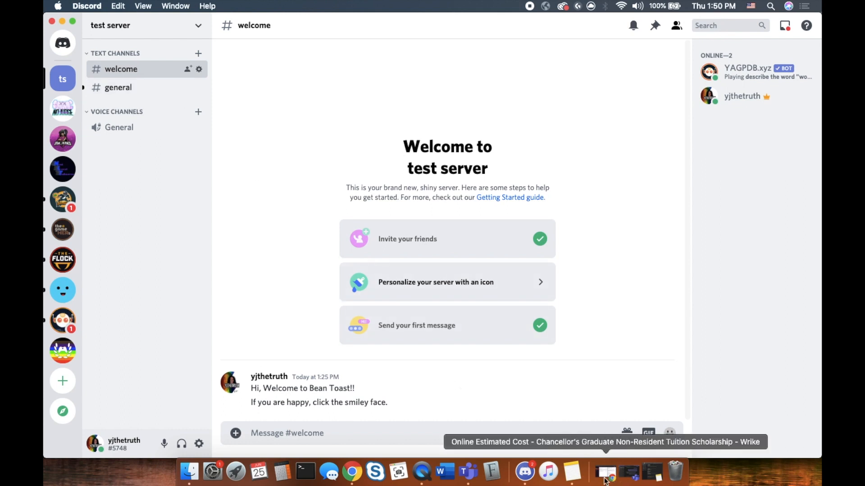
right_click(354, 473)
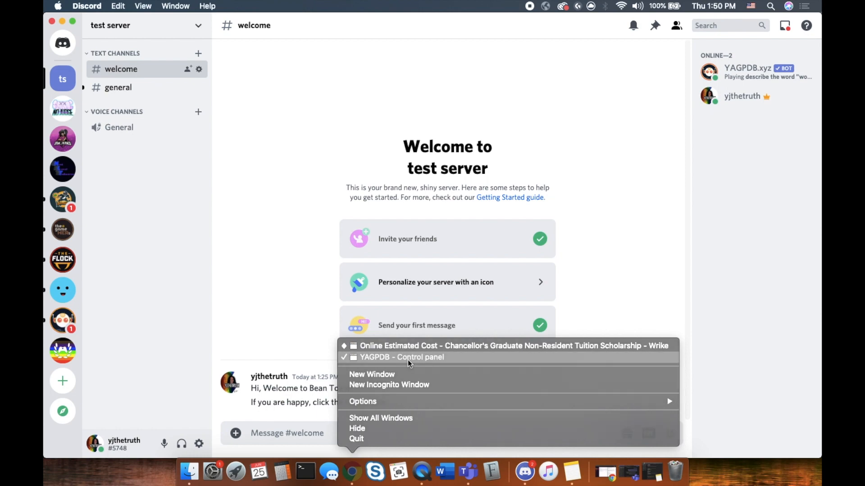
left_click(410, 358)
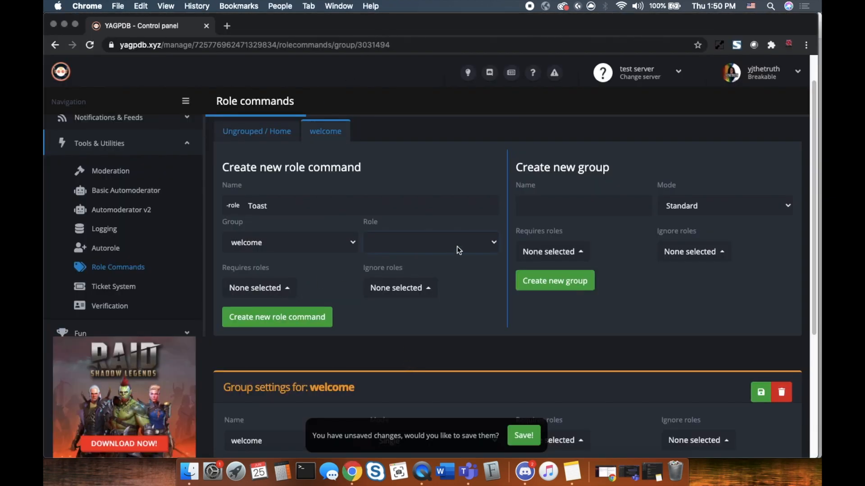
Reload the YAGPDB control panel so the Toast role shows up in the role choices
left_click(493, 248)
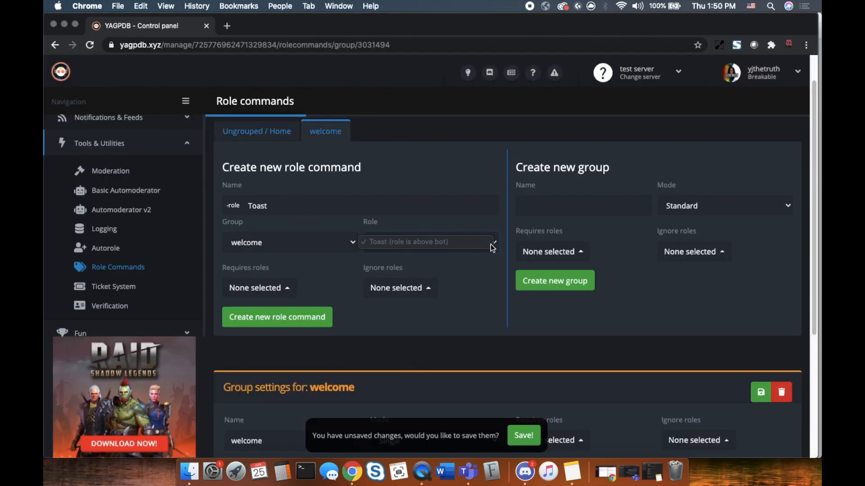
left_click(378, 214)
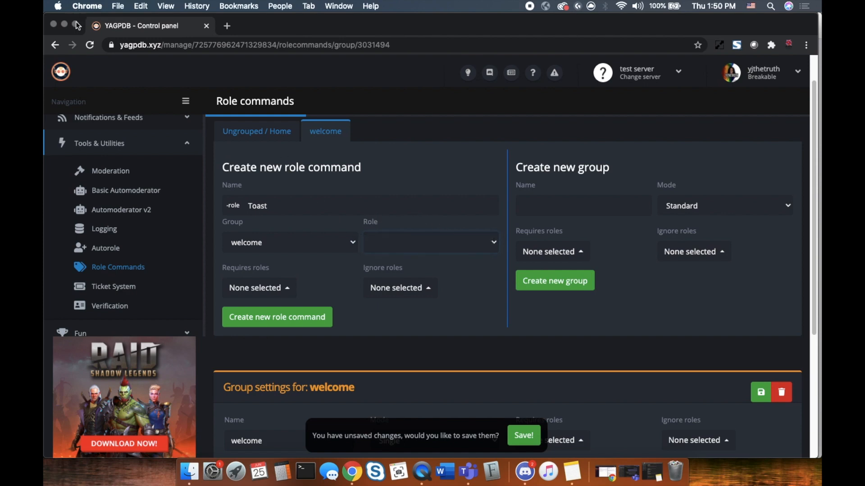
left_click(90, 45)
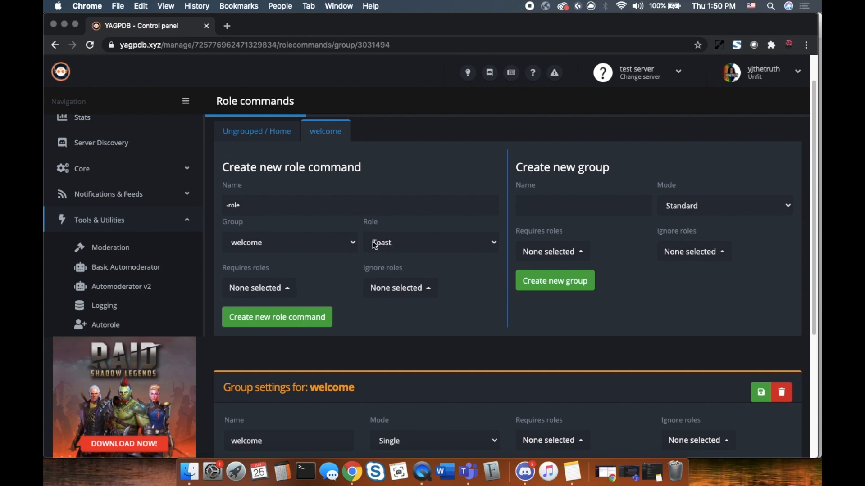
Create a role command named Toast in the welcome group that gives the Toast role
left_click(495, 242)
left_click(407, 254)
left_click(288, 205)
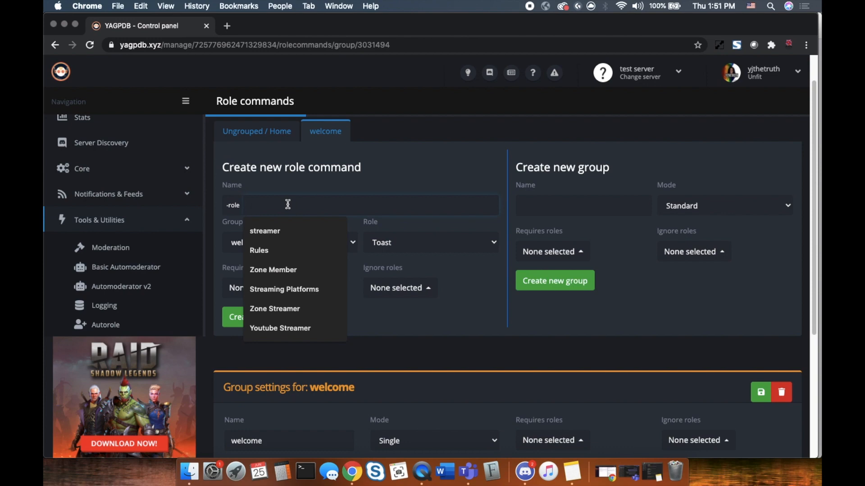
type("Toast")
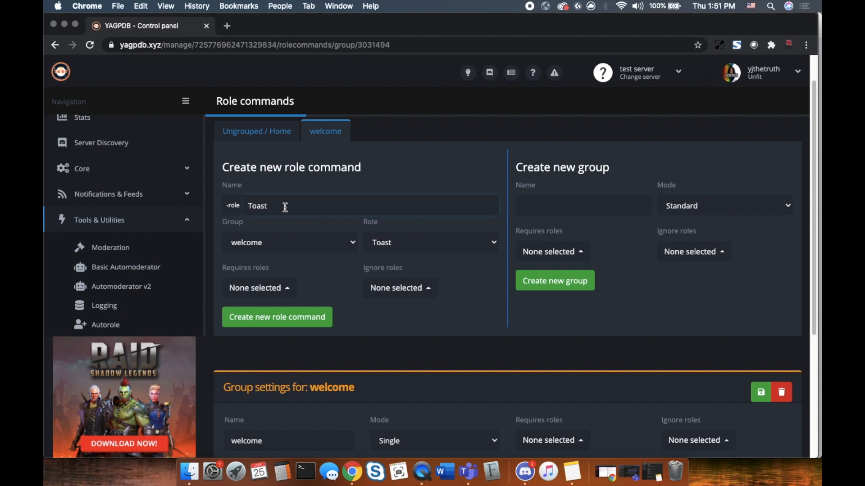
scroll(349, 317, "down", 1)
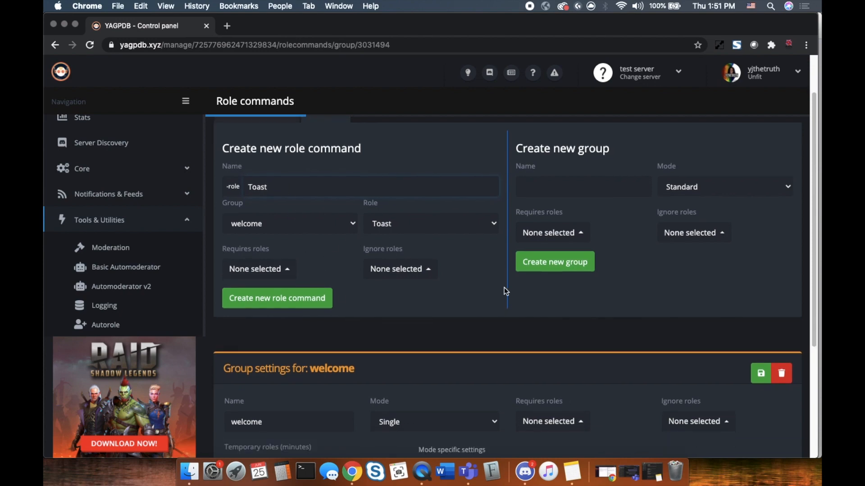
left_click(352, 230)
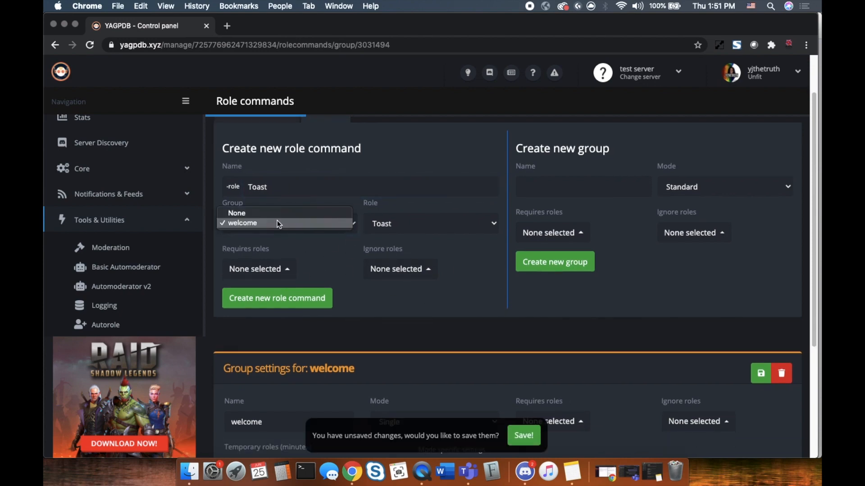
left_click(238, 224)
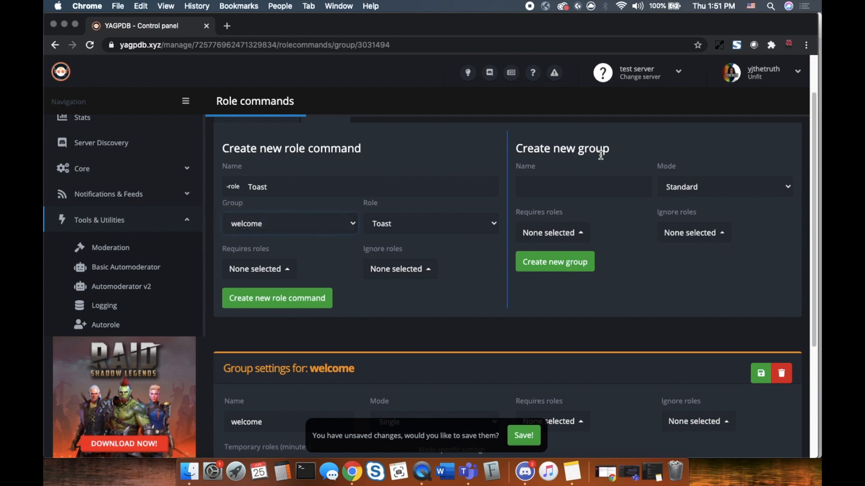
left_click(292, 298)
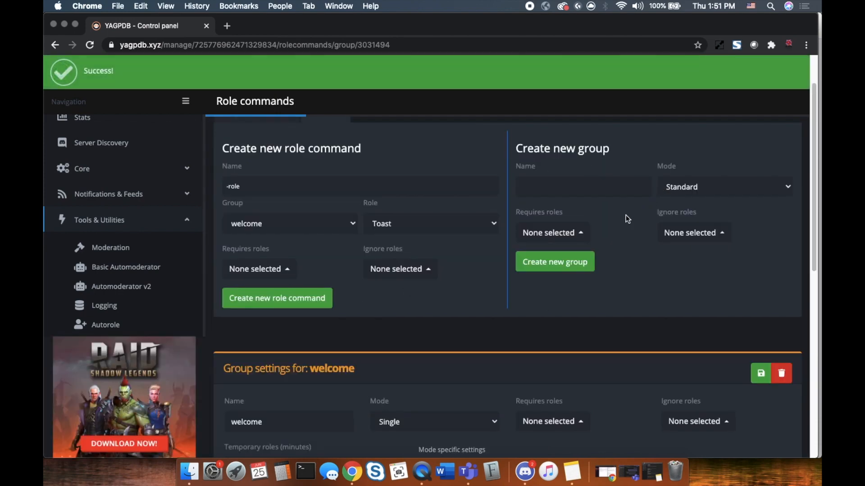
scroll(516, 257, "down", 6)
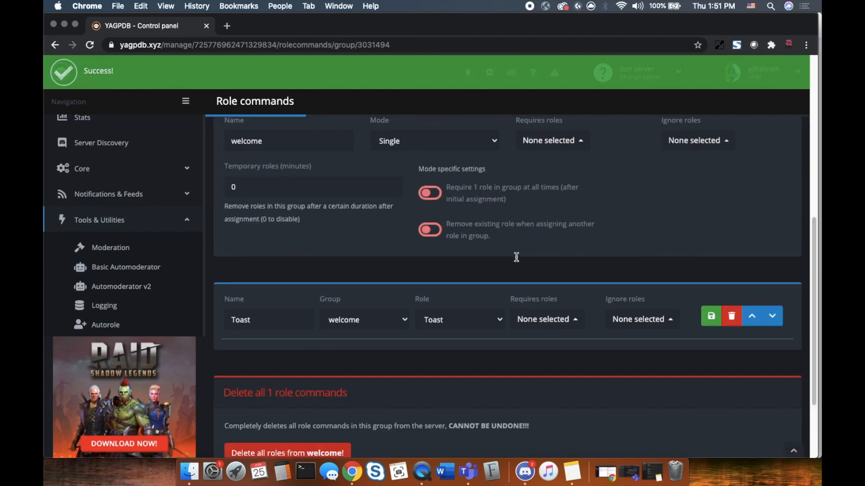
scroll(515, 256, "up", 3)
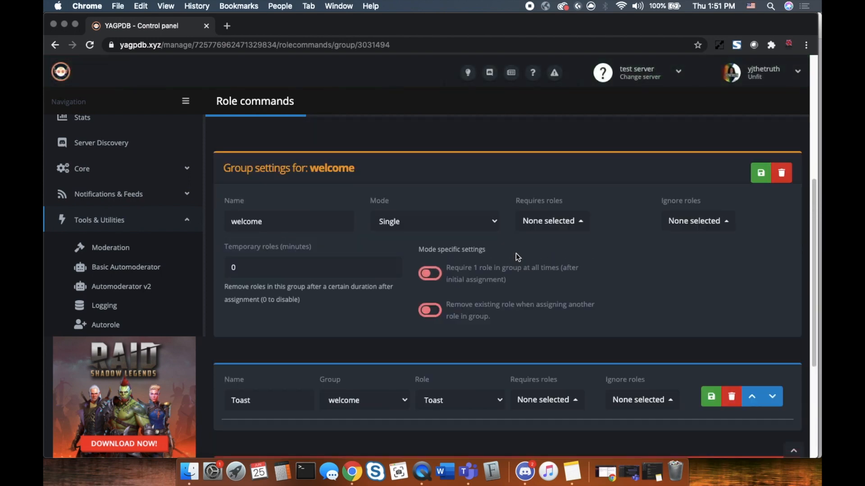
scroll(517, 240, "down", 1)
scroll(685, 219, "down", 1)
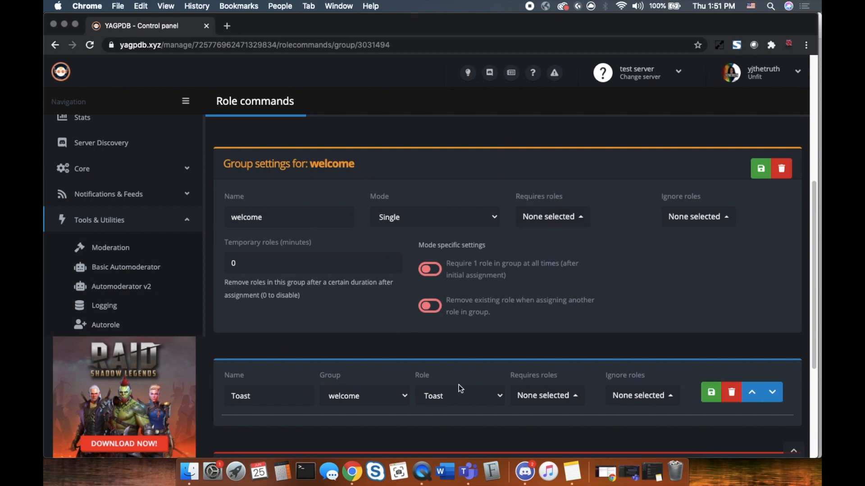
scroll(633, 363, "down", 2)
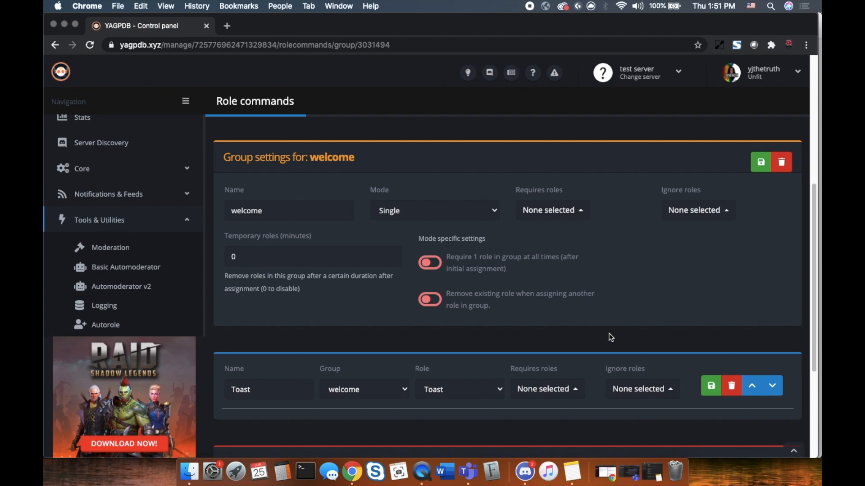
scroll(615, 338, "down", 2)
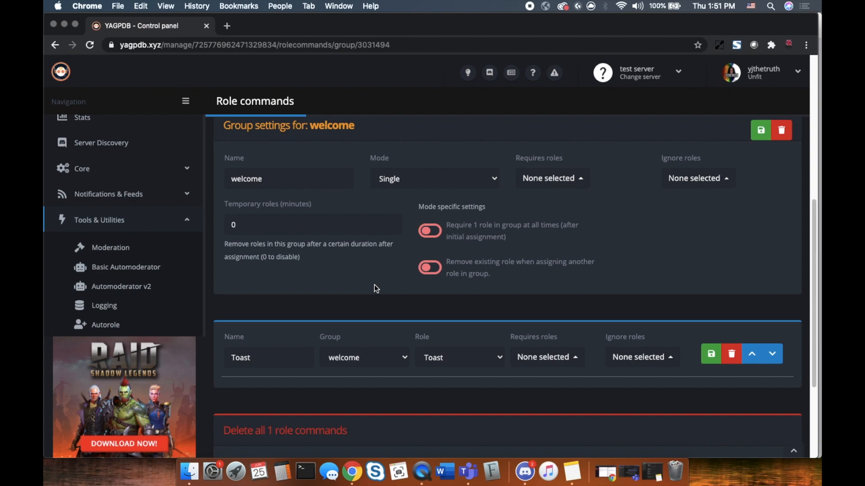
scroll(479, 308, "down", 3)
scroll(480, 306, "up", 4)
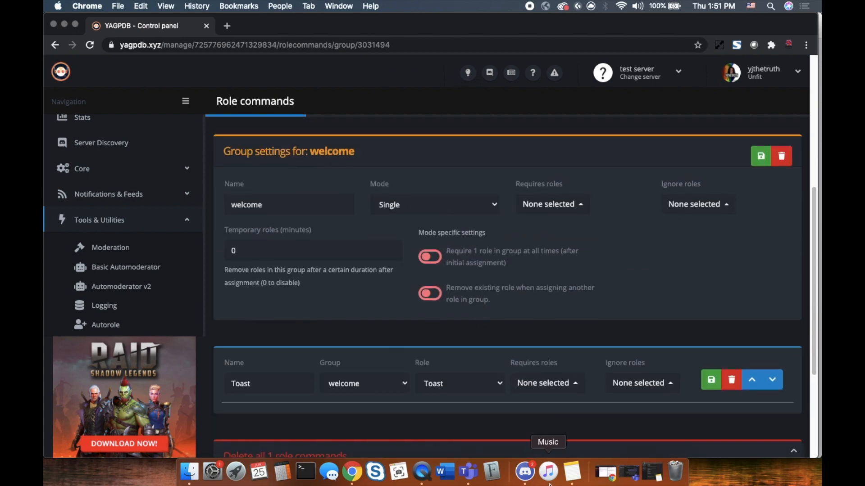
Switch to Discord and open the #welcome channel's Permissions settings
left_click(525, 472)
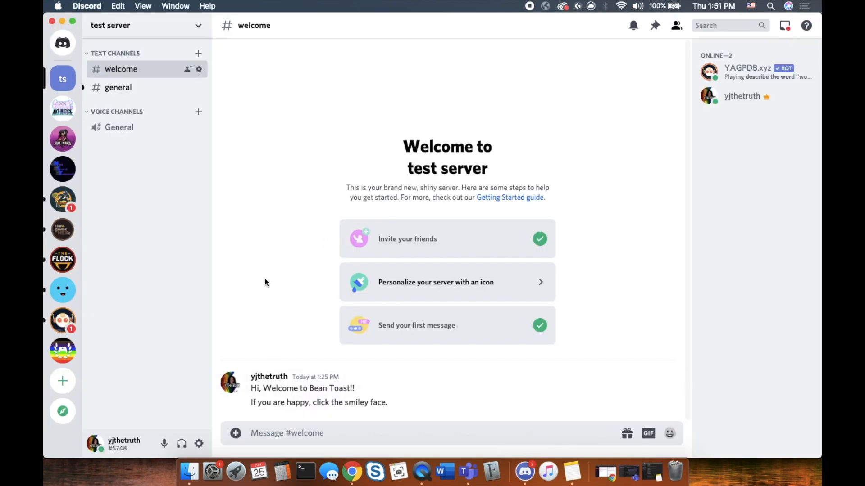
mouse_move(275, 390)
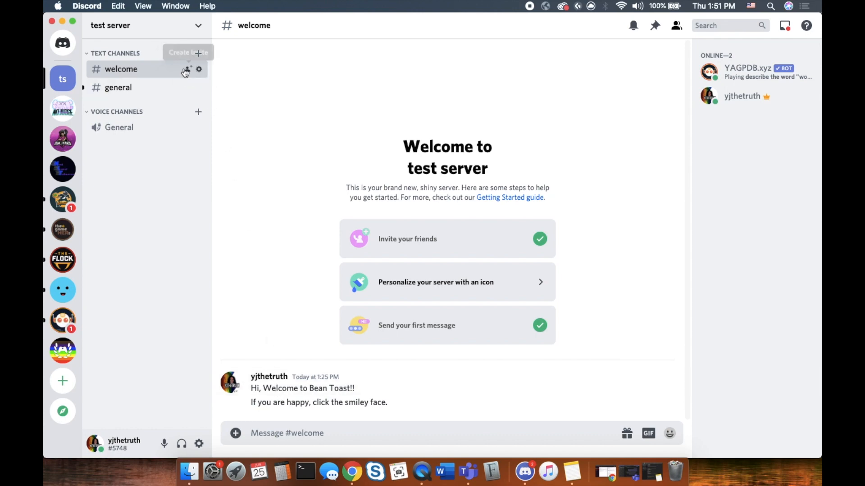
left_click(199, 69)
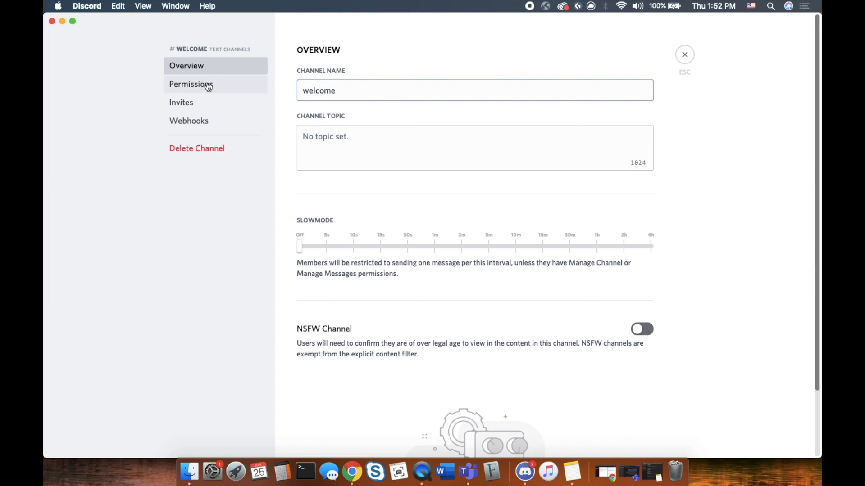
left_click(206, 84)
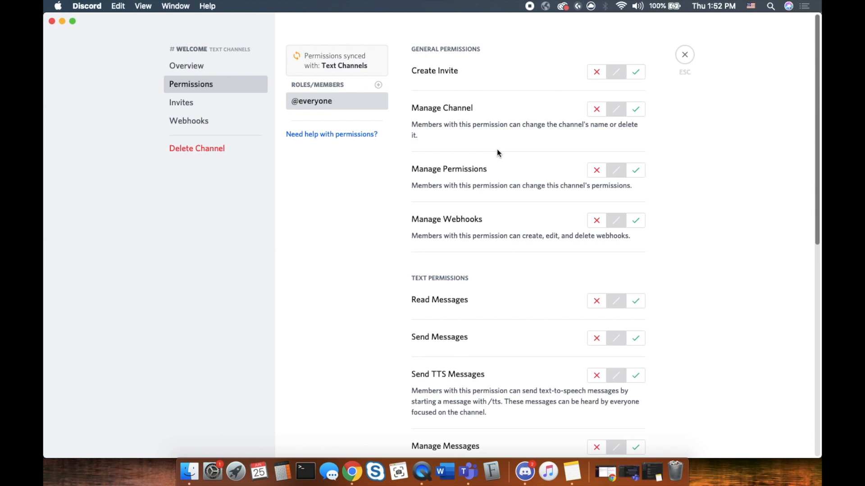
Add the YAGPDB.xyz role as its own entry in #welcome's channel permissions
left_click(377, 86)
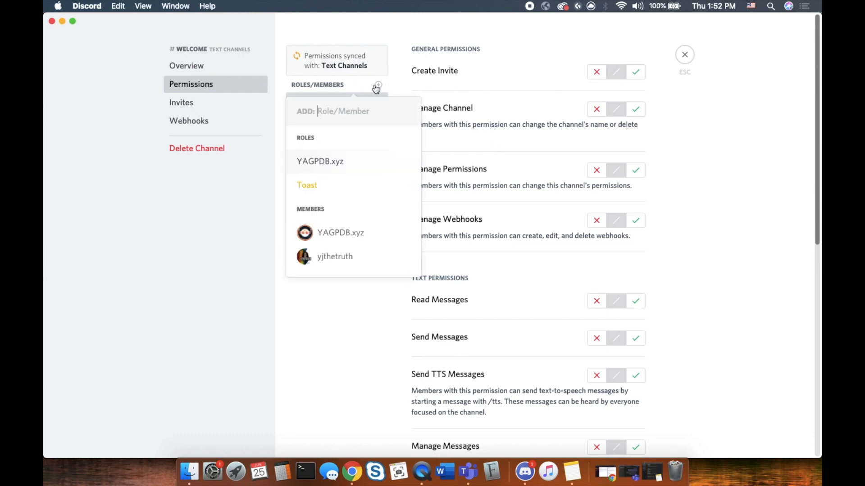
left_click(318, 164)
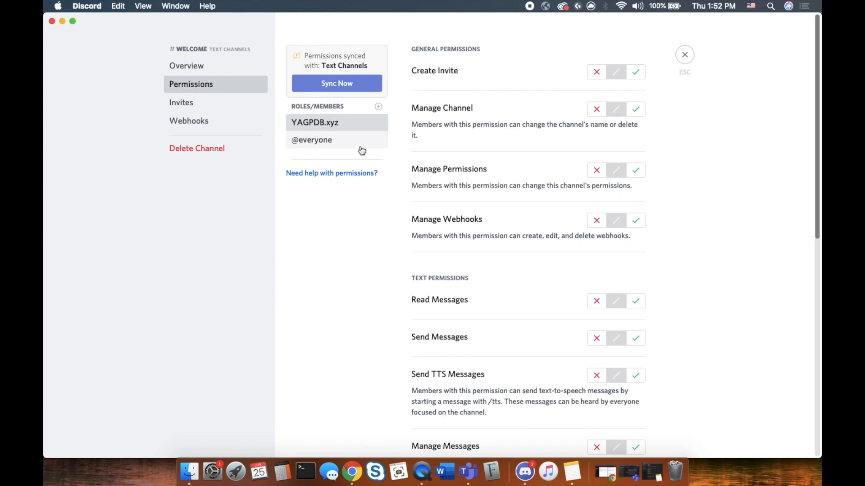
scroll(476, 282, "down", 3)
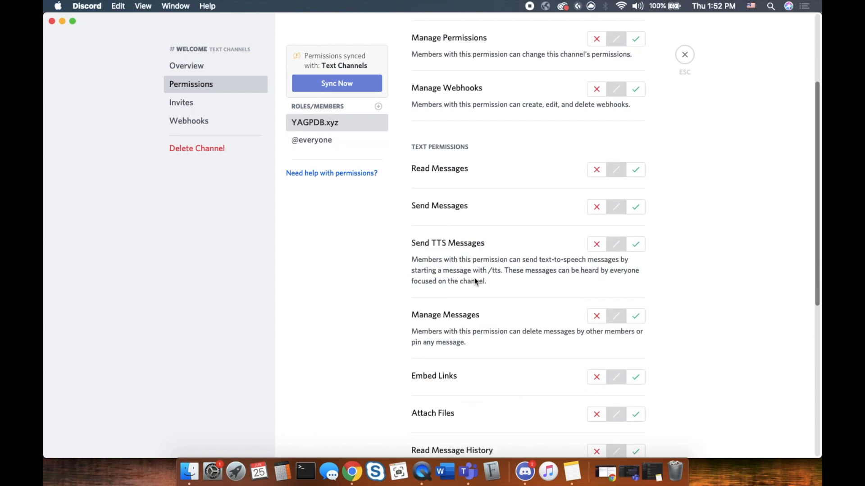
scroll(475, 281, "down", 6)
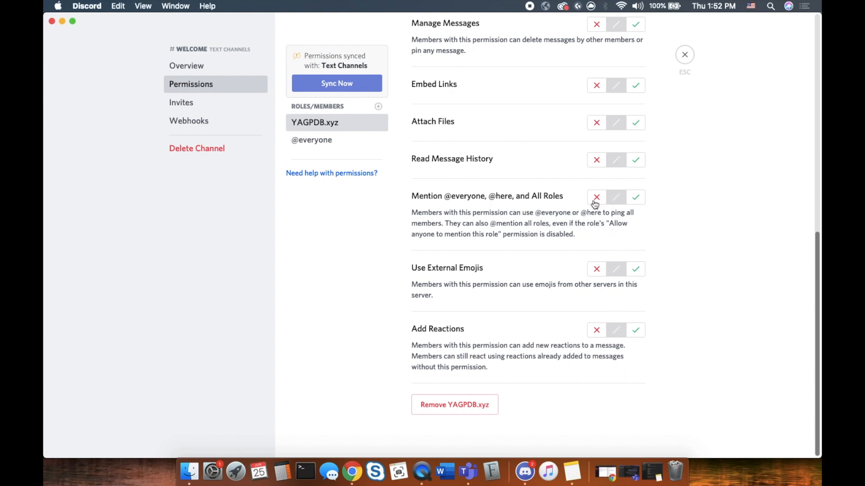
scroll(617, 203, "up", 5)
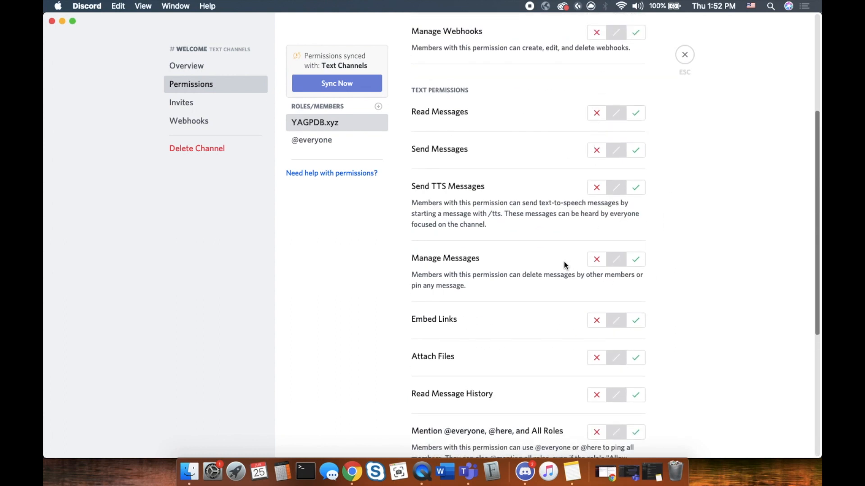
scroll(563, 263, "up", 4)
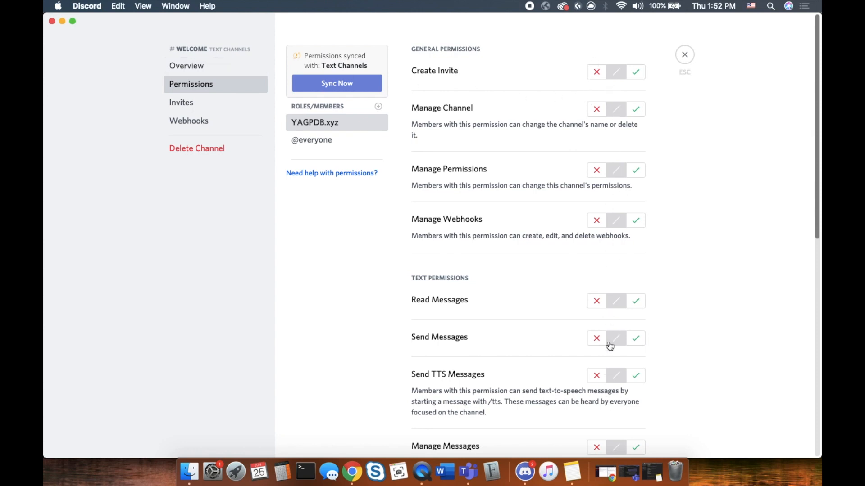
scroll(602, 359, "down", 5)
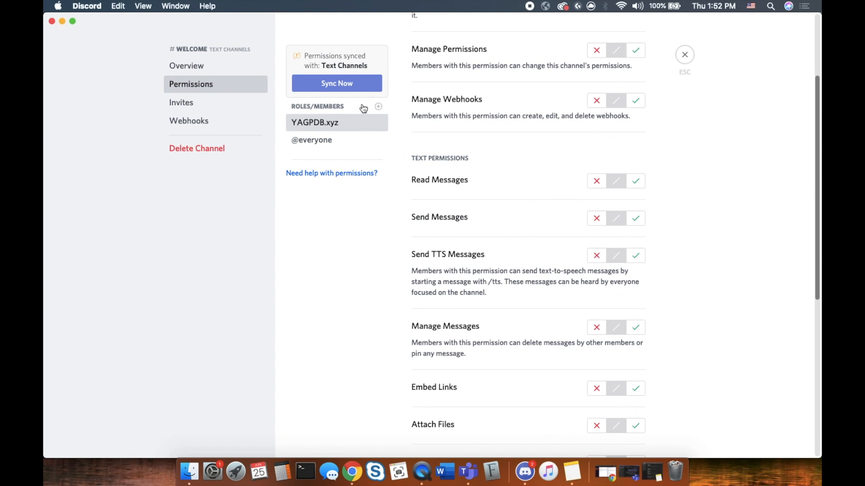
left_click(331, 142)
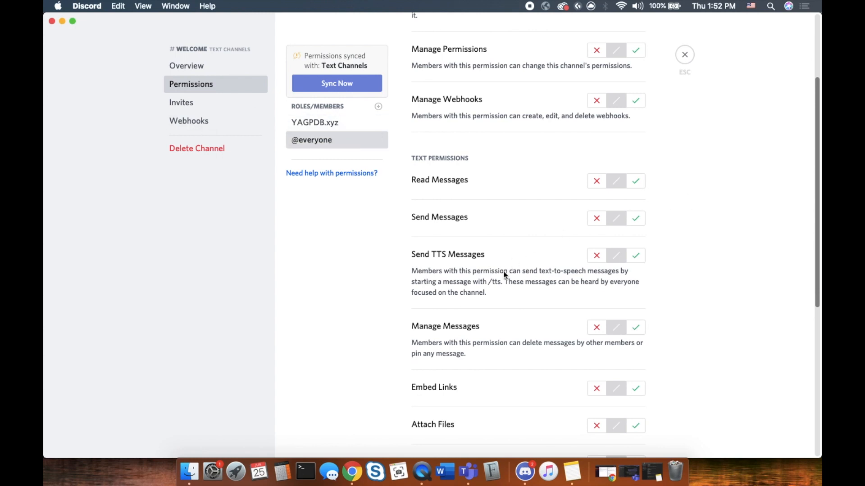
scroll(509, 284, "down", 6)
left_click(596, 189)
left_click(596, 249)
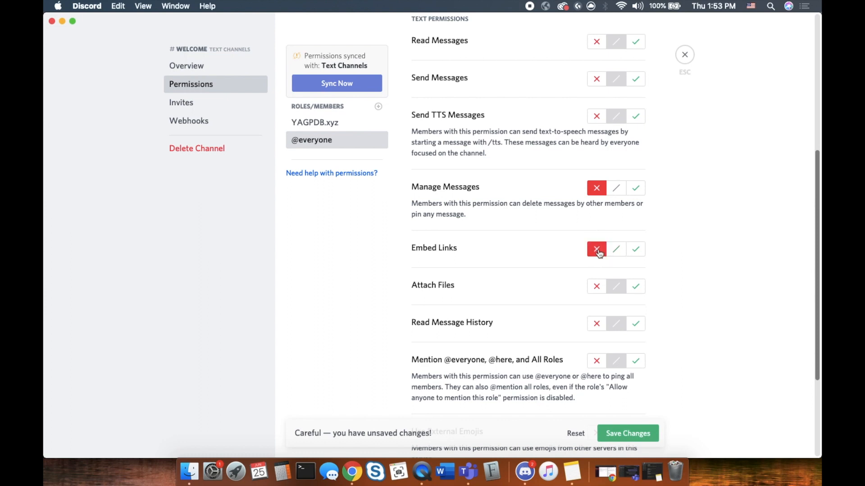
left_click(596, 286)
left_click(616, 287)
left_click(616, 249)
left_click(616, 188)
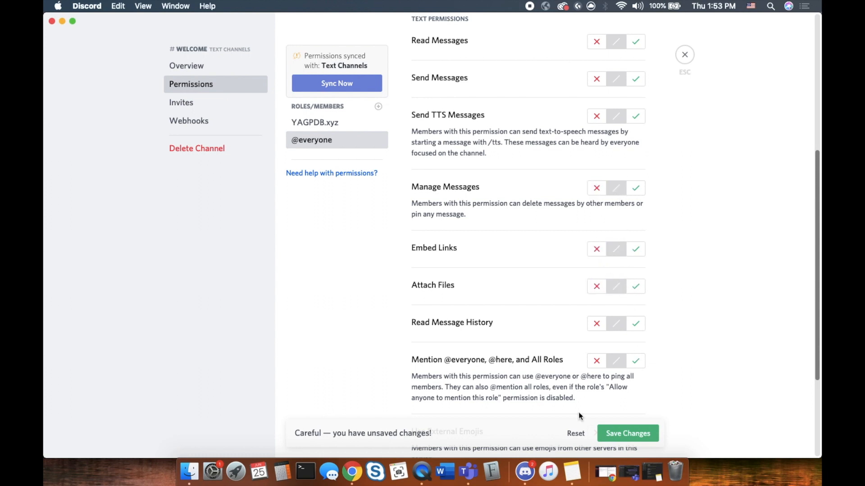
Save the #welcome permission changes and close the channel settings
left_click(632, 440)
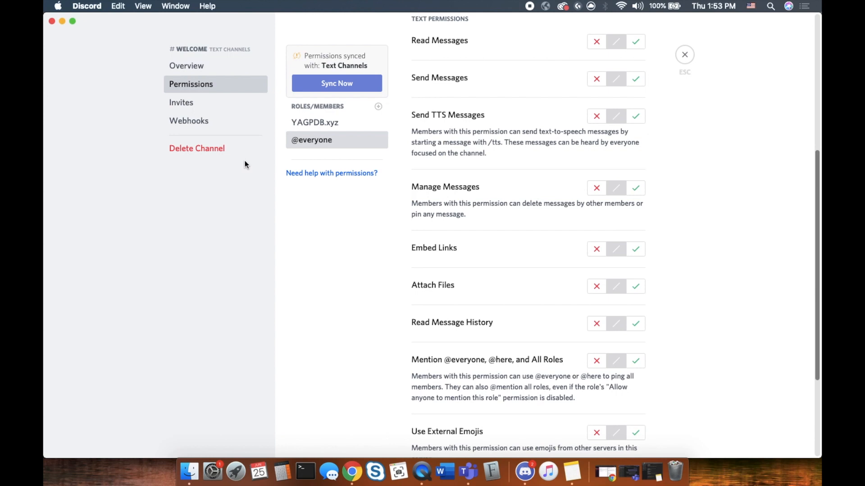
scroll(640, 270, "down", 4)
scroll(618, 263, "up", 2)
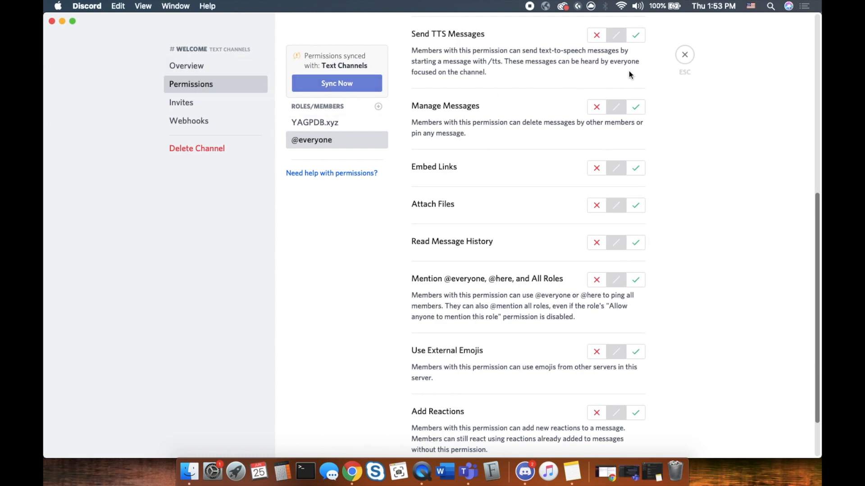
left_click(685, 55)
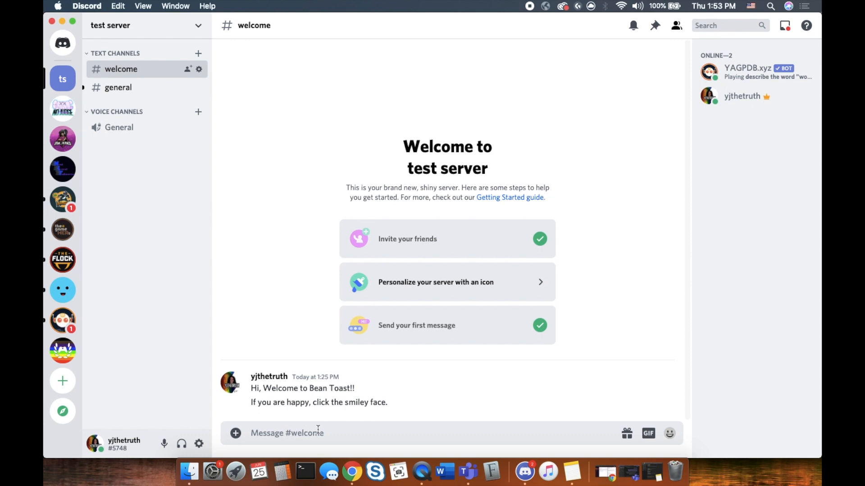
Copy the -rolemenu create command line from the Role Reaction note, then minimize Notes
left_click(570, 472)
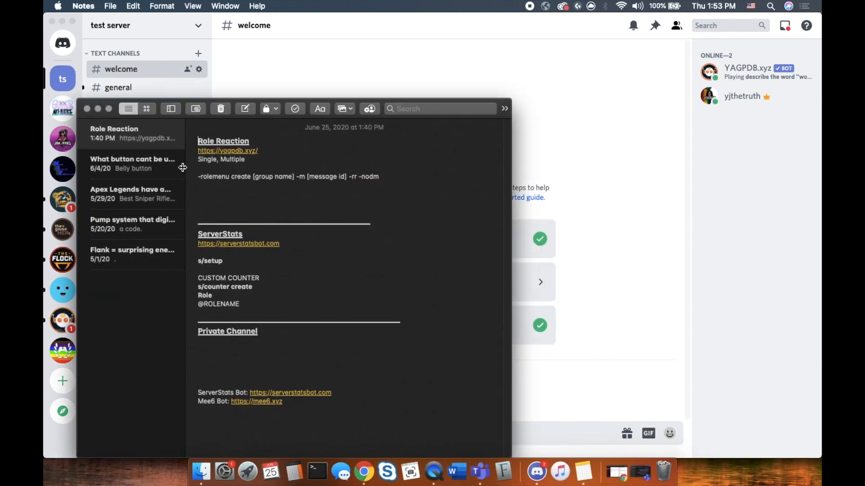
left_click_drag(385, 177, 194, 174)
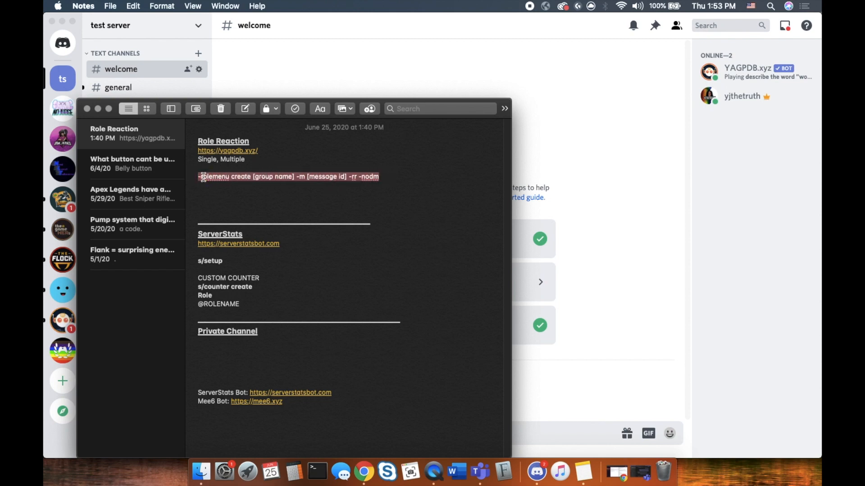
right_click(213, 179)
left_click(220, 225)
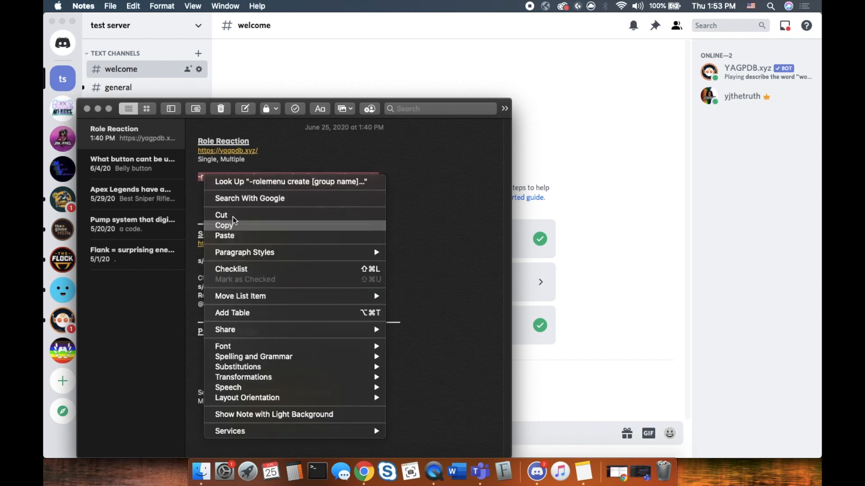
left_click(98, 108)
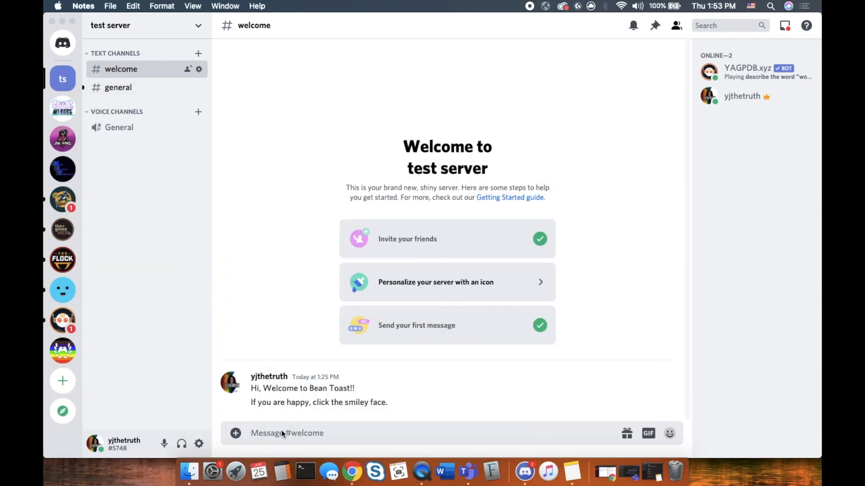
Paste the copied -rolemenu create command into the #welcome message box
left_click(279, 432)
right_click(272, 432)
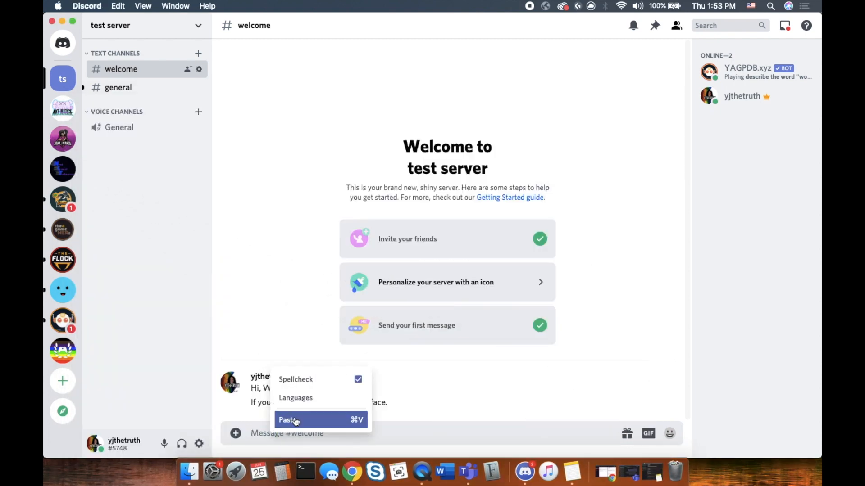
left_click(293, 419)
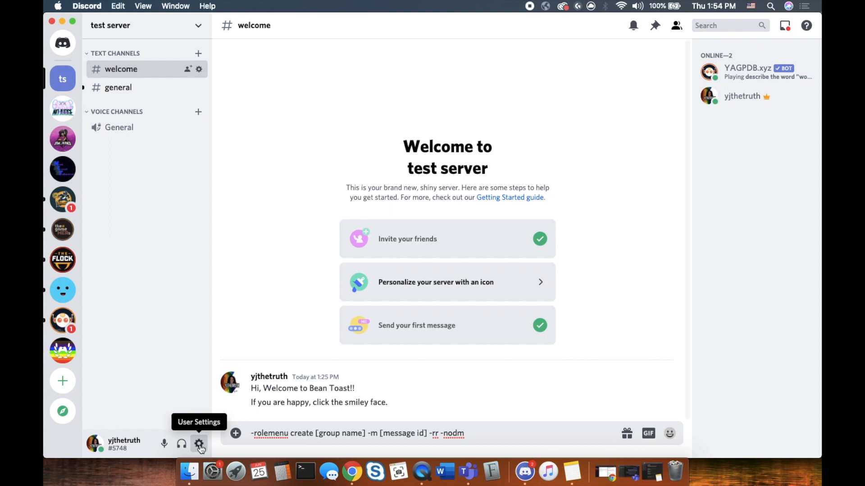
Look through the Appearance section of User Settings, then close settings back to #welcome
left_click(199, 445)
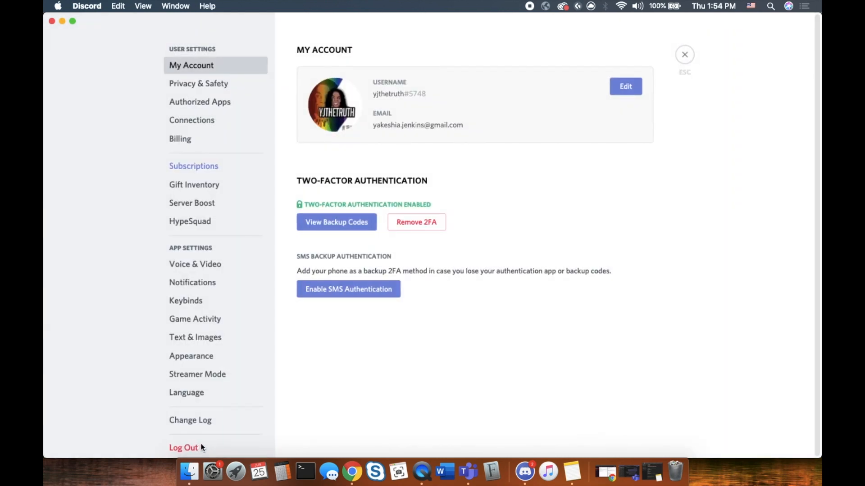
scroll(220, 256, "down", 3)
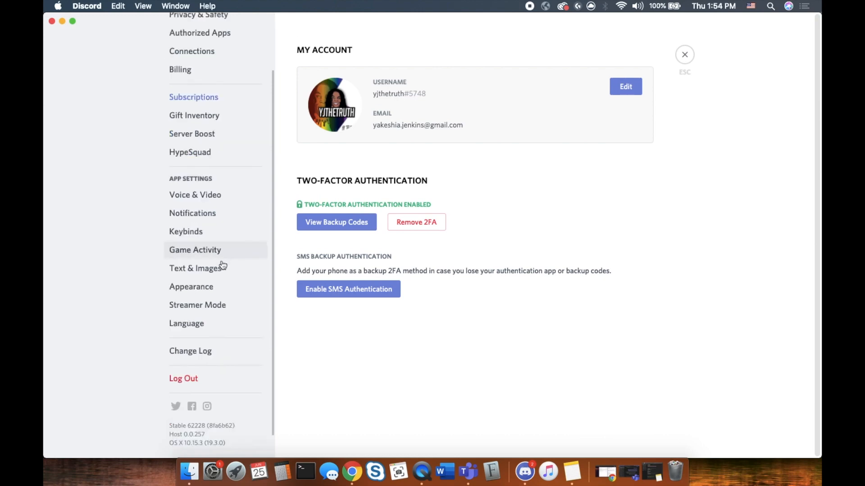
left_click(203, 288)
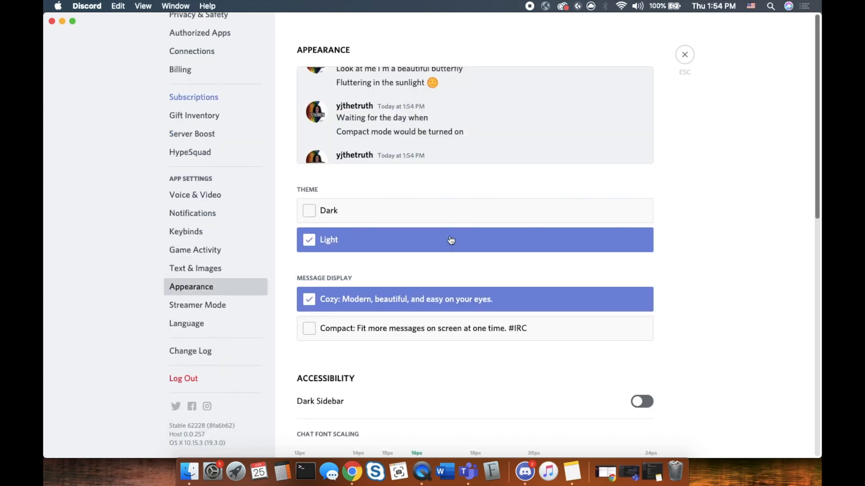
scroll(542, 242, "down", 10)
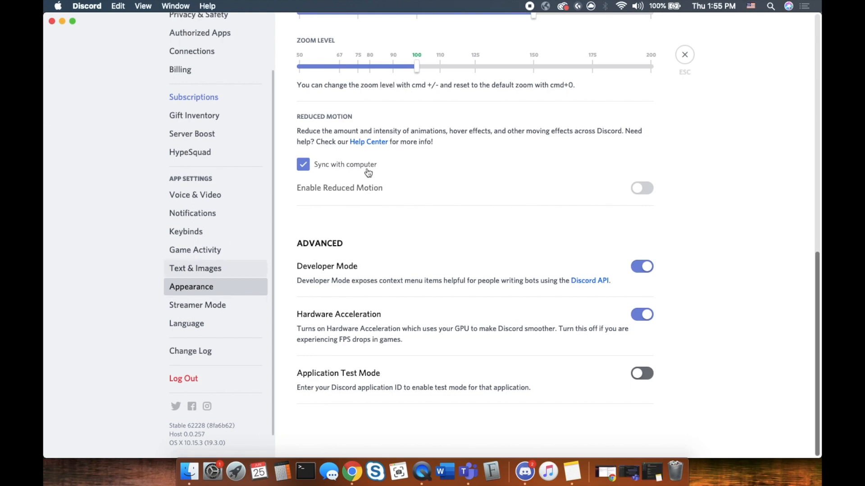
left_click(684, 55)
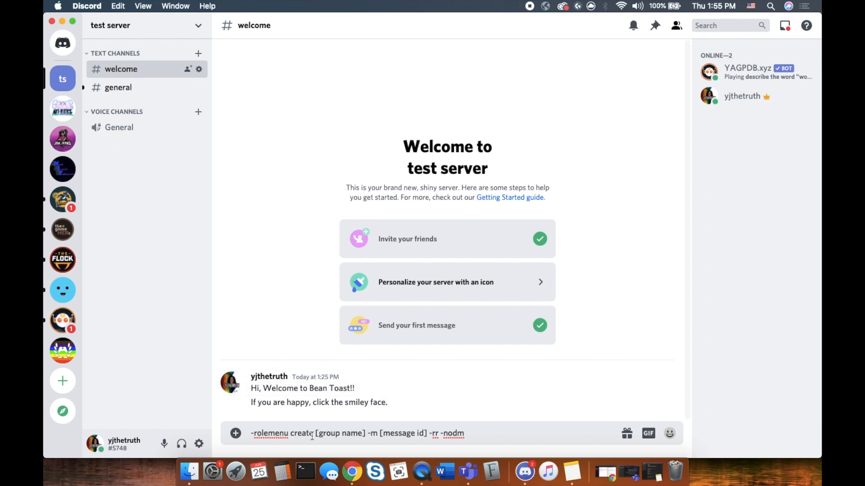
Replace the [group name] placeholder in the command draft with welcome
left_click_drag(366, 433, 314, 434)
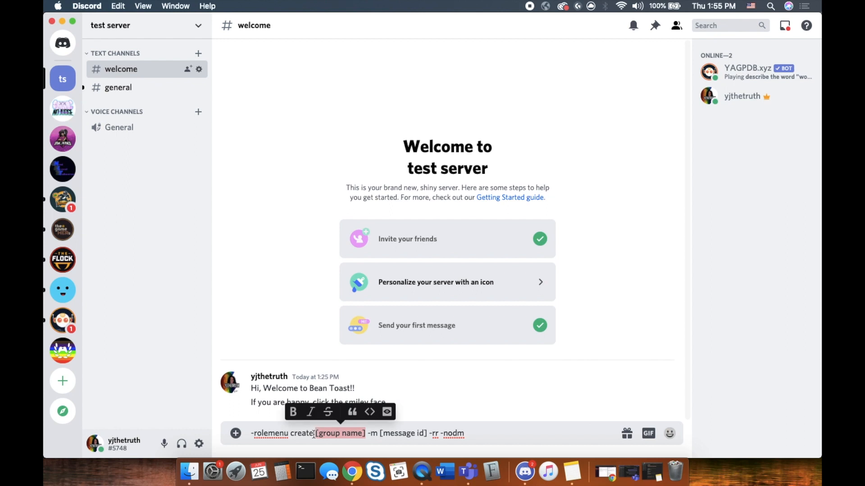
key("BackSpace")
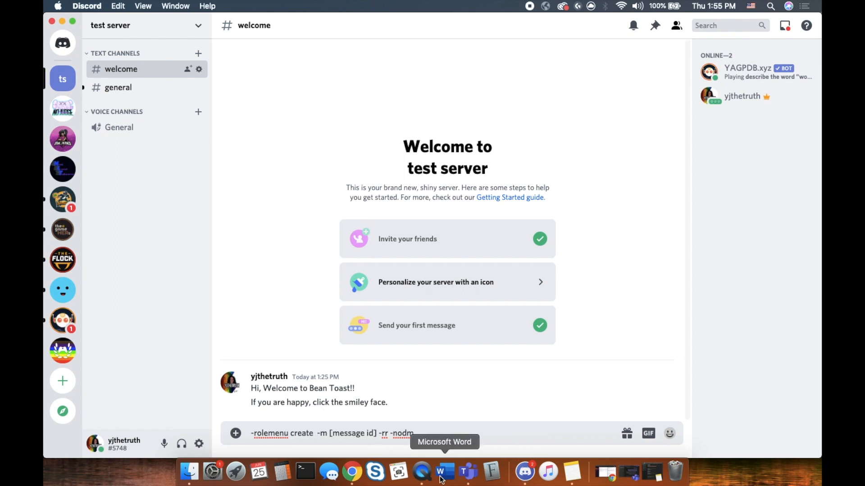
right_click(352, 480)
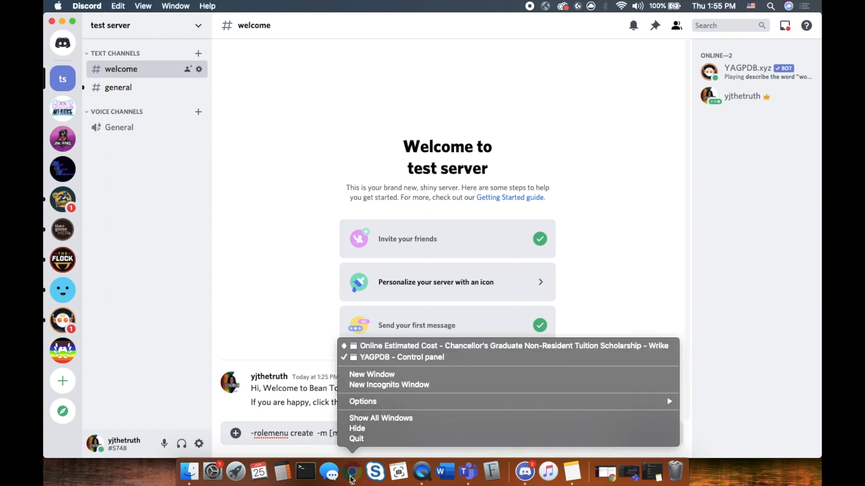
left_click(399, 357)
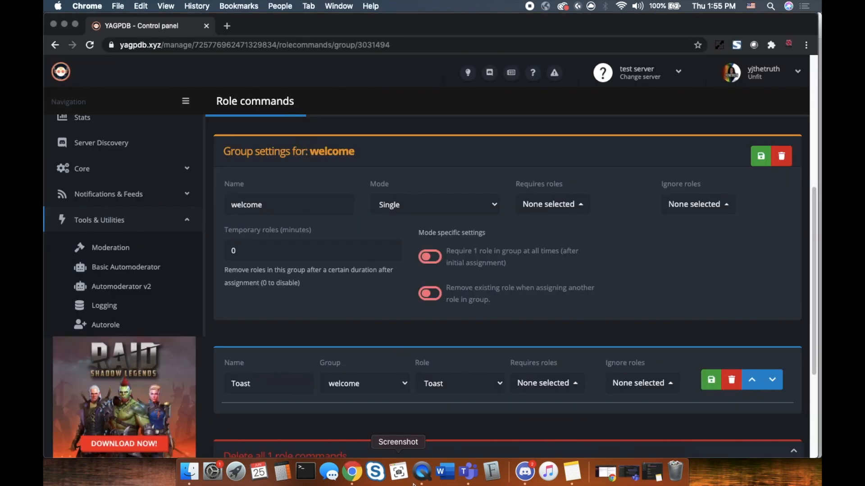
left_click(525, 471)
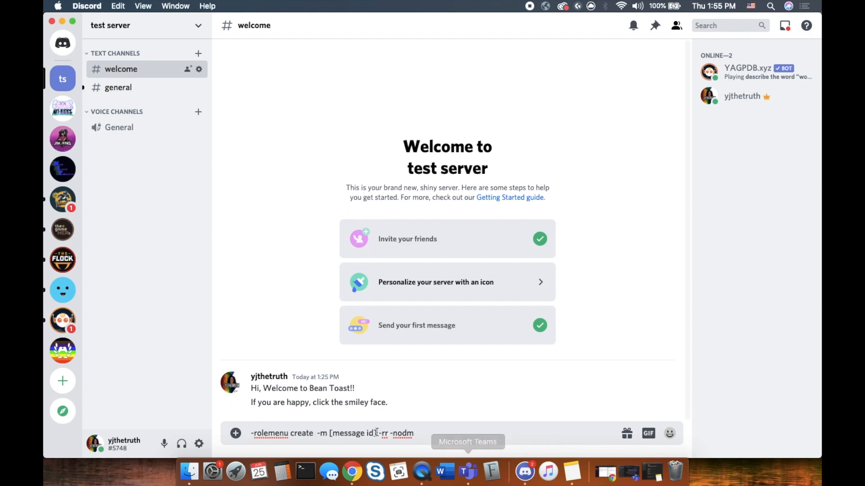
type("welcom")
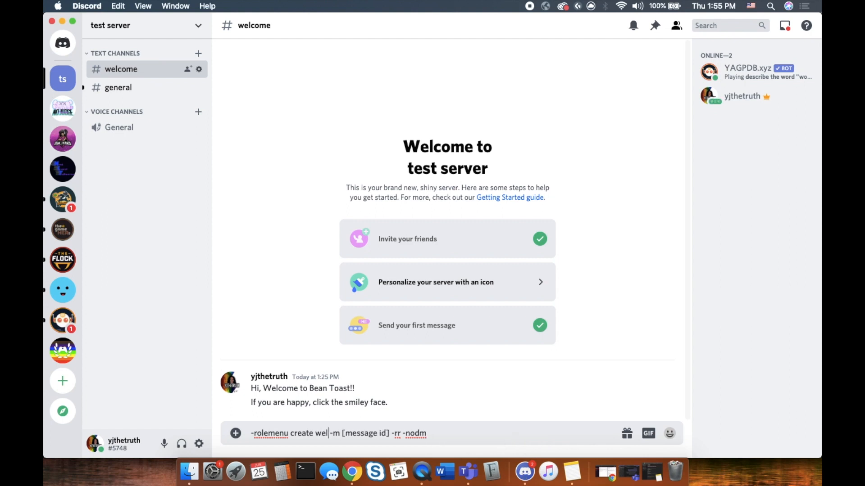
type("e")
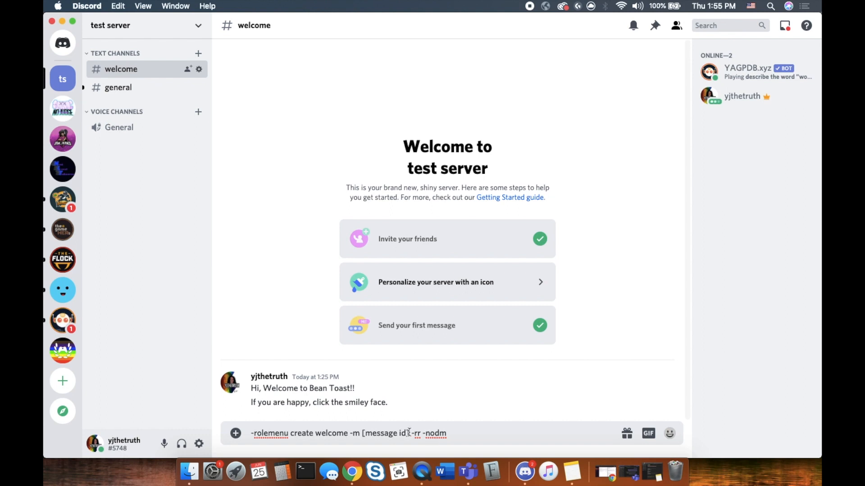
Copy the welcome message's ID from its More actions menu
left_click_drag(409, 433, 362, 433)
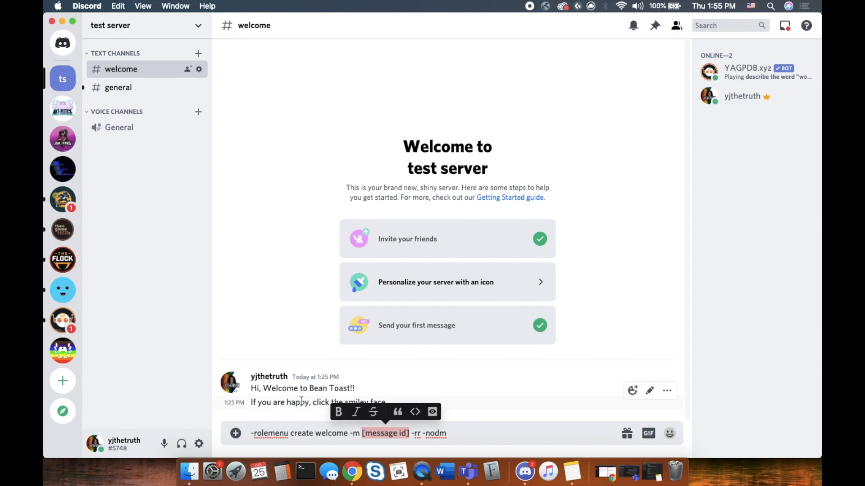
left_click(476, 433)
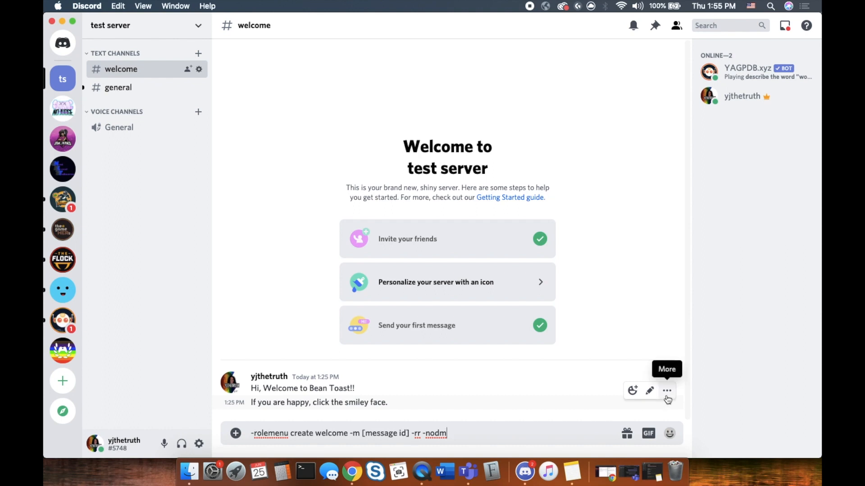
left_click(667, 391)
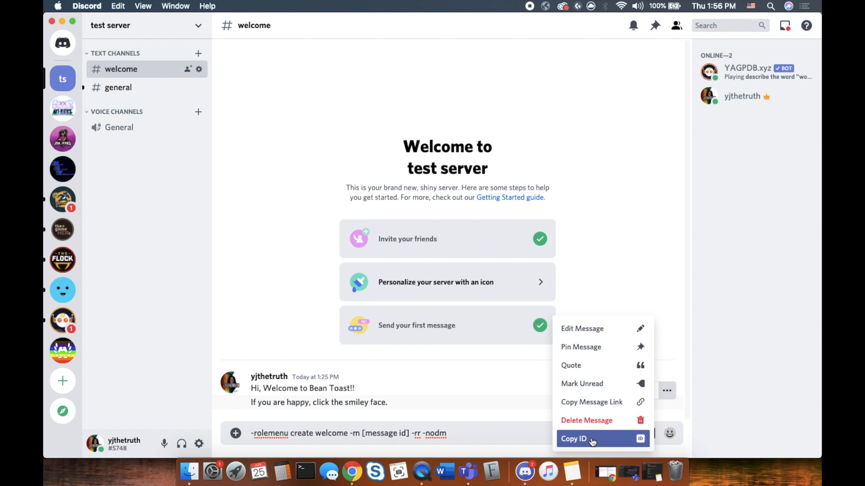
left_click(592, 440)
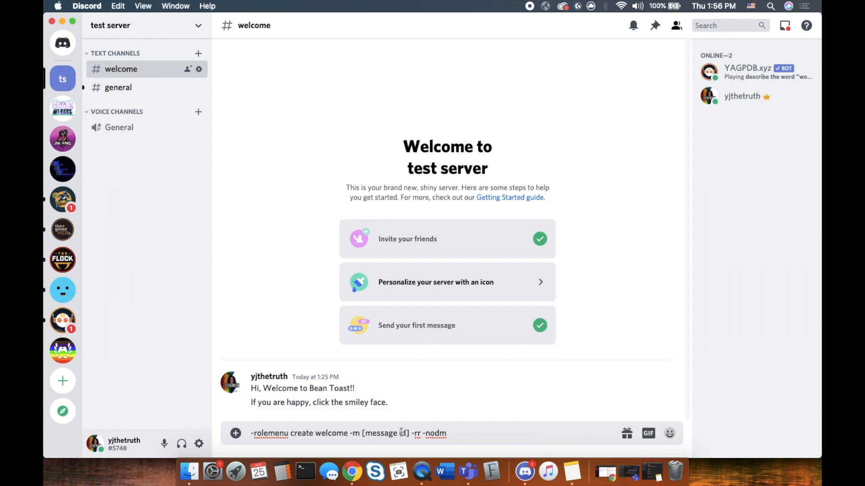
Paste the welcome message's ID over [message id] and send the -rolemenu create command
left_click_drag(411, 433, 361, 434)
key("super+v")
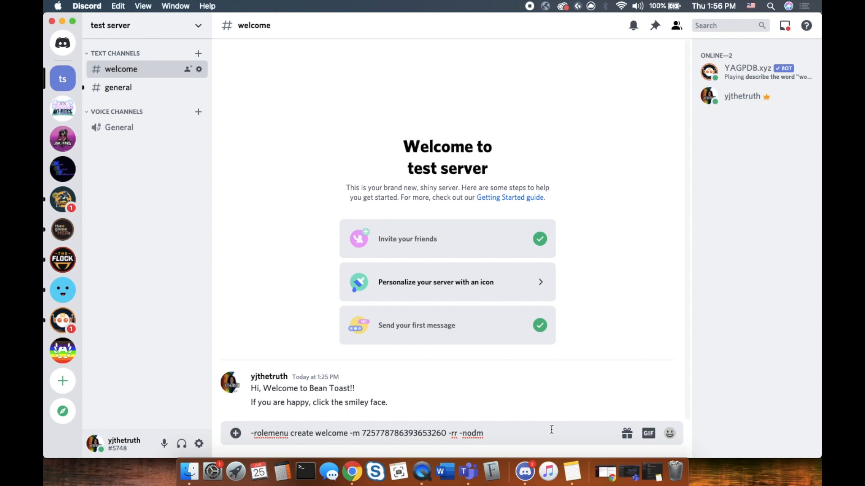
key("Return")
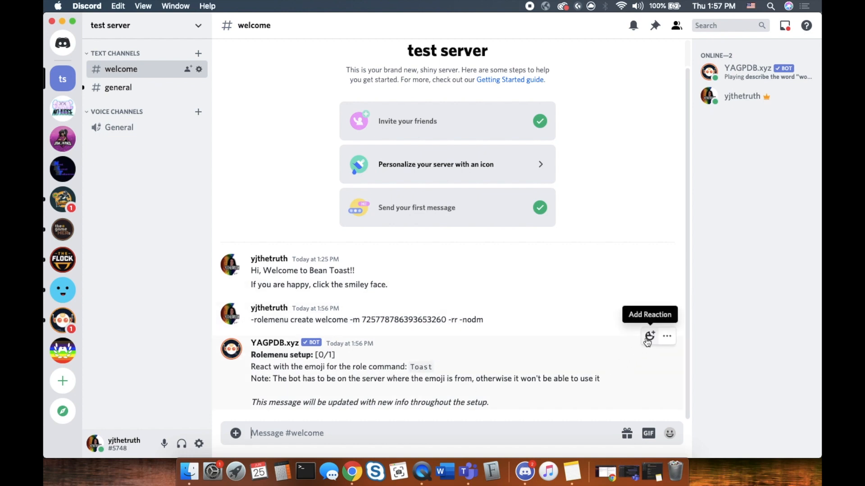
React to YAGPDB's setup message with the bread emoji to tie it to Toast
left_click(650, 336)
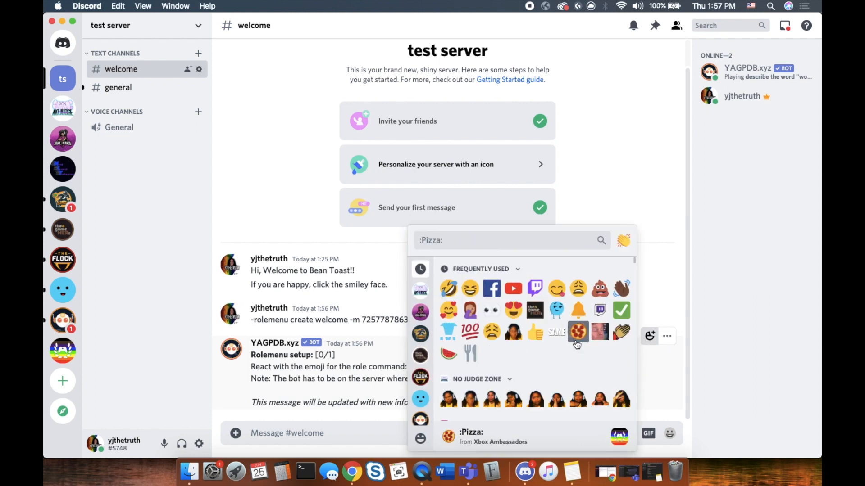
scroll(541, 351, "down", 10)
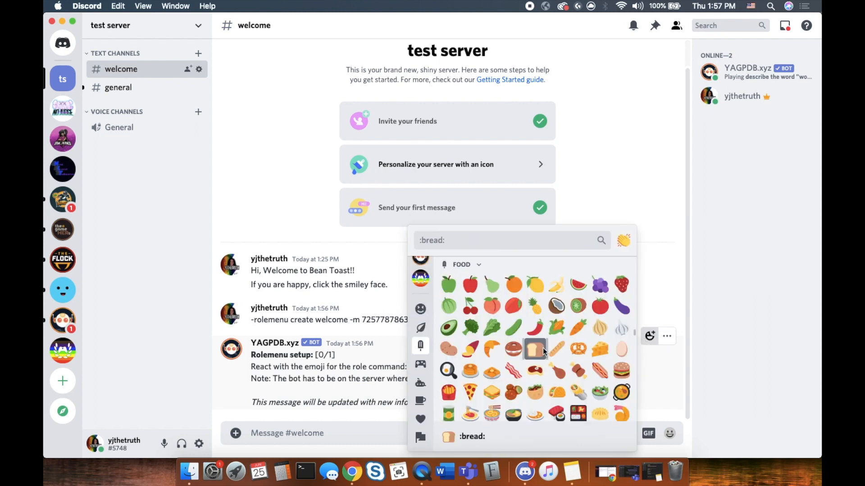
left_click(535, 349)
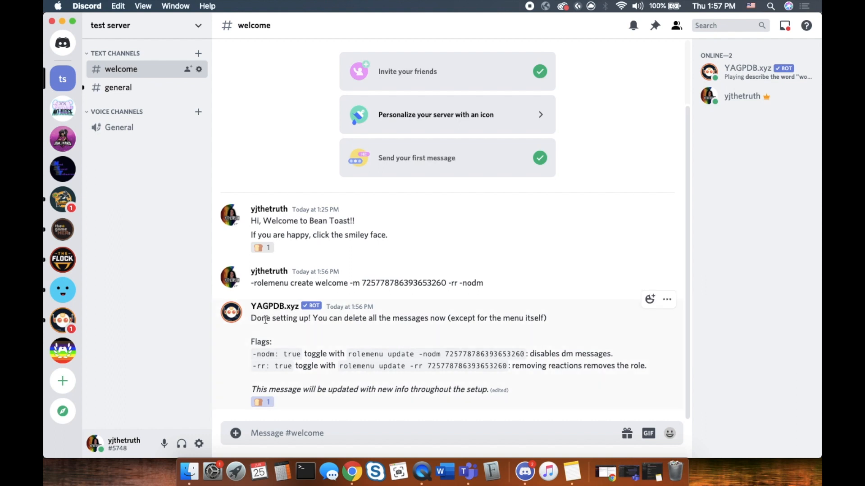
React and unreact with bread on the welcome message, checking the profile gains then loses Toast
left_click(264, 248)
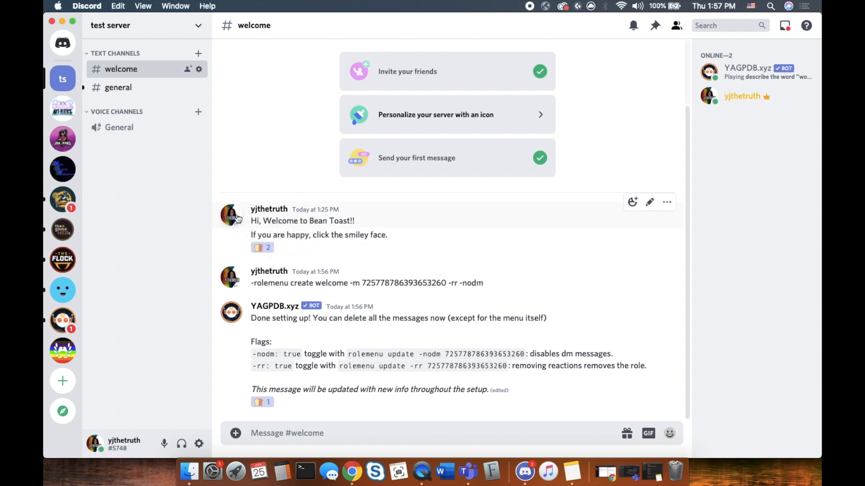
left_click(236, 228)
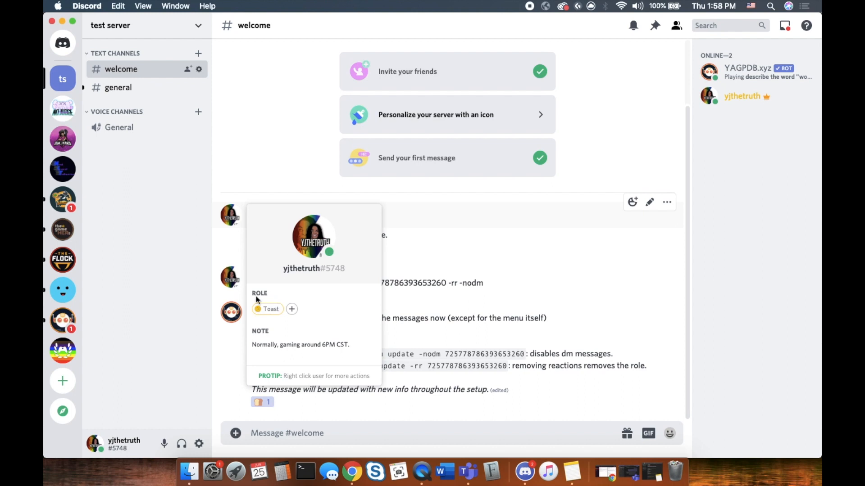
left_click(444, 251)
left_click(445, 251)
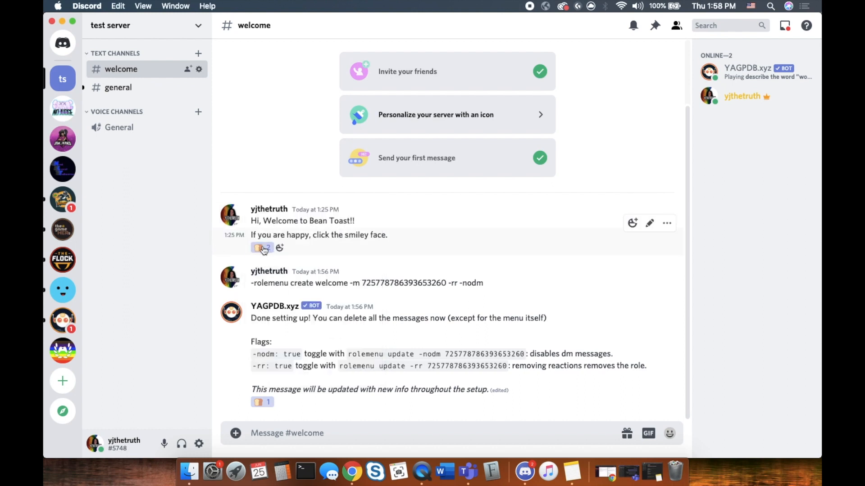
left_click(266, 249)
left_click(231, 215)
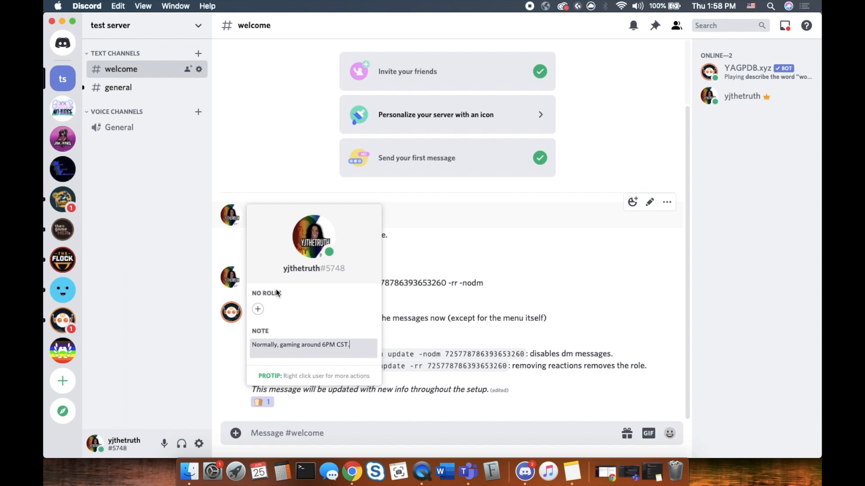
left_click(459, 262)
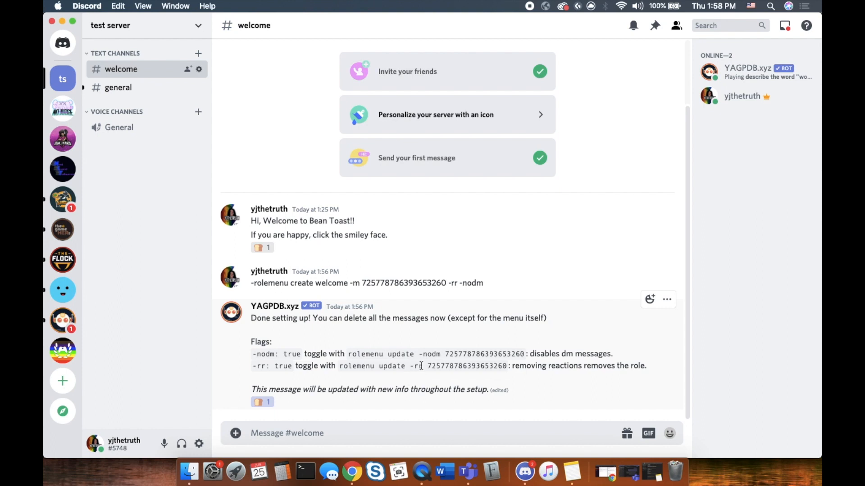
left_click_drag(421, 366, 410, 365)
Delete YAGPDB's setup reply from #welcome
left_click(666, 300)
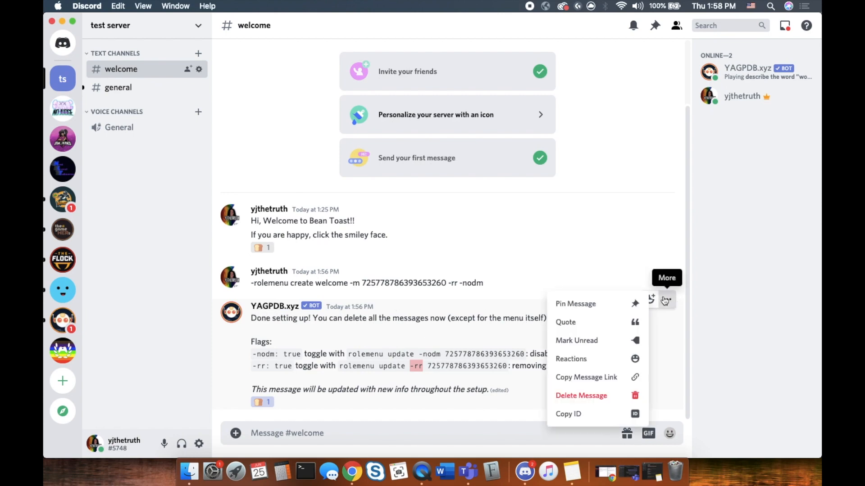
left_click(604, 395)
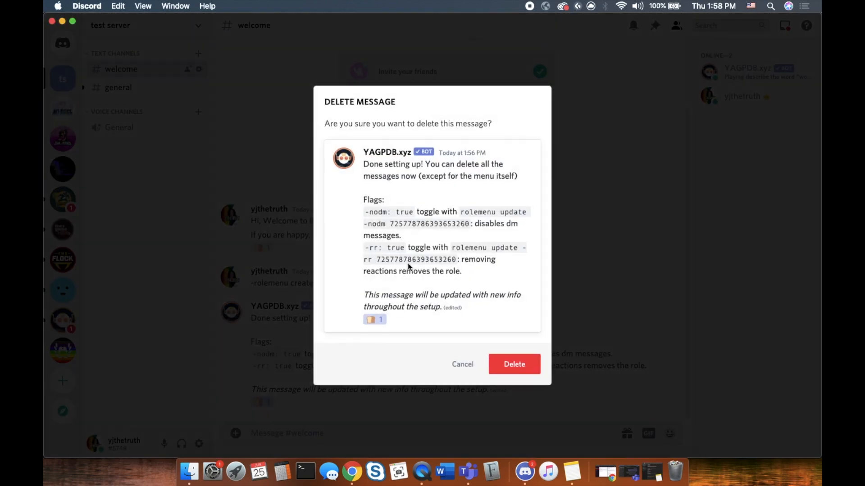
left_click(520, 365)
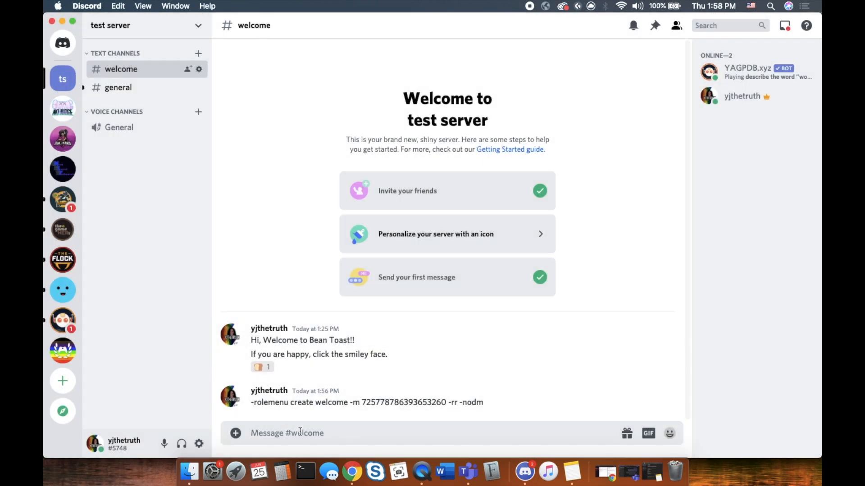
Post "what's your favorite food?" in the #welcome channel
type("whats yo")
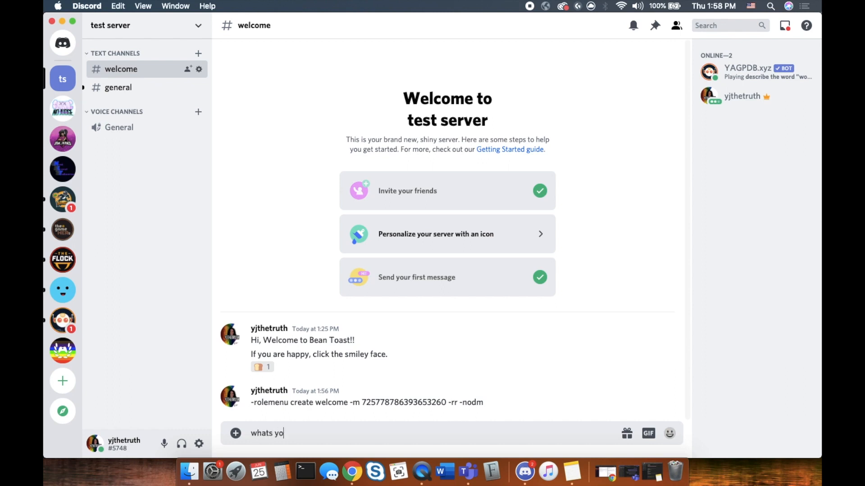
type("ur favorite food?")
left_click(270, 433)
type("'")
key("Return")
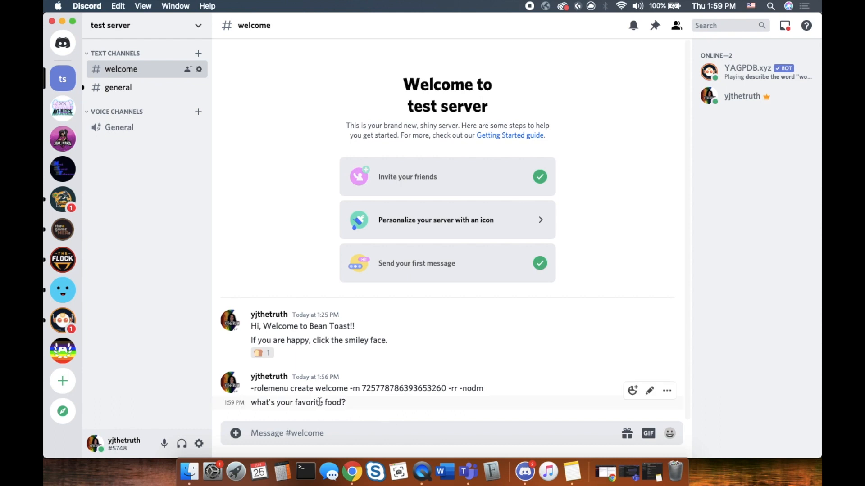
Bring the YAGPDB control panel forward and go to its Role Commands page
right_click(352, 474)
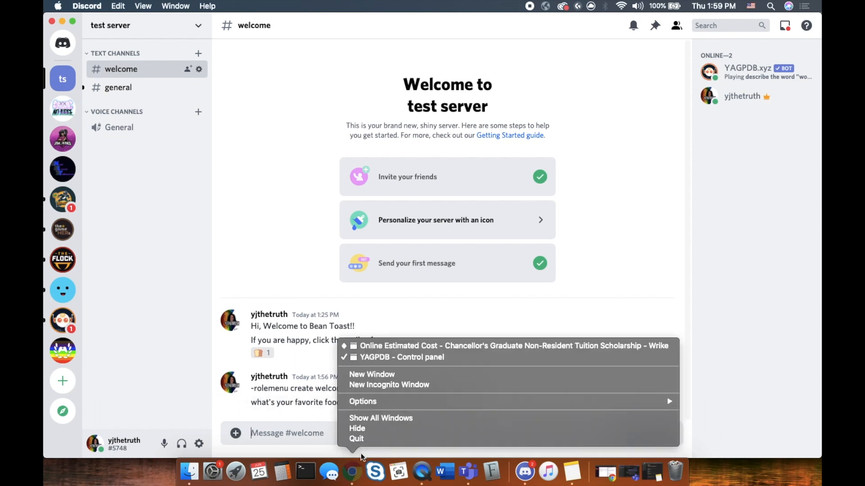
left_click(387, 358)
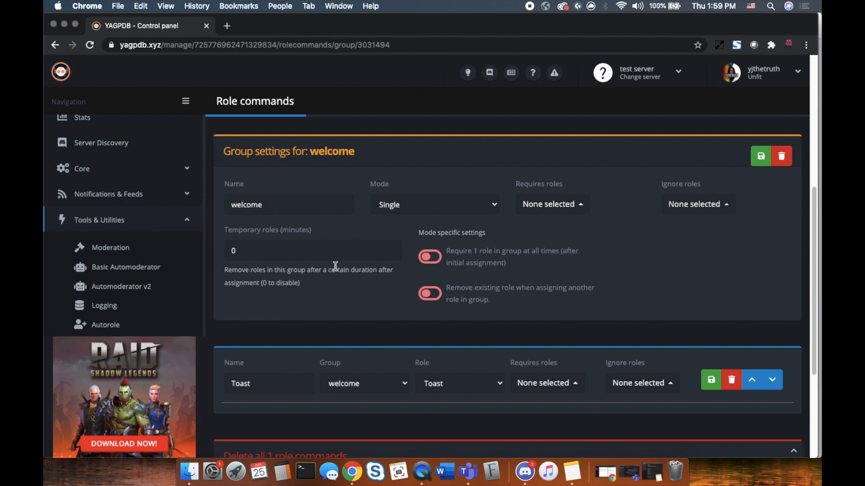
scroll(361, 269, "up", 5)
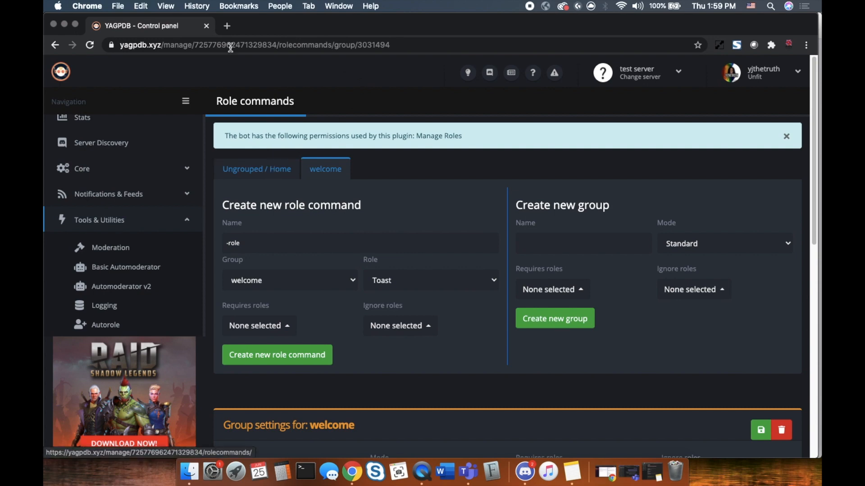
scroll(144, 283, "down", 2)
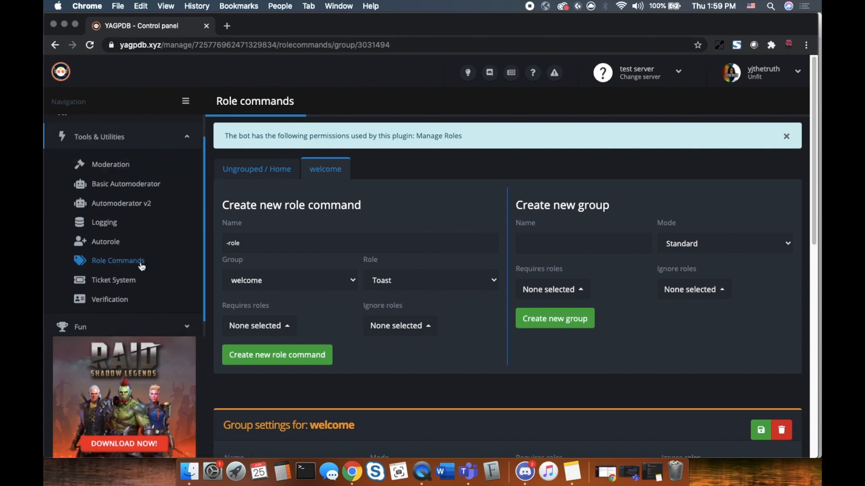
left_click(141, 259)
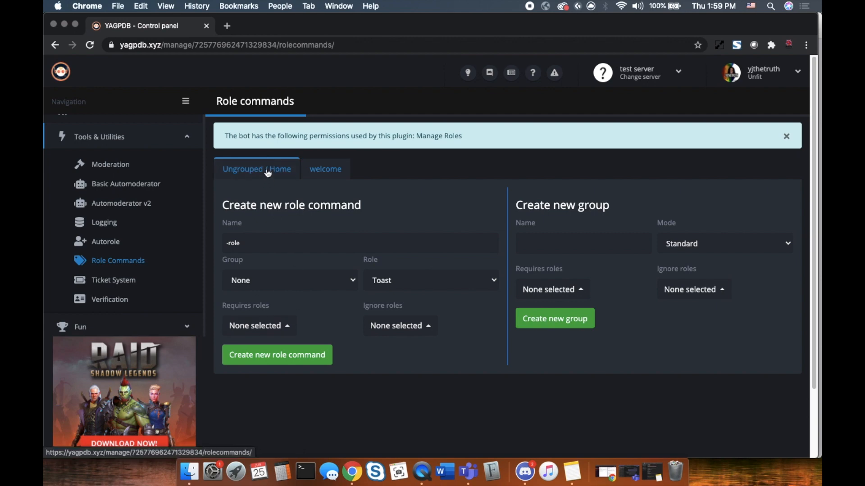
Name a new role group 'food' and set its mode to Multiple
left_click(565, 248)
type("foo")
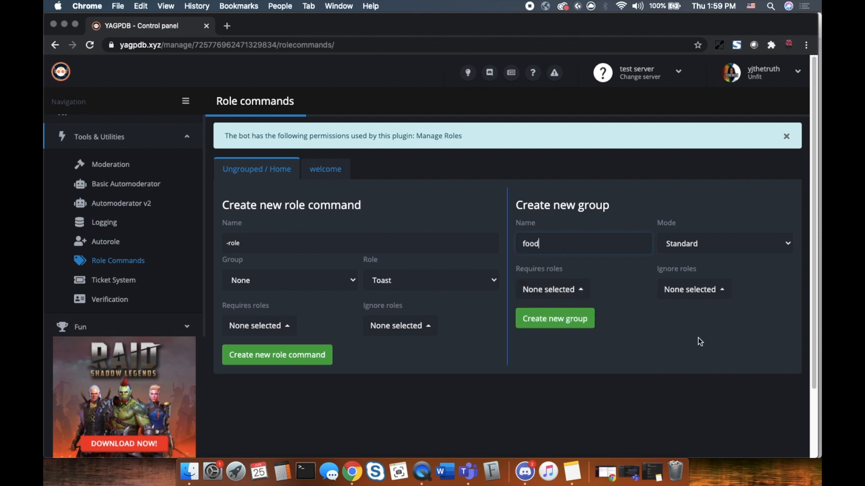
left_click(710, 345)
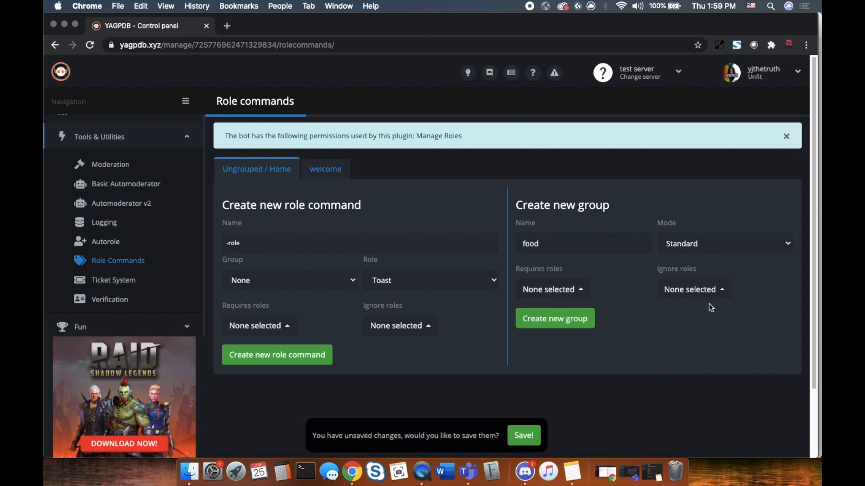
left_click(789, 245)
left_click(761, 263)
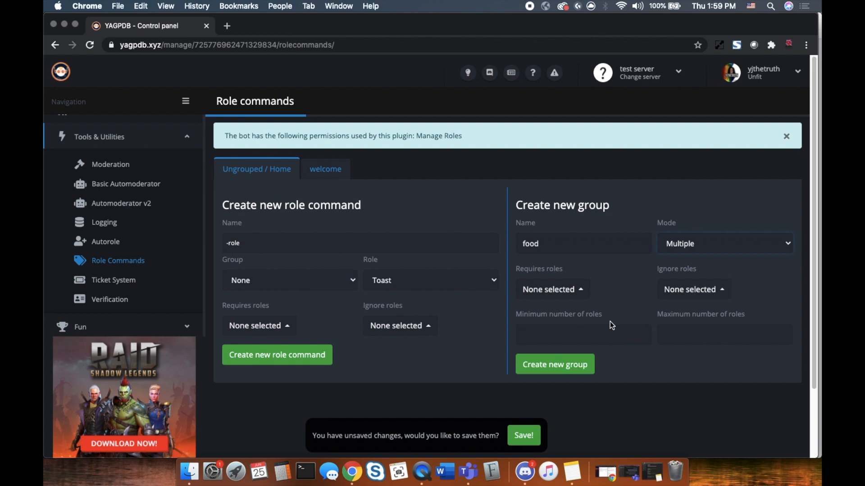
Set the group's maximum to 3 roles and minimum to 0, then create it
left_click(782, 334)
left_click(782, 334)
left_click(782, 333)
left_click(641, 332)
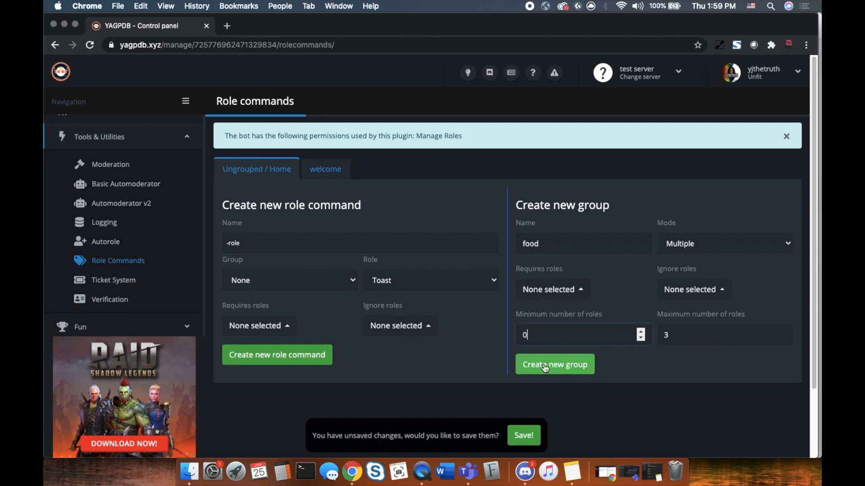
left_click(641, 338)
left_click_drag(531, 337, 502, 335)
key("BackSpace")
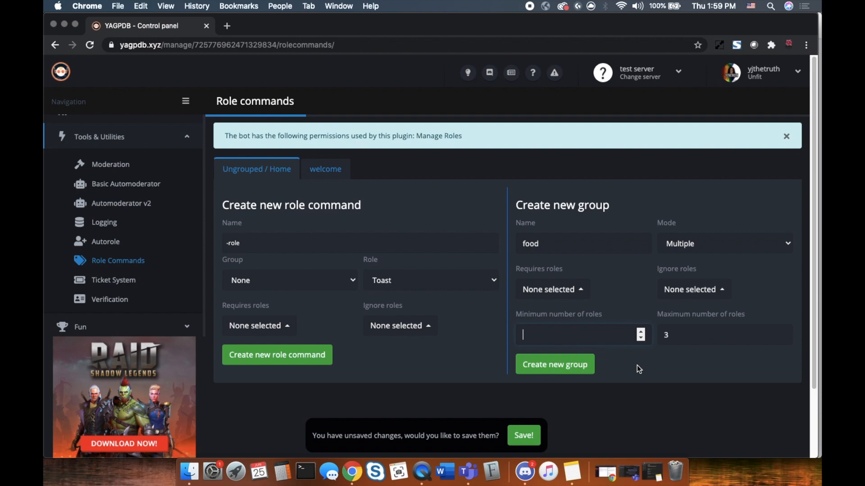
left_click(573, 365)
scroll(471, 323, "down", 5)
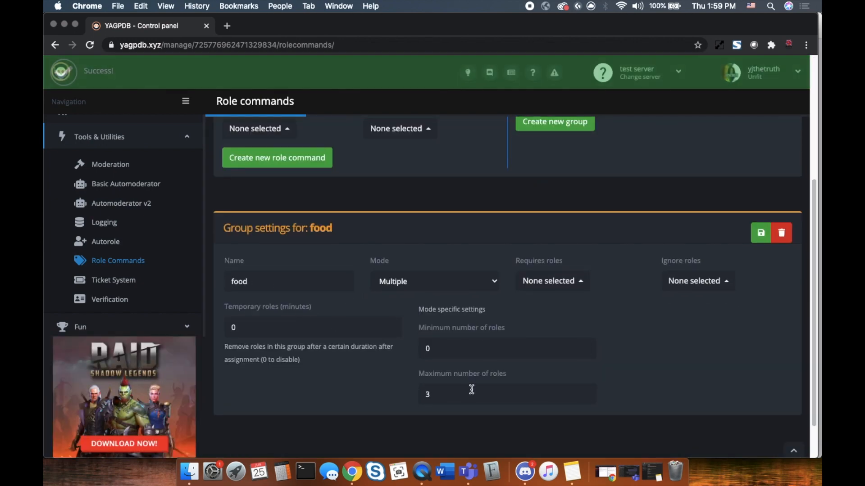
scroll(567, 207, "up", 5)
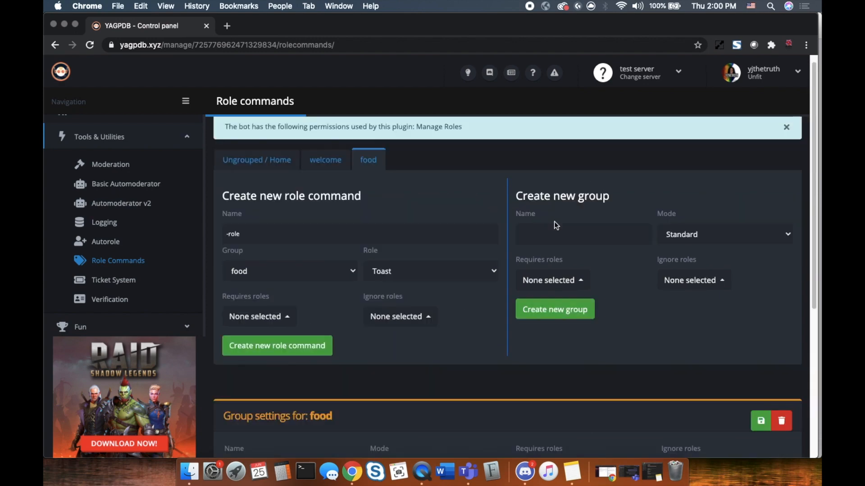
scroll(455, 316, "down", 5)
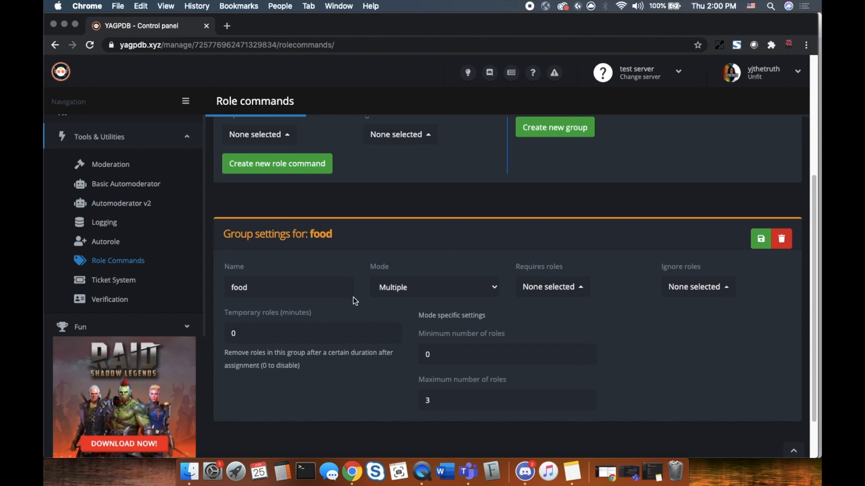
scroll(357, 245, "up", 5)
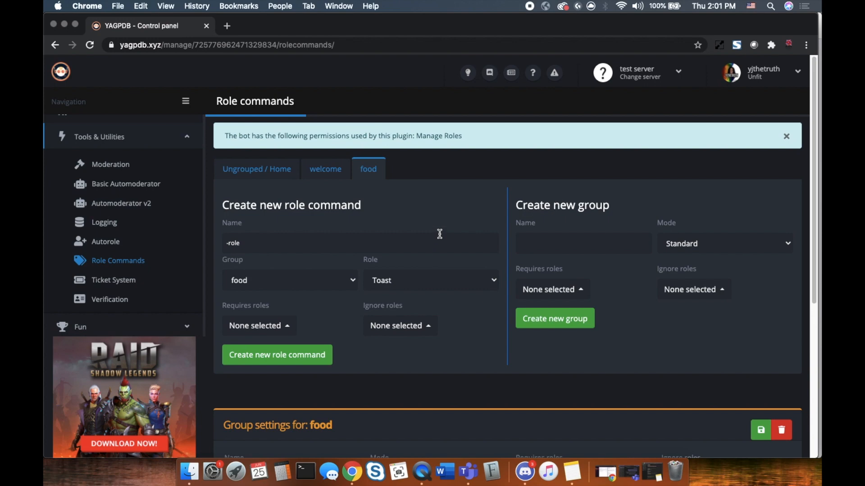
left_click(523, 476)
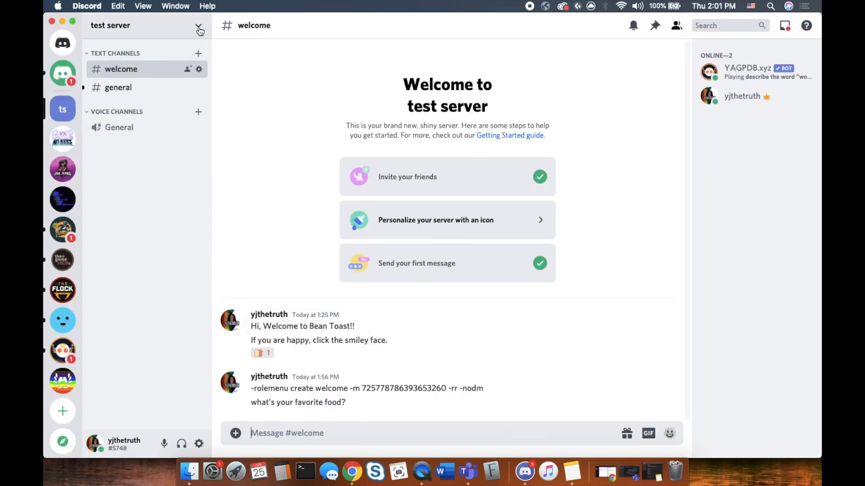
left_click(197, 27)
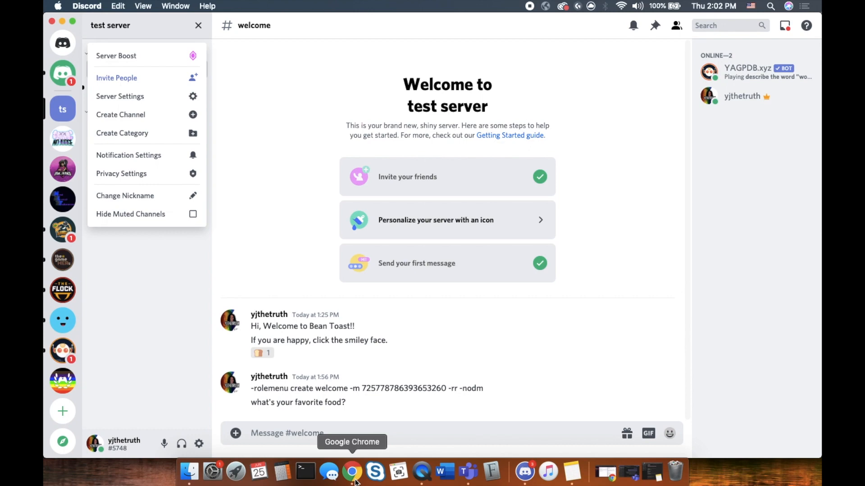
right_click(355, 481)
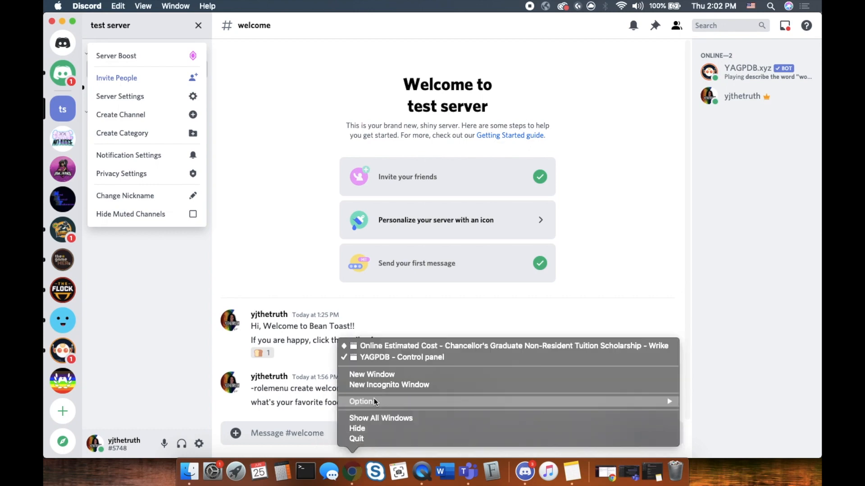
left_click(385, 358)
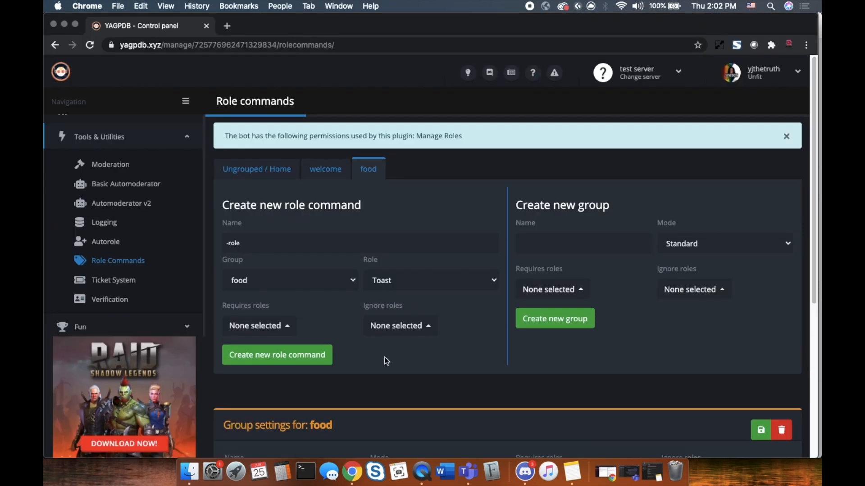
Create role commands 'pizza', 'donut' and 'chicken' in group food, each granting the Toast role
left_click(465, 283)
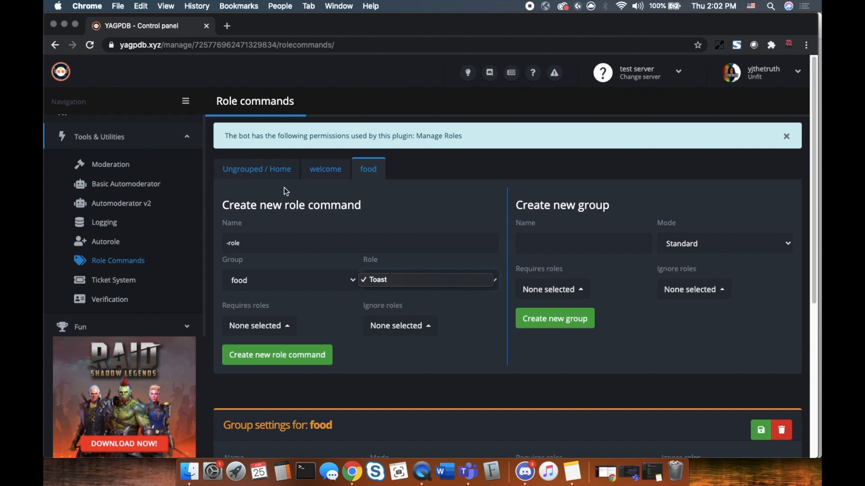
left_click(310, 238)
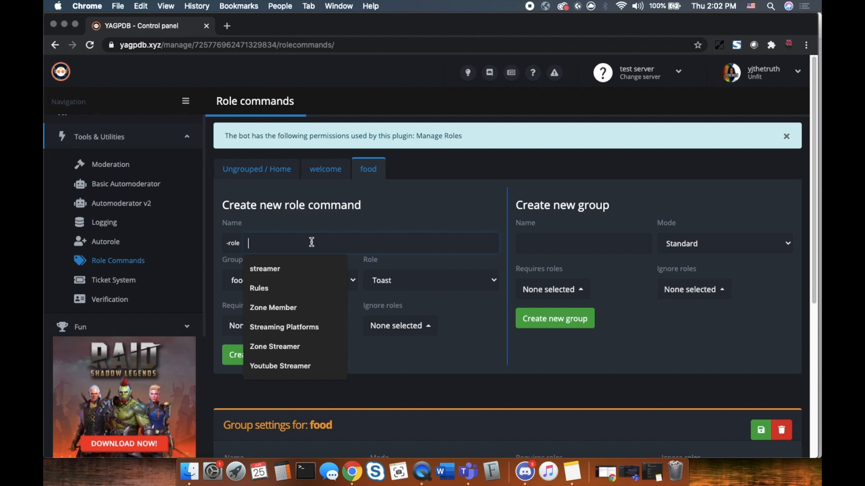
type("pizza")
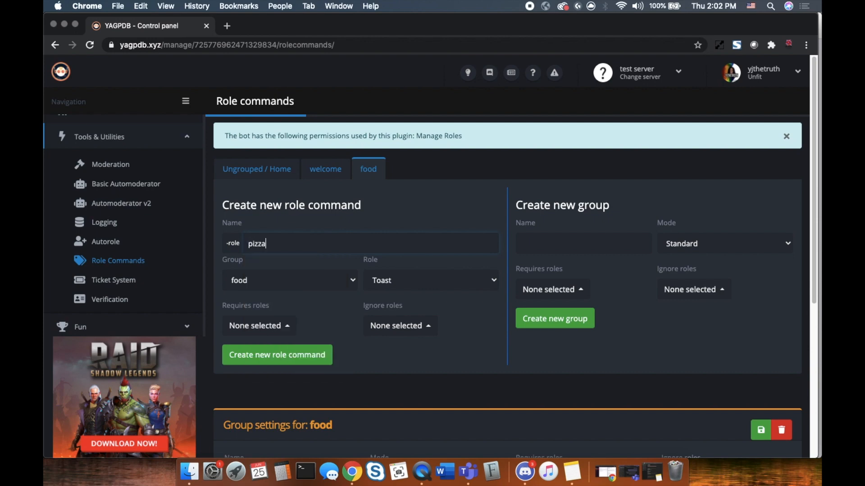
left_click(330, 354)
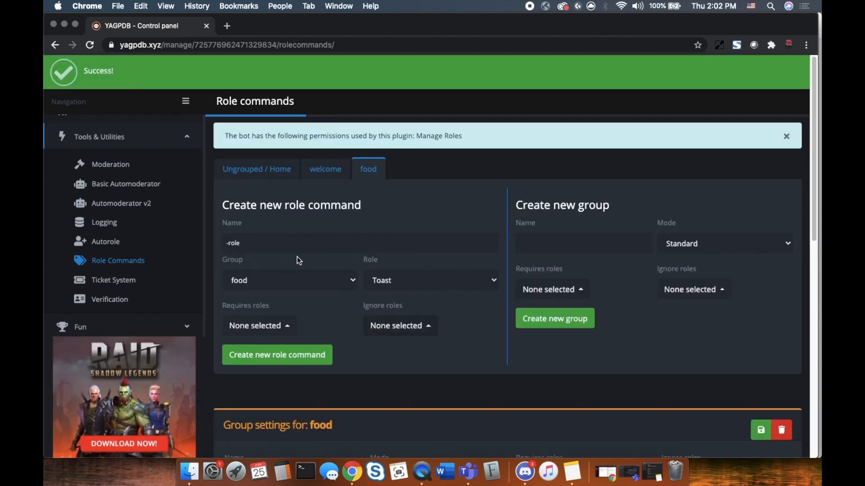
left_click(278, 238)
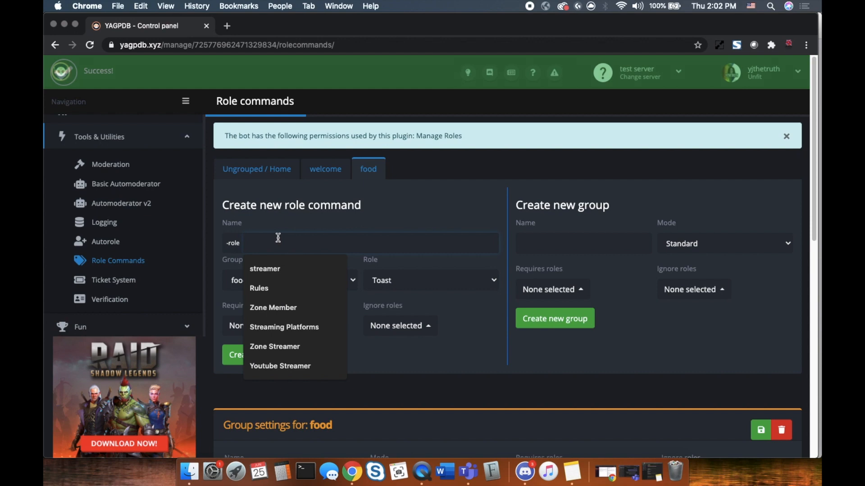
type("donut")
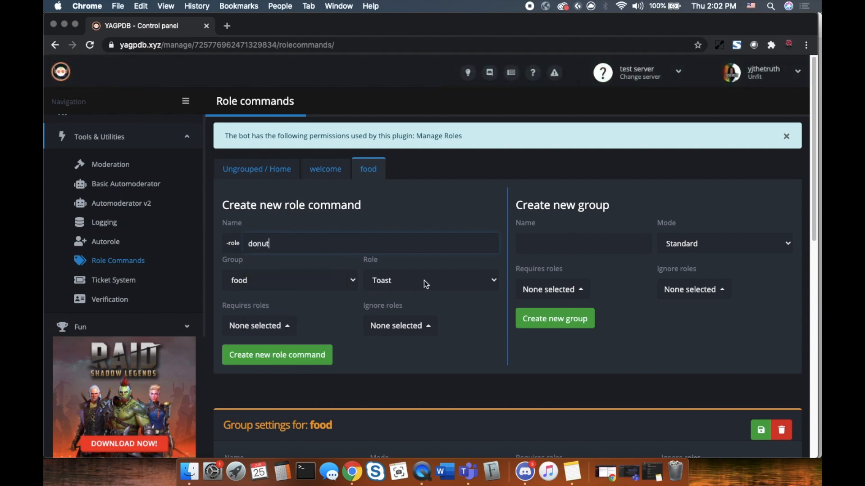
left_click(291, 356)
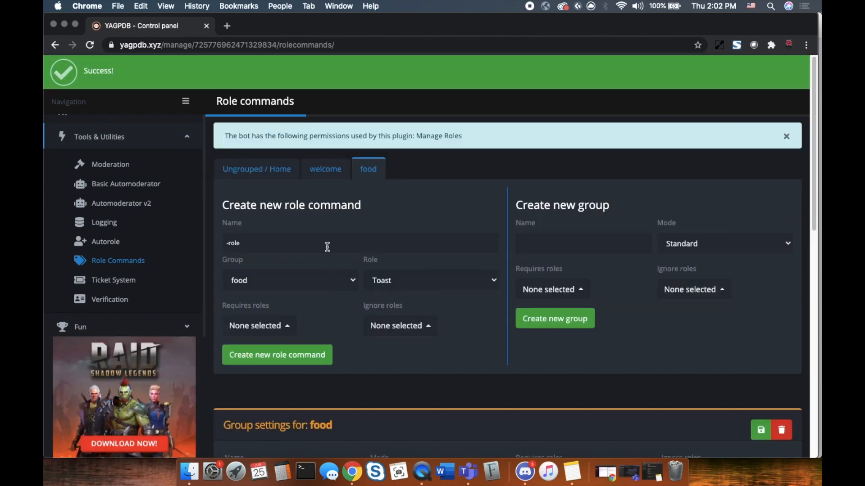
left_click(327, 244)
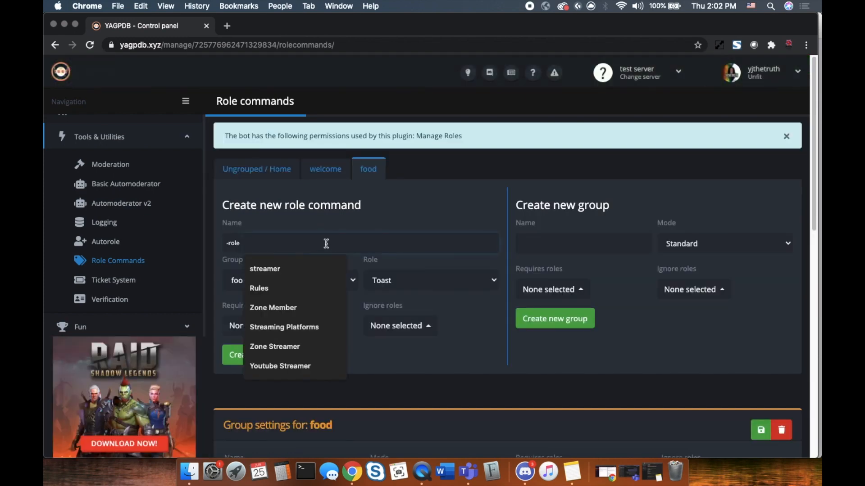
type("chicken")
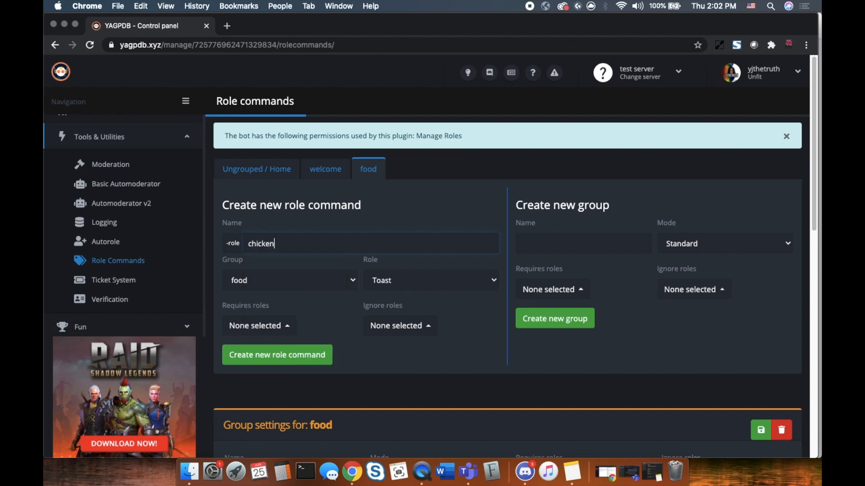
left_click(331, 354)
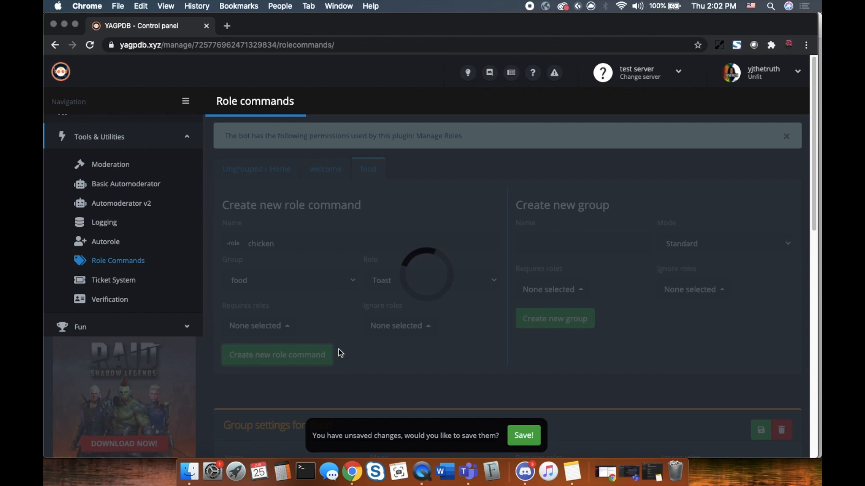
scroll(527, 299, "down", 8)
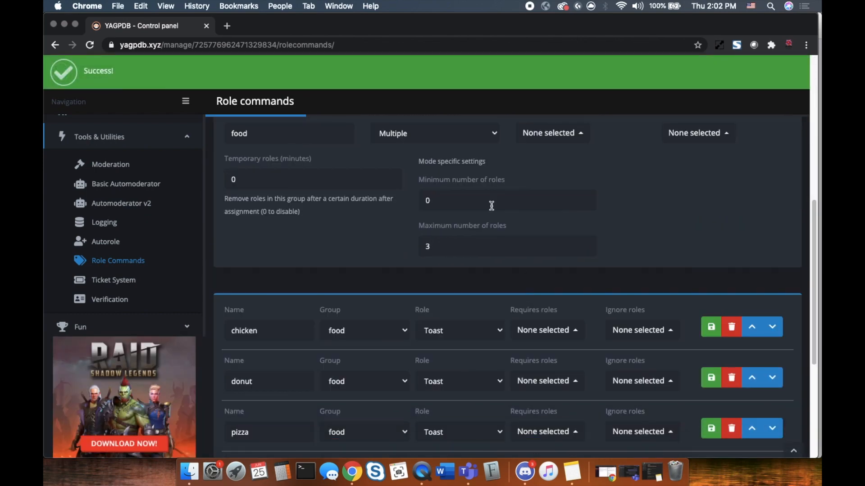
scroll(450, 172, "up", 2)
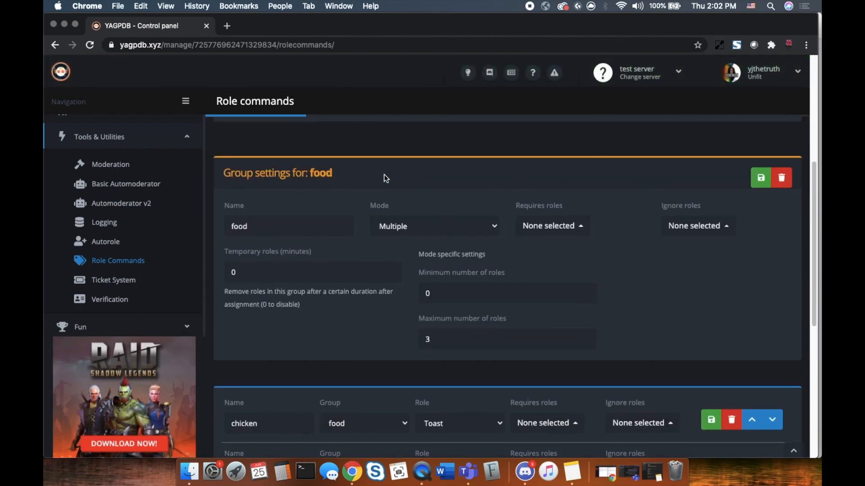
scroll(359, 198, "down", 4)
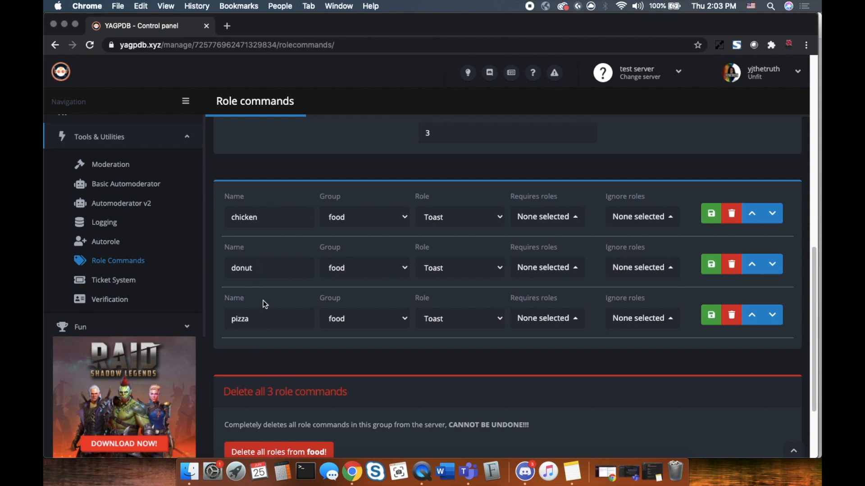
scroll(433, 330, "down", 2)
scroll(426, 328, "up", 15)
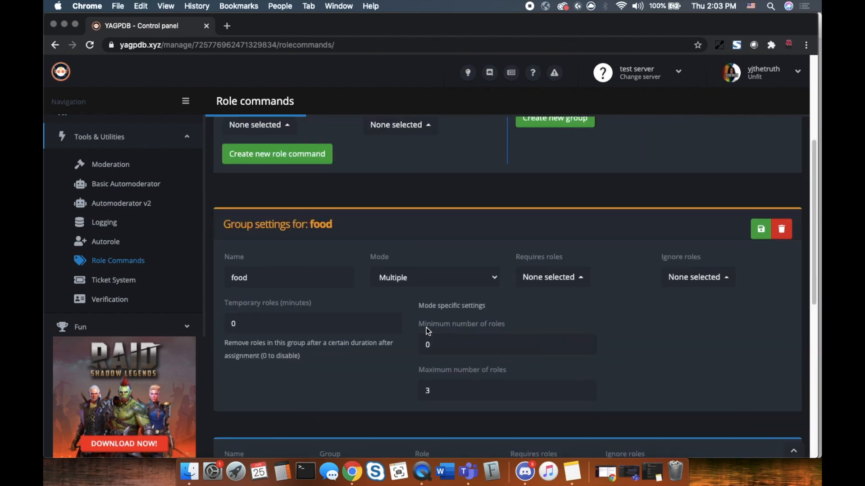
left_click(524, 471)
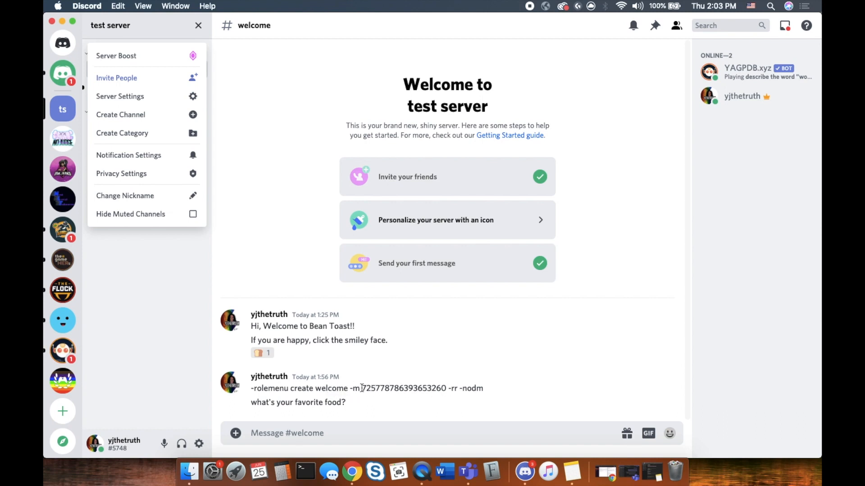
Copy the old -rolemenu command text into a new #welcome message draft
left_click(491, 391)
left_click_drag(490, 391, 270, 388)
right_click(269, 388)
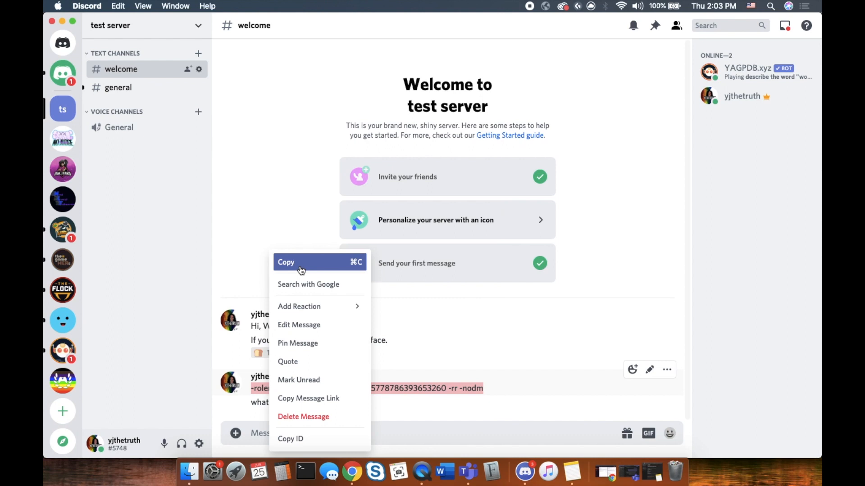
left_click(302, 270)
left_click(300, 434)
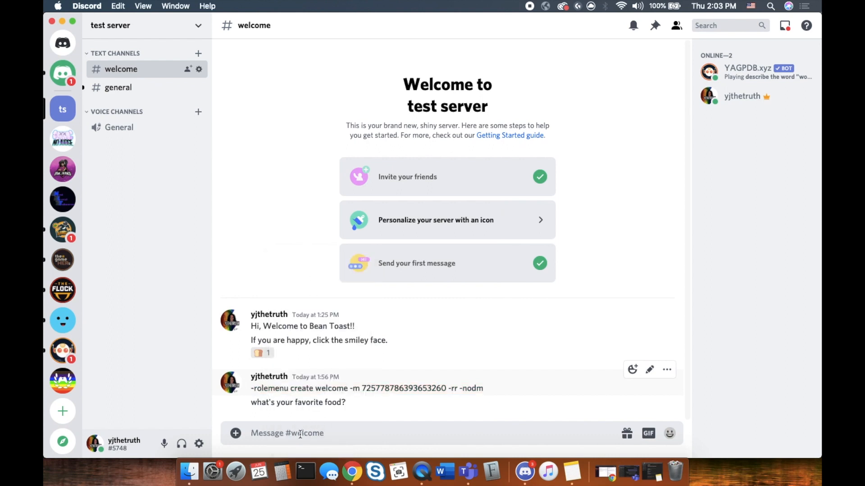
key("super+v")
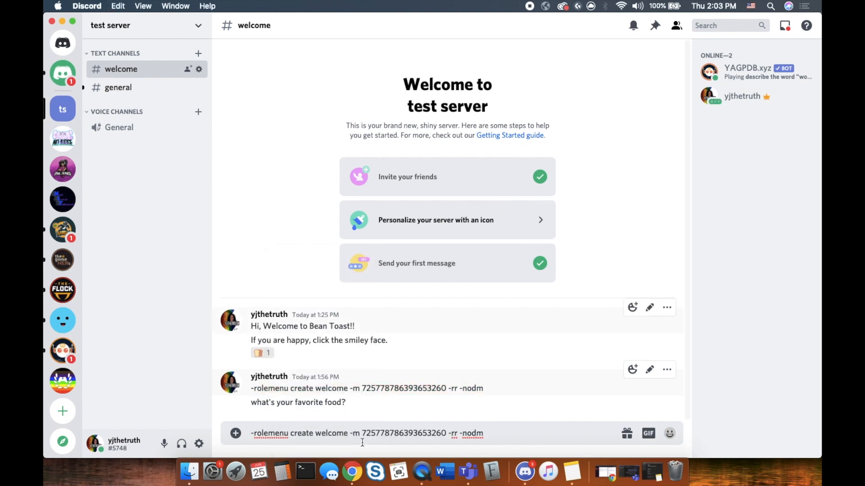
Change the draft's group to food, remove the old message ID, and delete the old command message
left_click_drag(350, 434, 316, 433)
type("food")
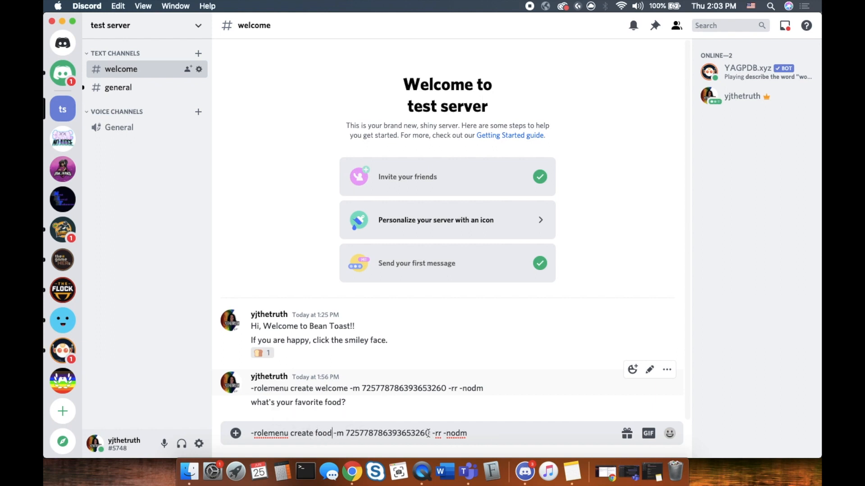
left_click(421, 433)
left_click_drag(421, 434, 346, 434)
key("BackSpace")
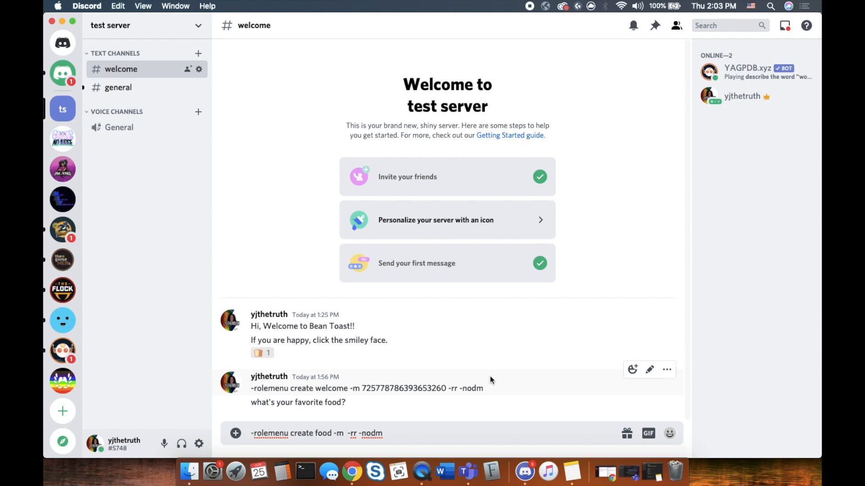
left_click(667, 369)
left_click(603, 419)
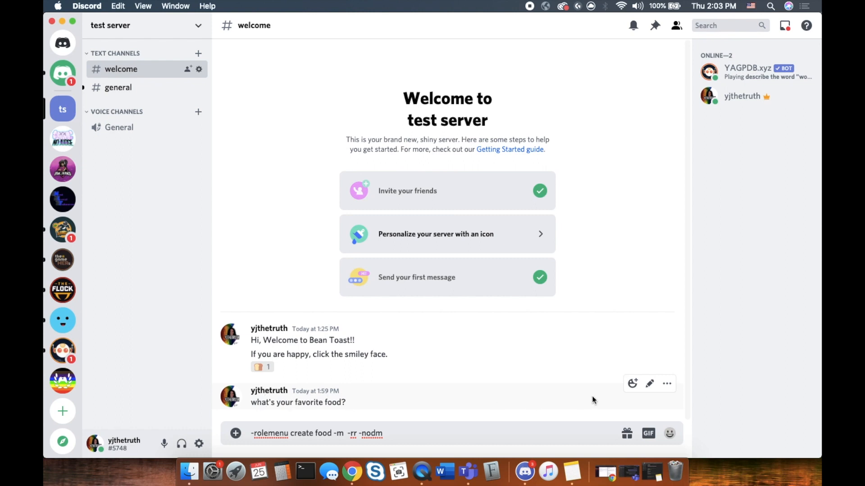
Insert the favorite-food message's ID after -m and send '-rolemenu create food'
left_click(664, 387)
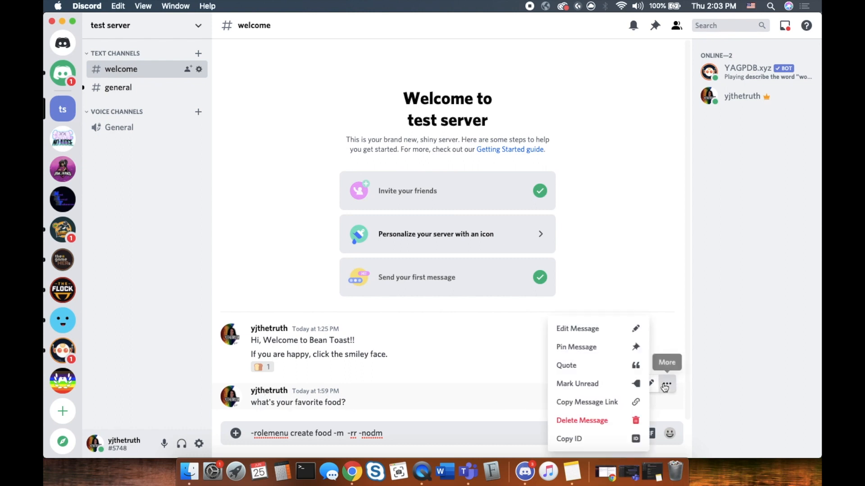
left_click(594, 435)
left_click(346, 434)
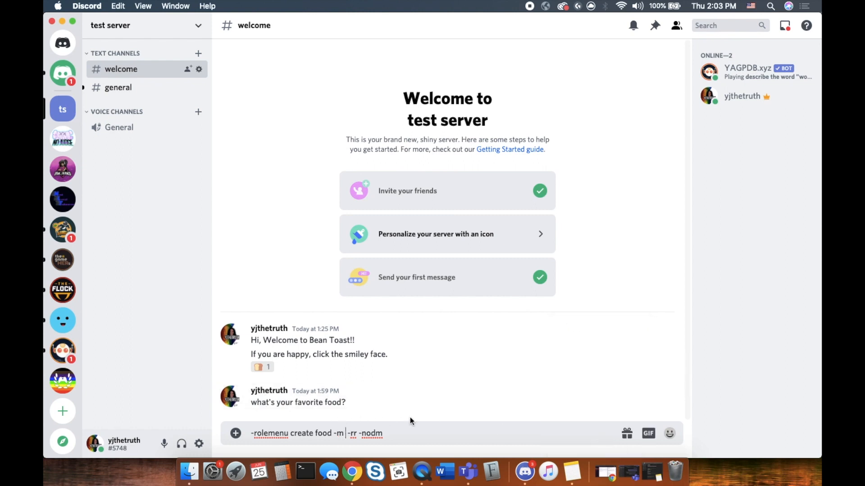
key("super+v")
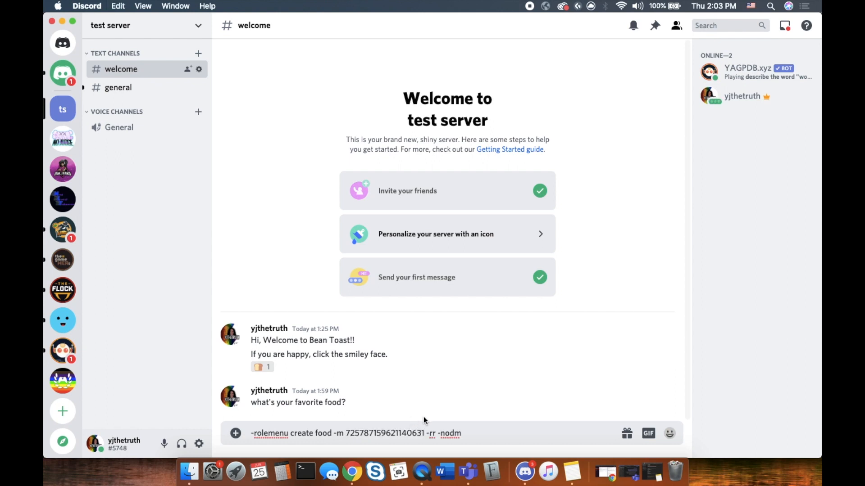
left_click(494, 438)
key("Return")
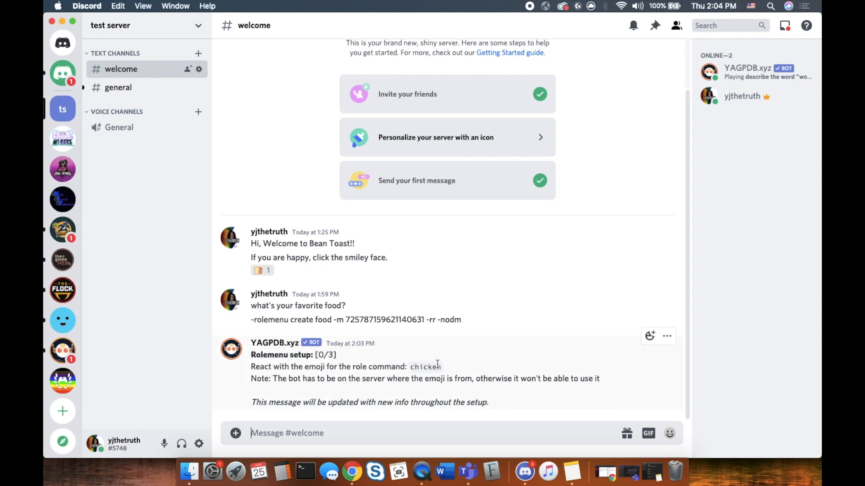
React to YAGPDB's setup message with the poultry leg emoji for chicken
left_click_drag(438, 365, 235, 366)
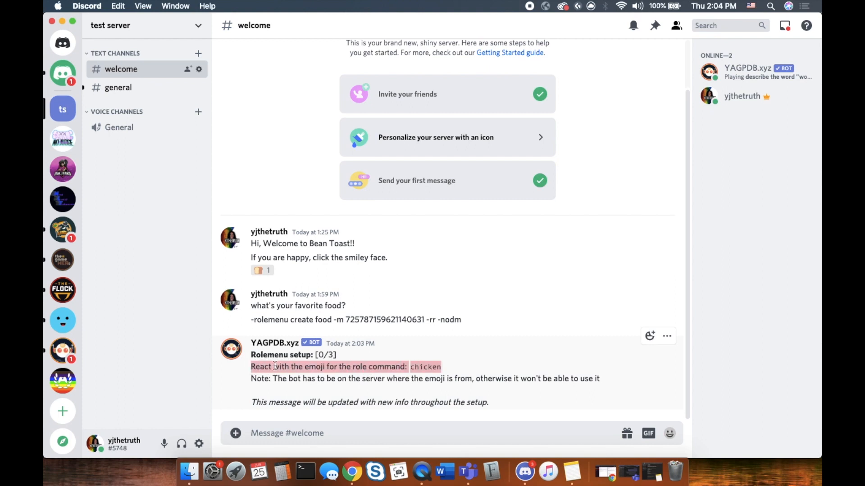
left_click(448, 368)
left_click_drag(445, 366, 430, 366)
left_click(408, 367)
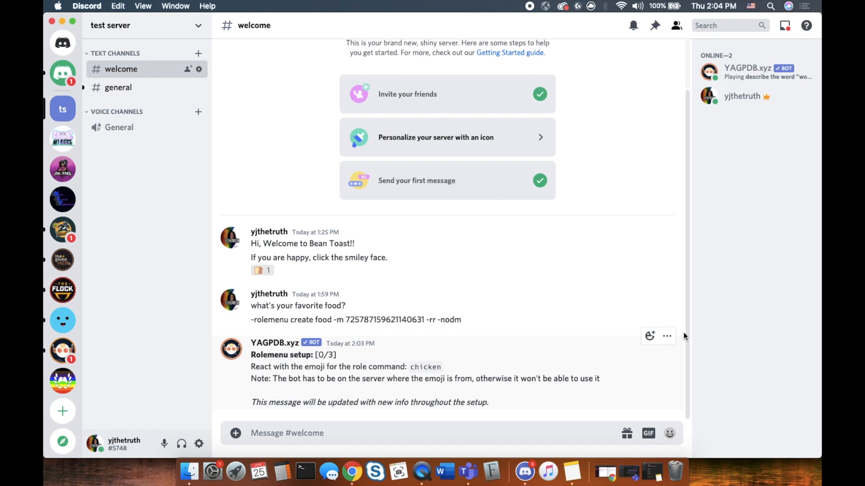
left_click(651, 337)
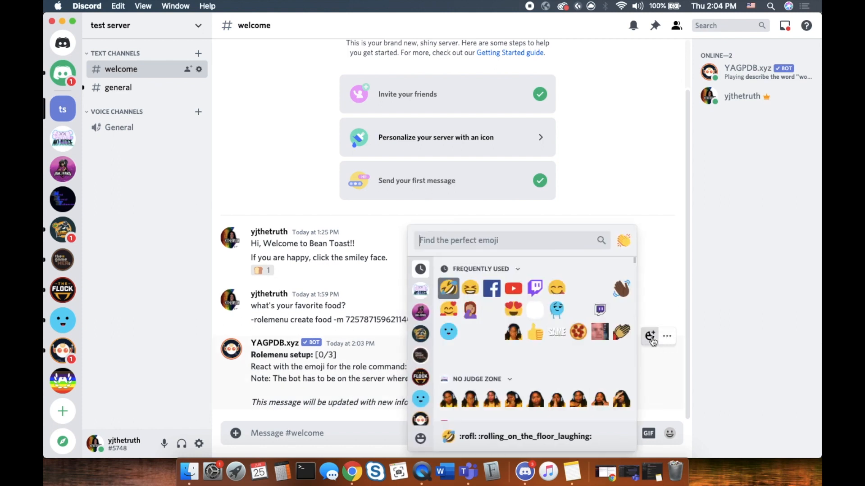
scroll(421, 419, "down", 4)
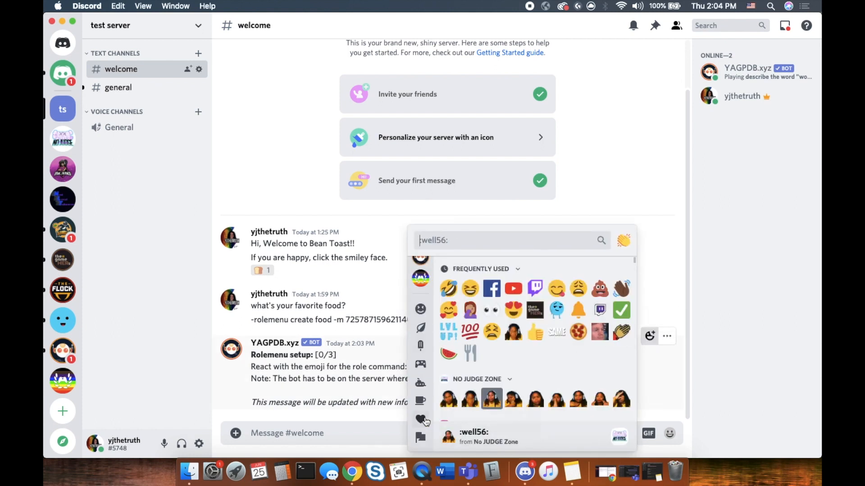
left_click(421, 346)
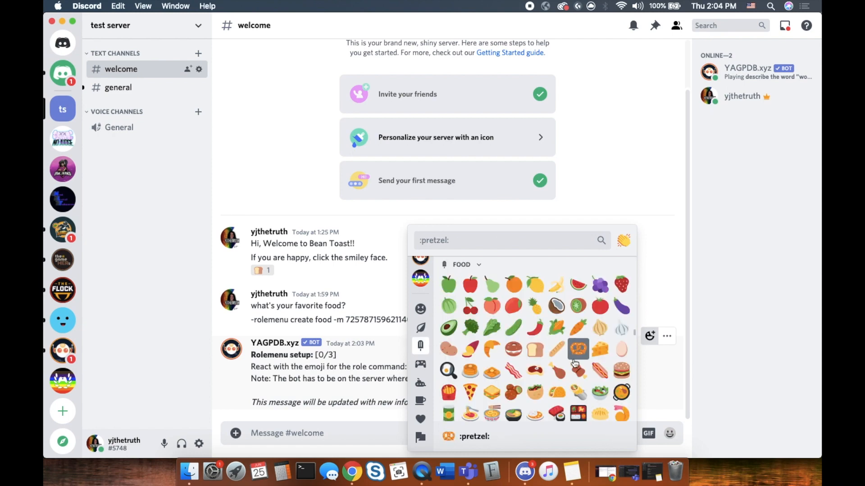
scroll(576, 359, "down", 2)
left_click(561, 332)
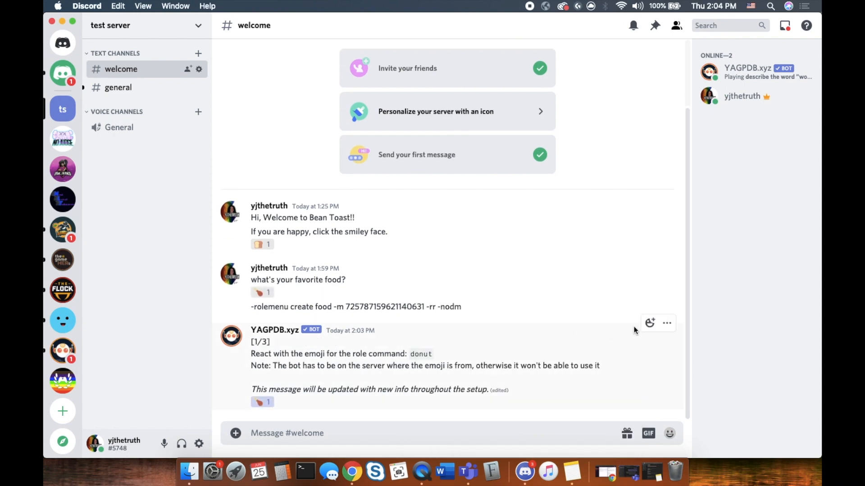
Add the doughnut reaction for donut, then start choosing the pizza reaction
left_click(649, 323)
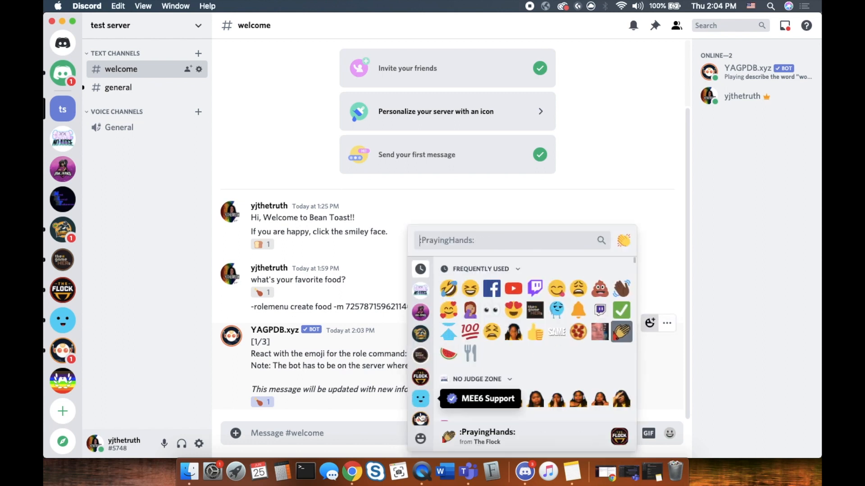
left_click(420, 438)
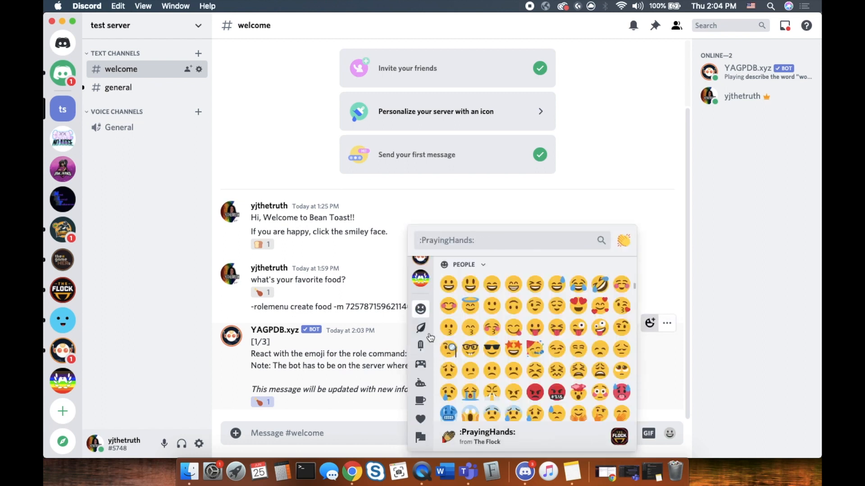
left_click(420, 346)
scroll(584, 381, "down", 2)
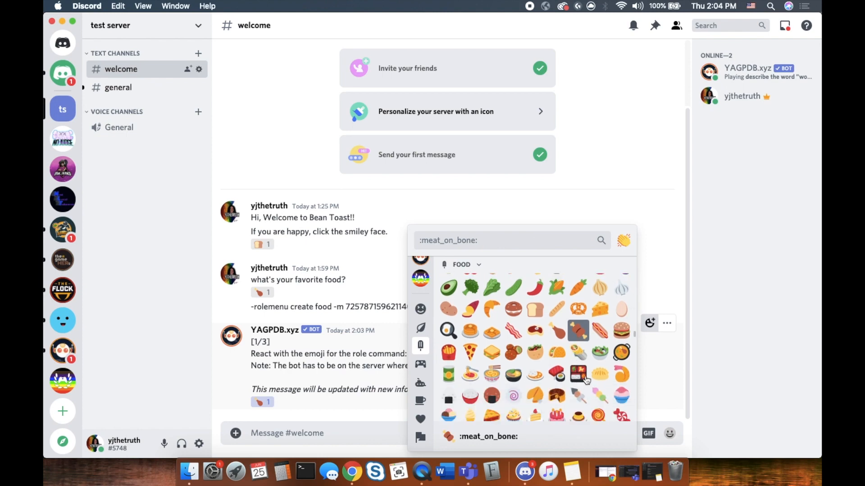
scroll(590, 382, "down", 1)
scroll(591, 382, "down", 3)
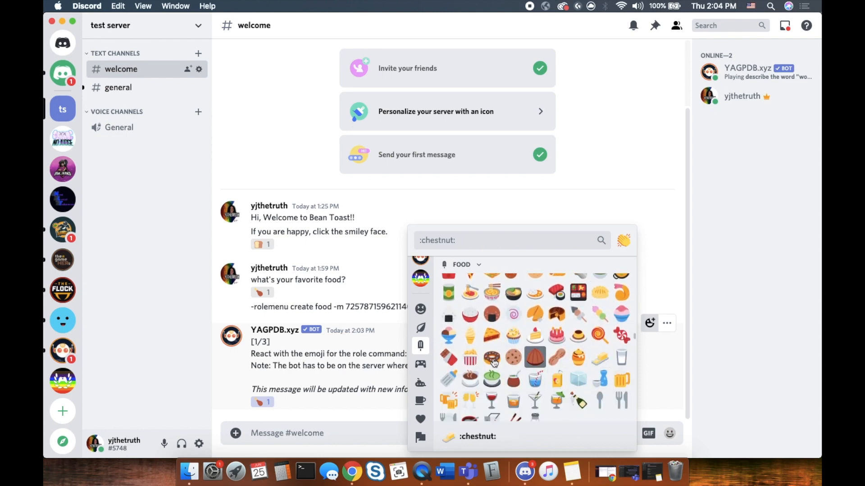
left_click(495, 359)
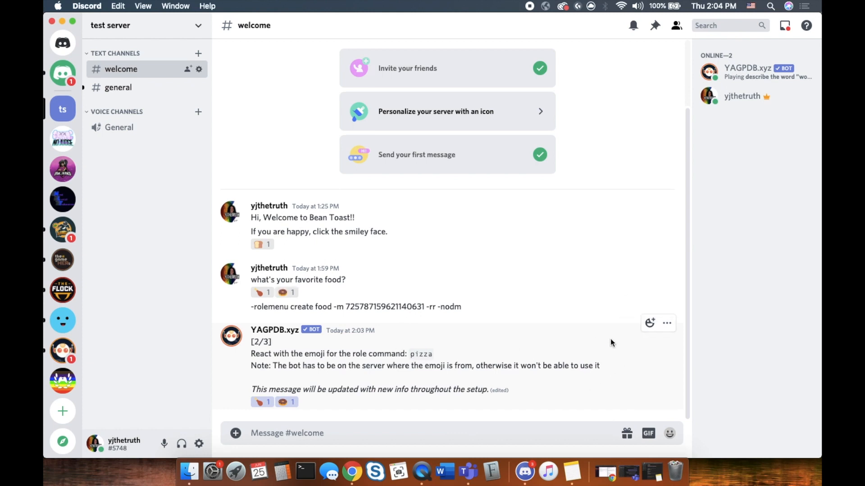
left_click(649, 323)
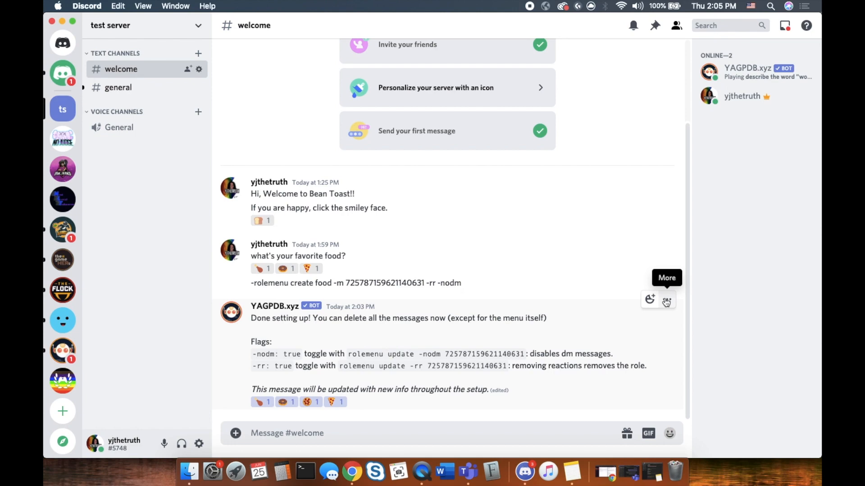
Delete the bot's setup reply and the rolemenu command message
left_click(666, 301)
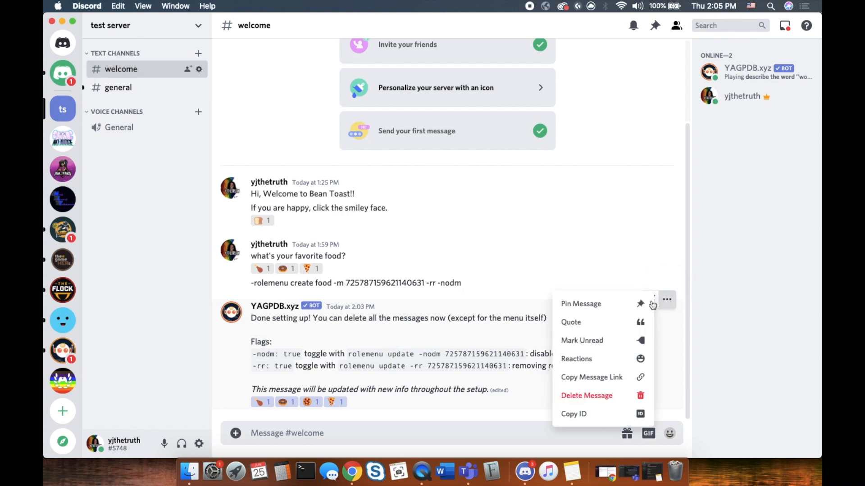
left_click(613, 397)
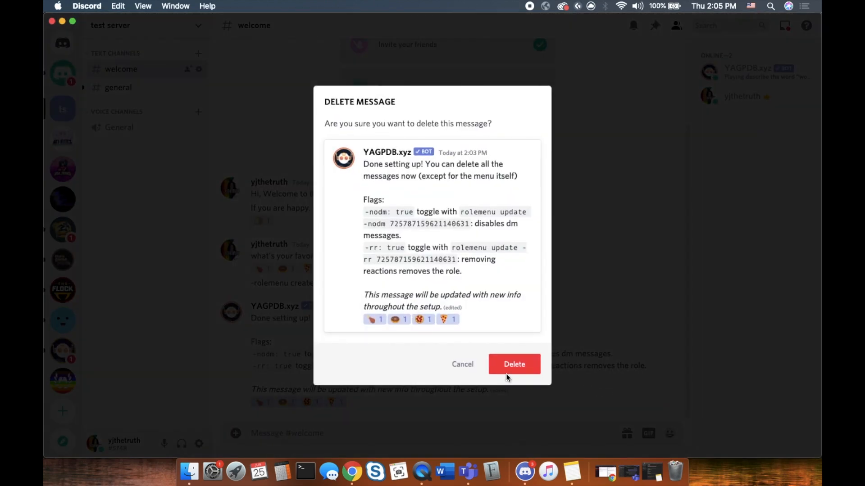
left_click(510, 367)
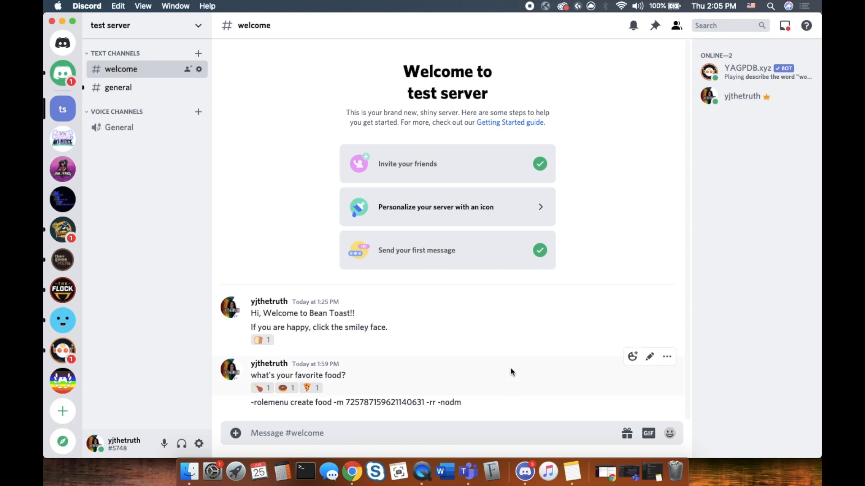
left_click(667, 391)
left_click(601, 420)
left_click(532, 293)
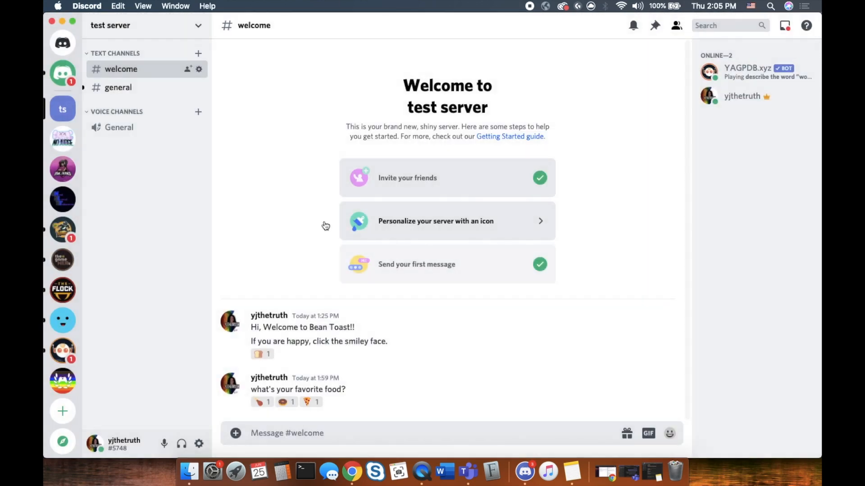
React with the chicken emoji on the favorite-food menu and check the profile's assigned roles
left_click(269, 403)
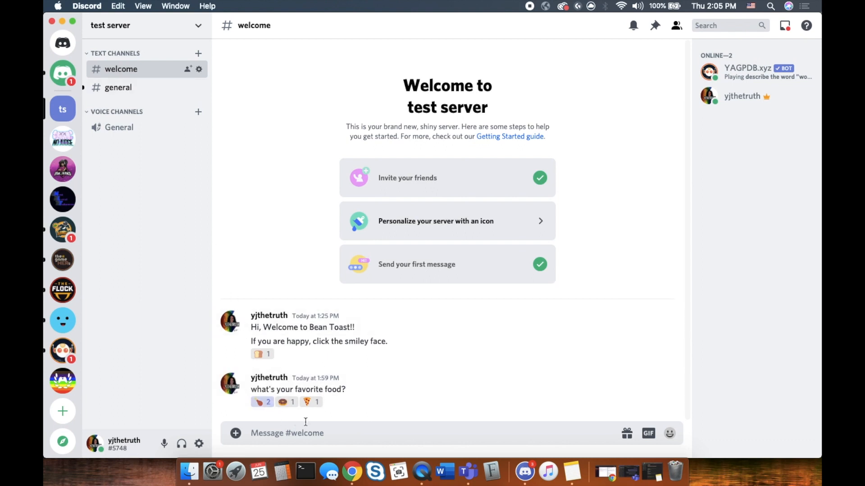
left_click(233, 384)
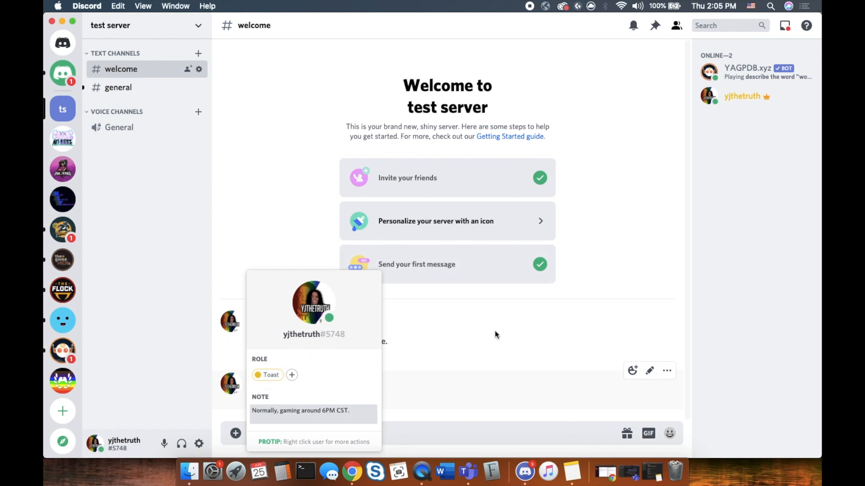
left_click(486, 323)
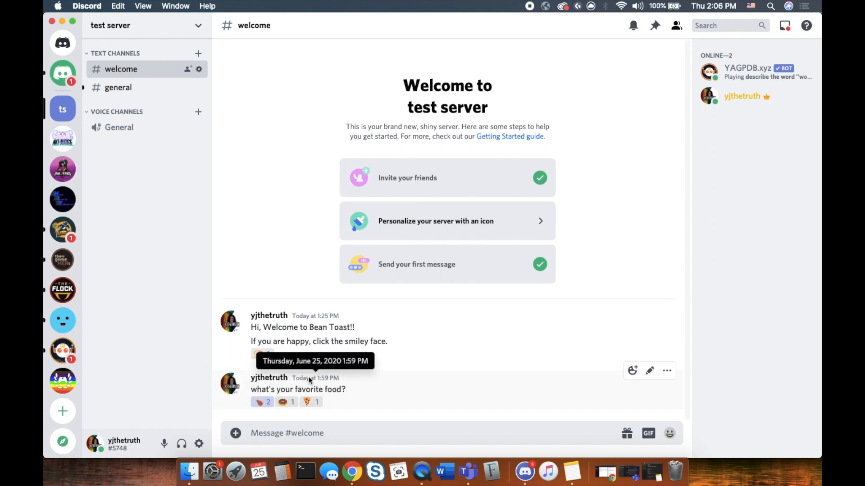
left_click(234, 387)
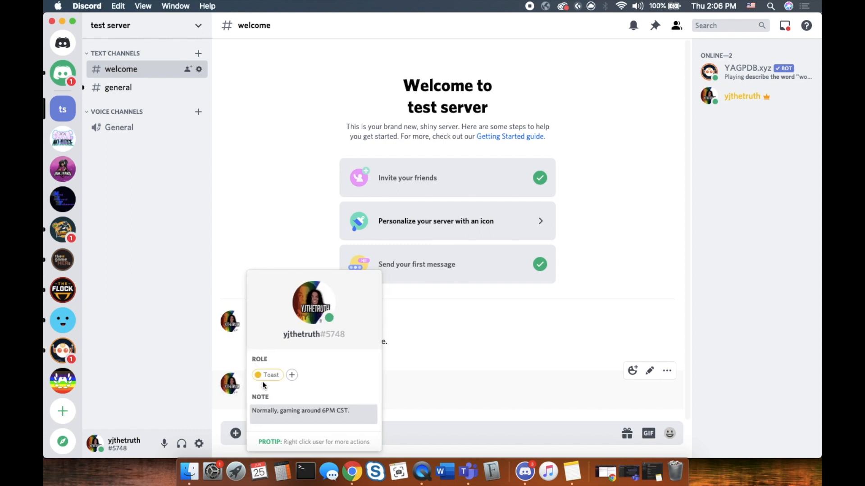
left_click(473, 364)
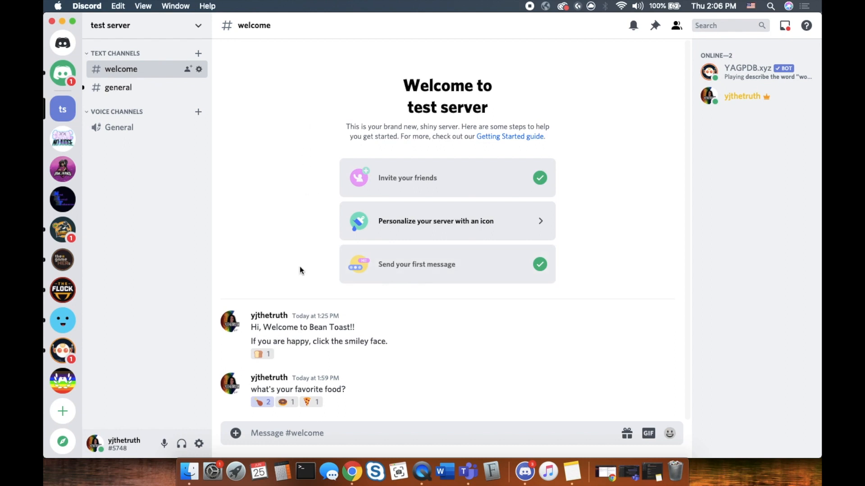
Open #general's permission settings and add the Toast role to them
left_click(140, 88)
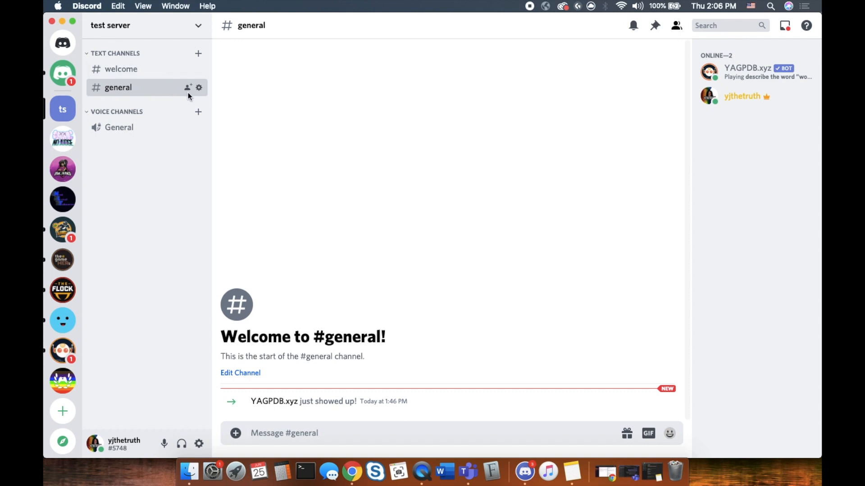
left_click(199, 88)
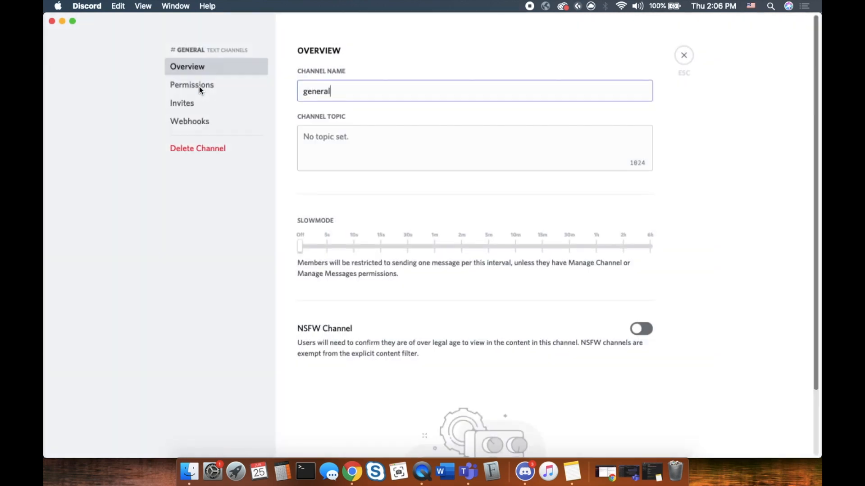
left_click(204, 86)
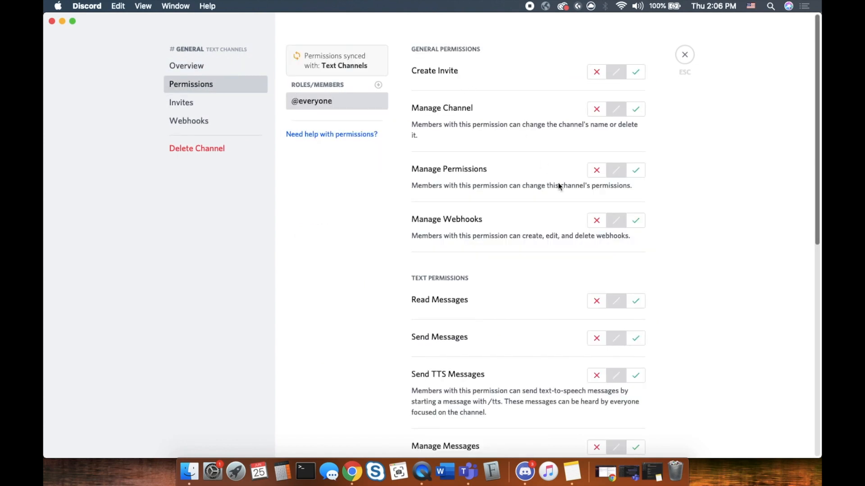
left_click(378, 86)
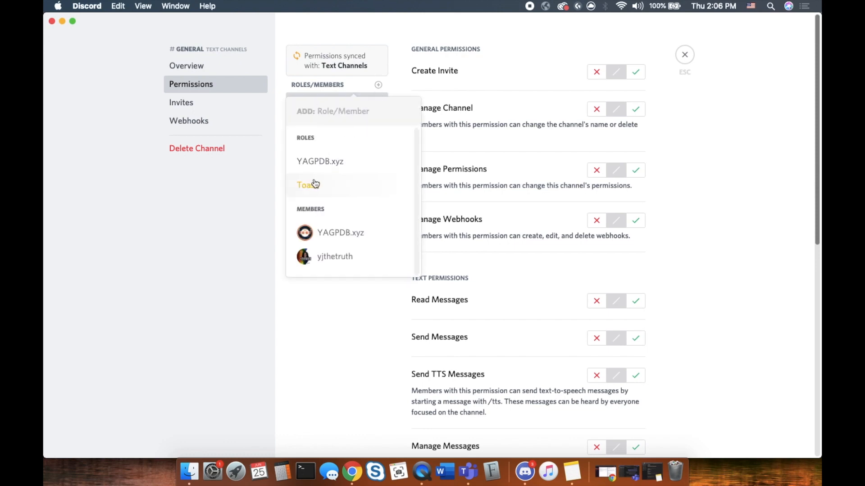
left_click(317, 186)
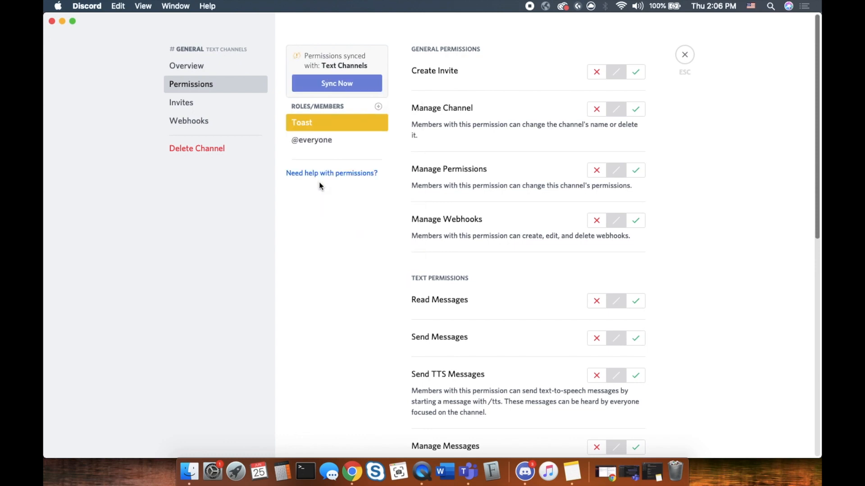
left_click(344, 143)
scroll(624, 298, "down", 5)
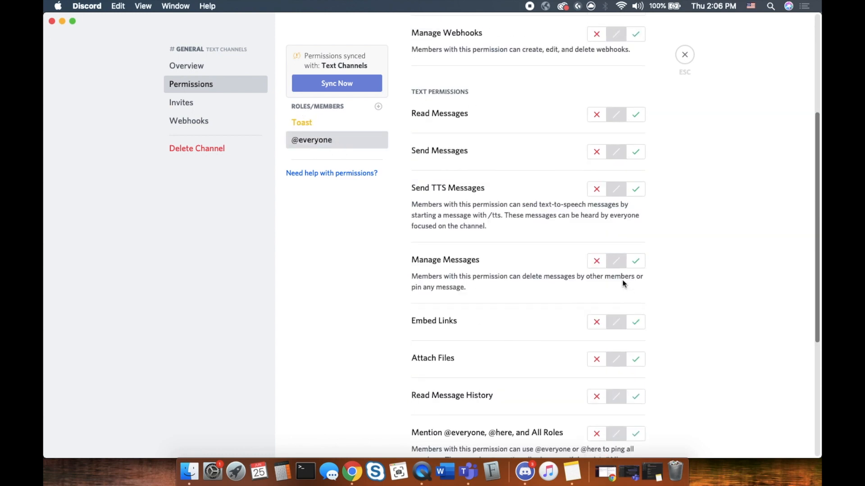
left_click(595, 115)
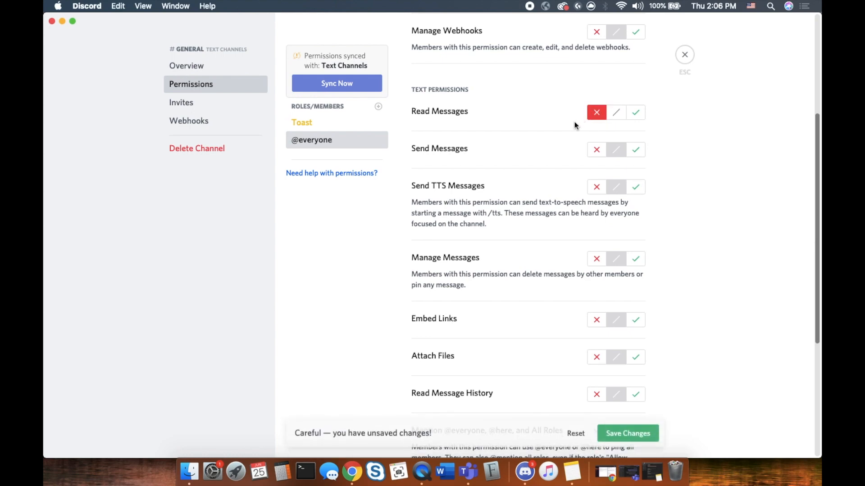
scroll(523, 261, "down", 5)
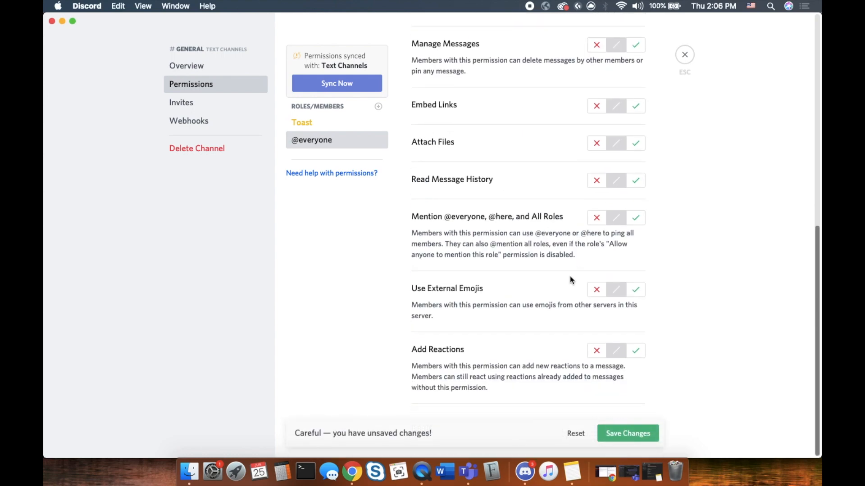
scroll(570, 280, "up", 5)
scroll(571, 277, "down", 2)
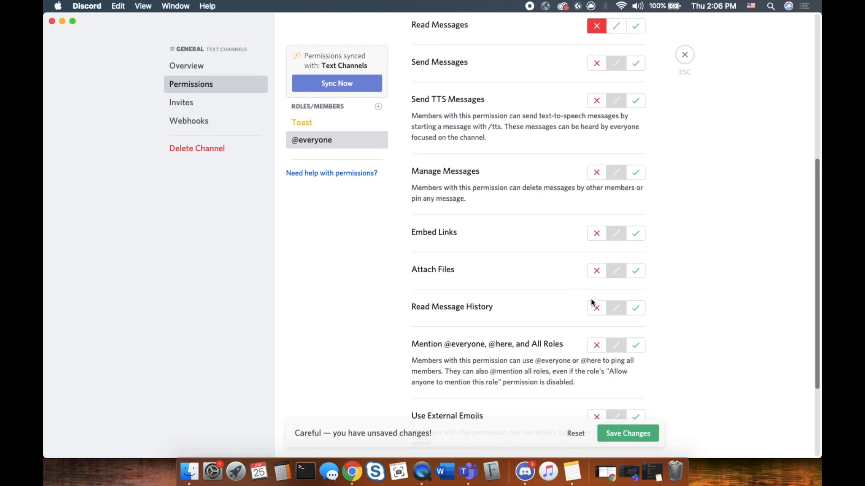
left_click(597, 309)
scroll(558, 292, "up", 5)
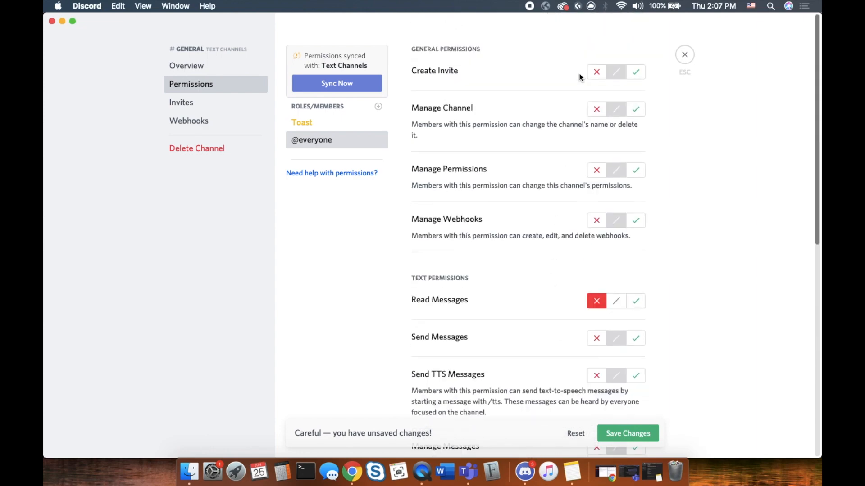
scroll(593, 313, "down", 8)
left_click(627, 435)
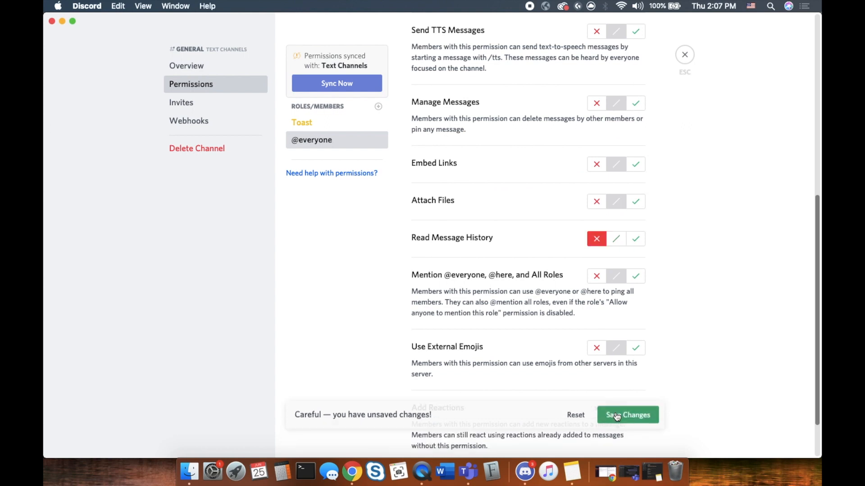
left_click(305, 124)
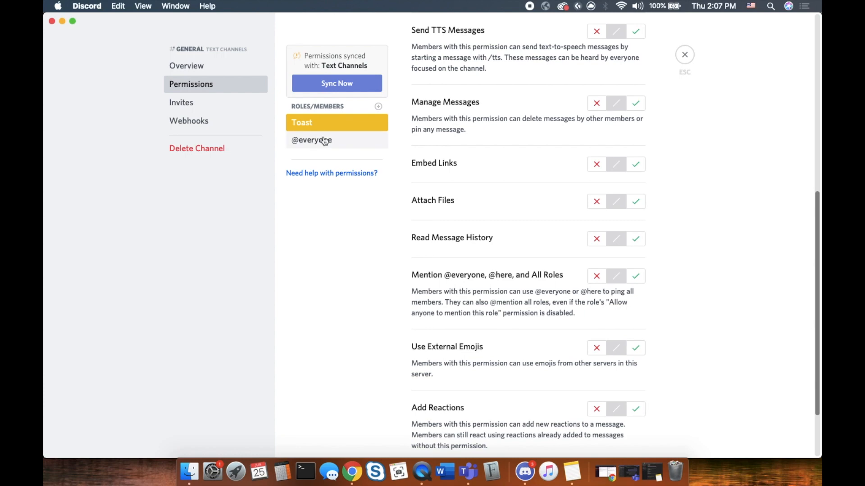
left_click(684, 54)
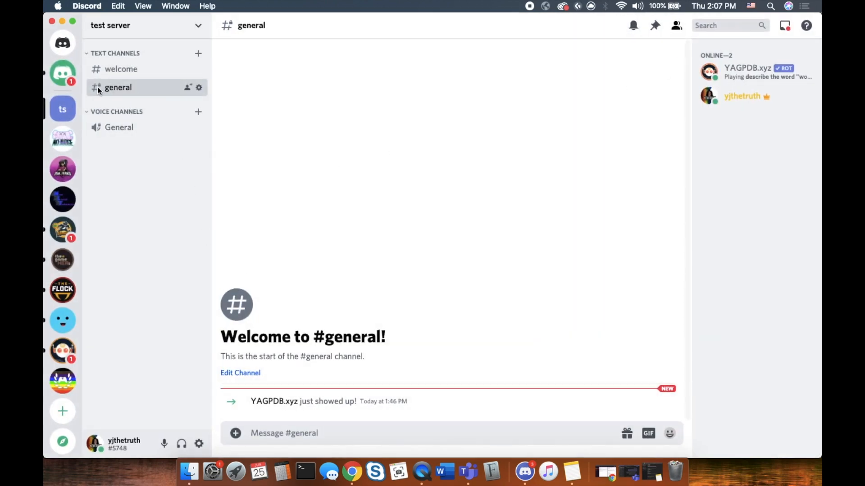
Switch the Mac to #welcome and bring up the Join a server screen on the iPad
left_click(138, 70)
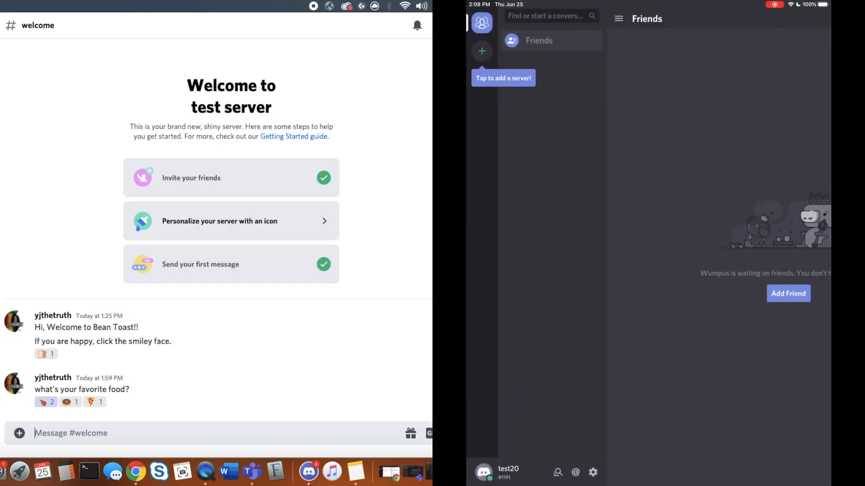
left_click(482, 51)
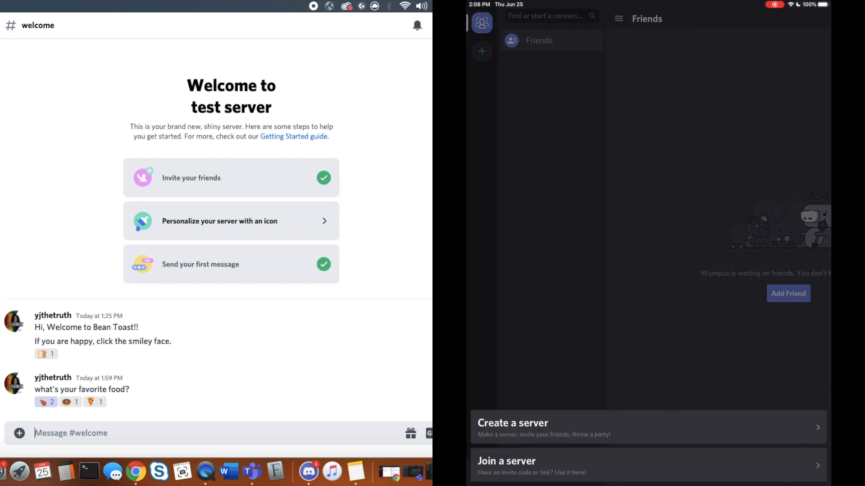
left_click(648, 466)
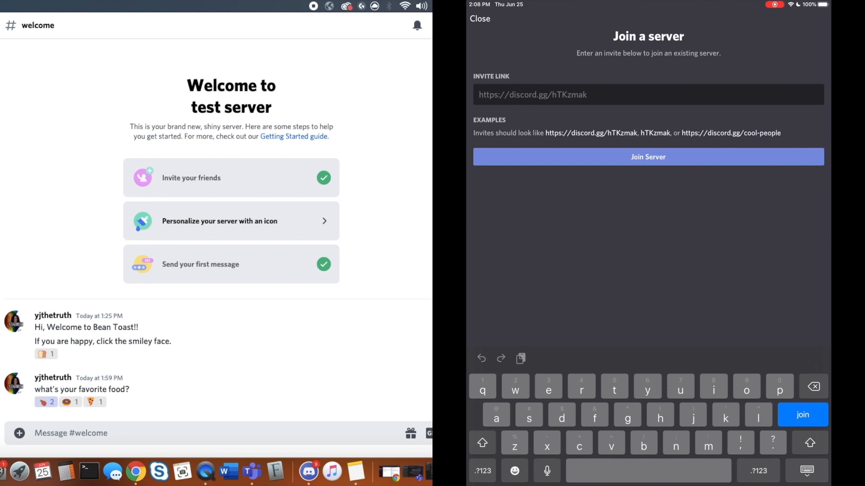
Enter the server's discord.gg invite link from the Mac into the iPad and submit it
left_click(1, 124)
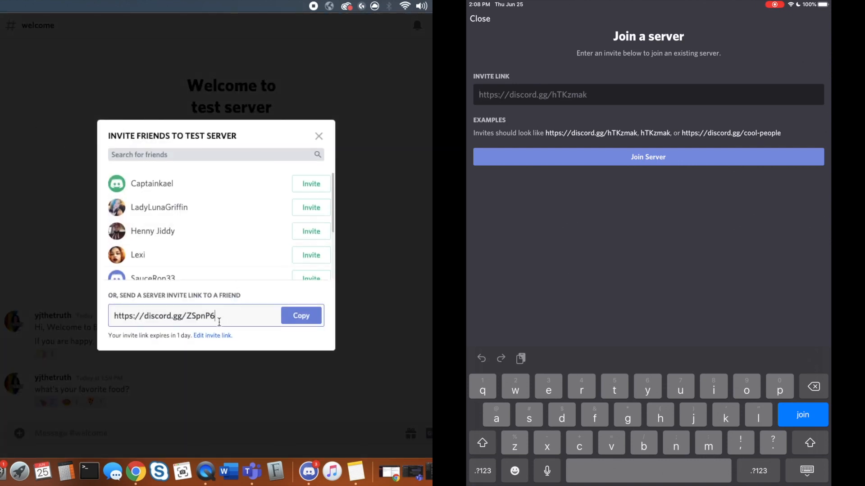
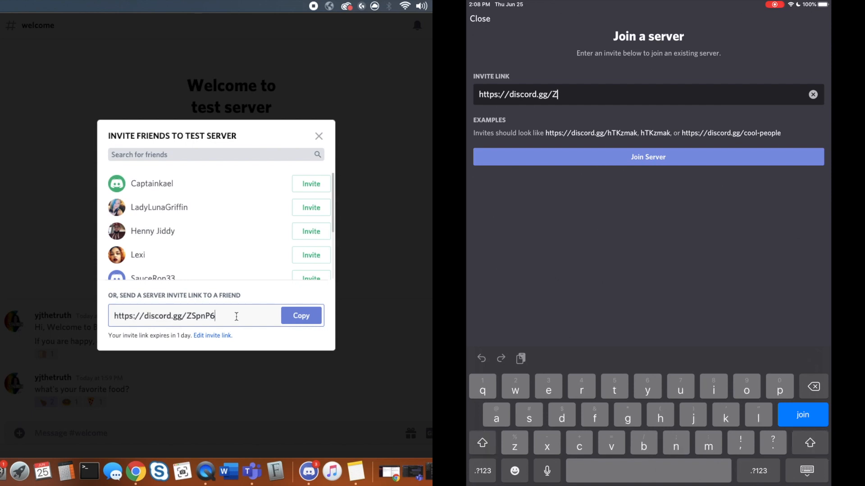
key("shift")
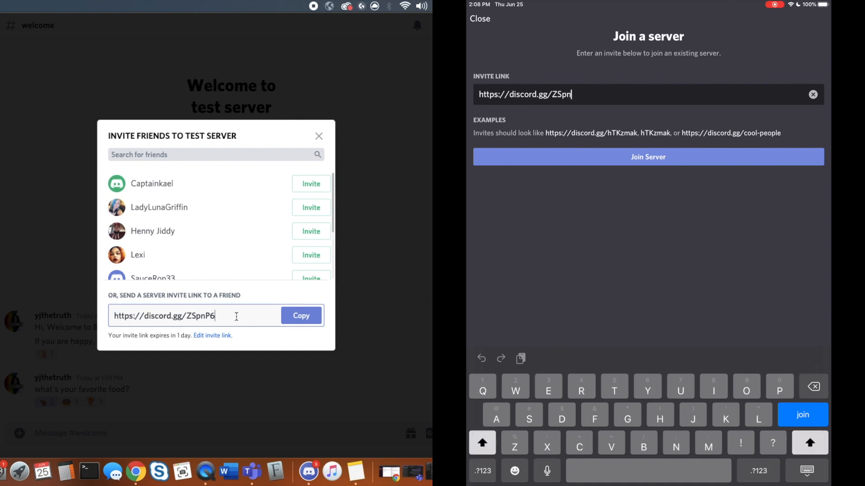
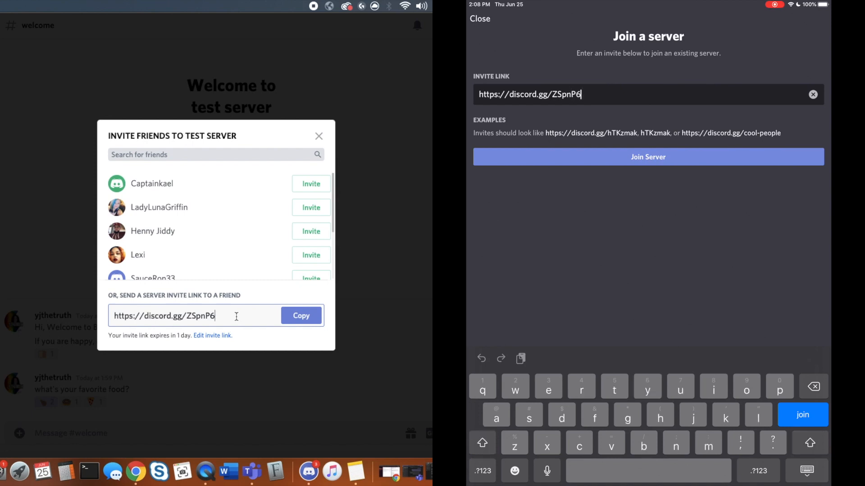
key("Return")
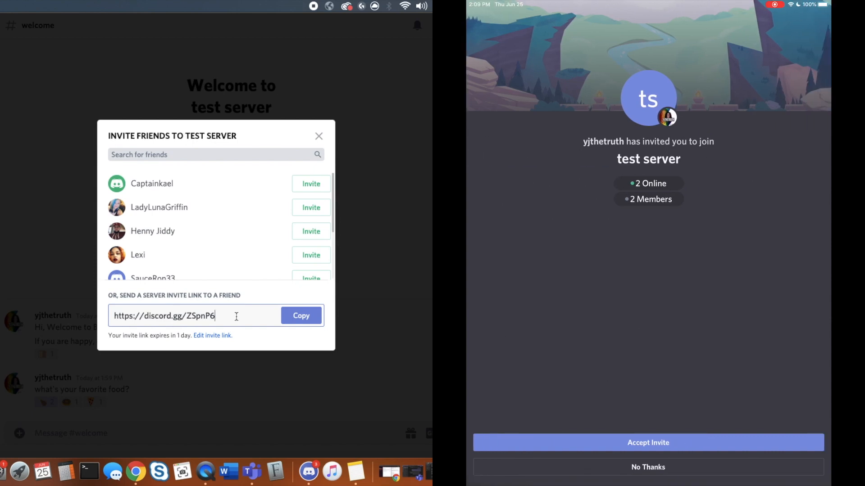
Accept the test server invitation on the iPad and dismiss the channels introduction
left_click(648, 443)
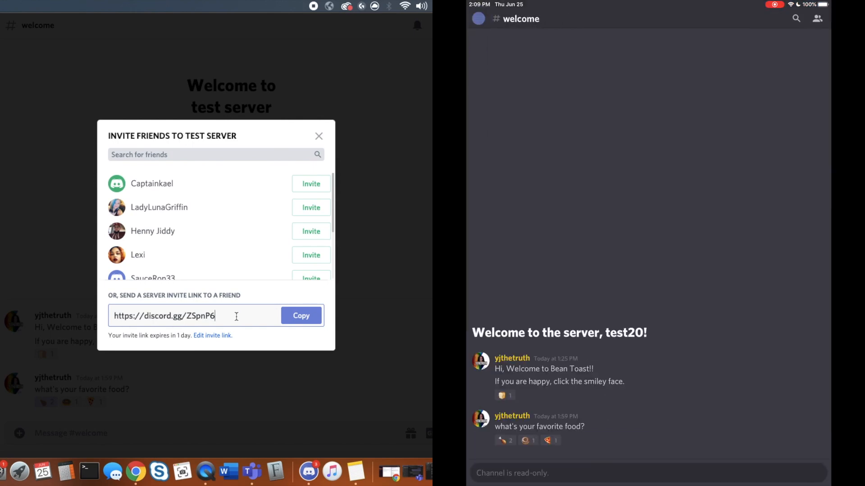
left_click(479, 18)
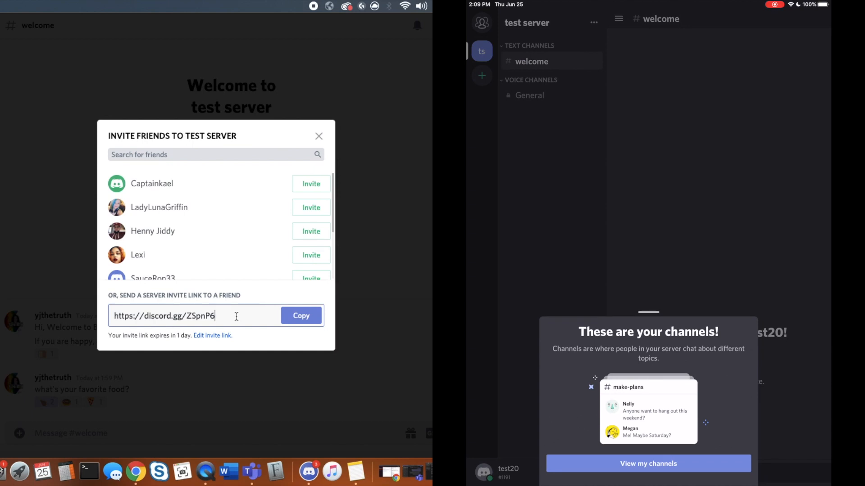
left_click(649, 464)
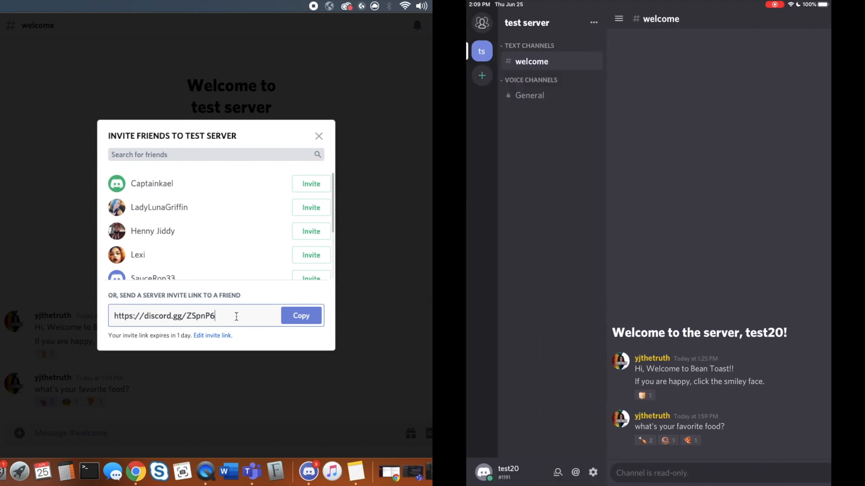
left_click(531, 61)
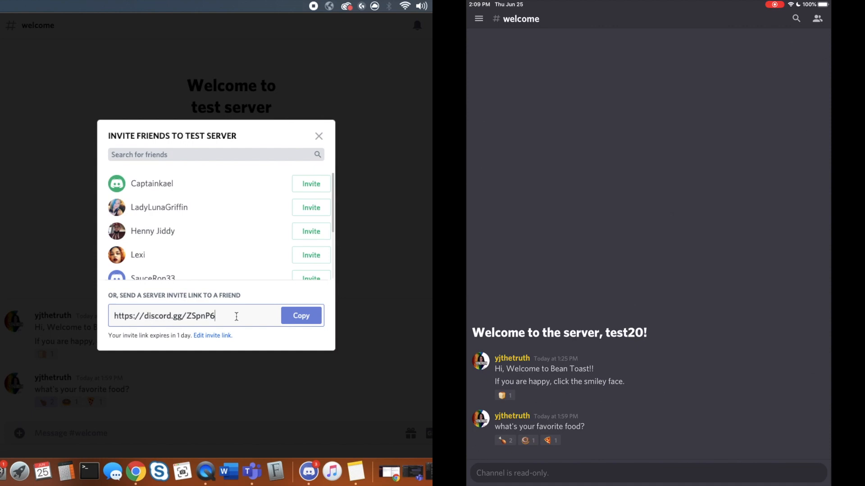
Add a bread reaction to the welcome message, then open the General voice channel
left_click(505, 396)
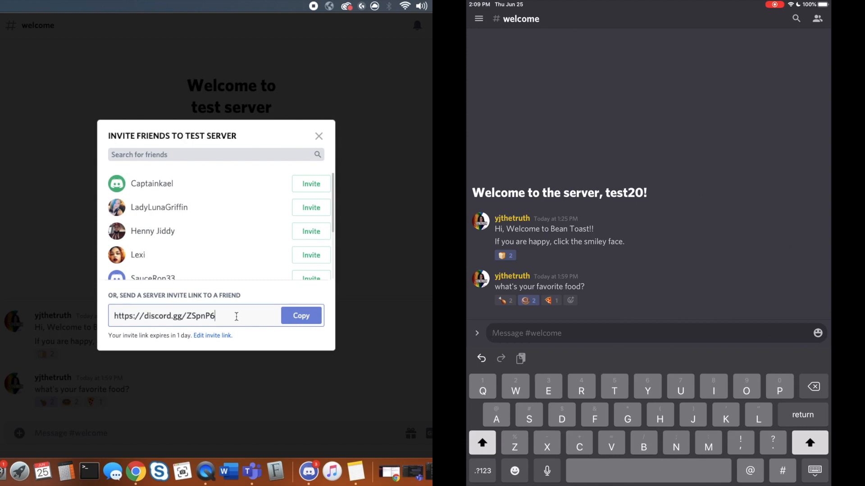
left_click(479, 18)
left_click(530, 95)
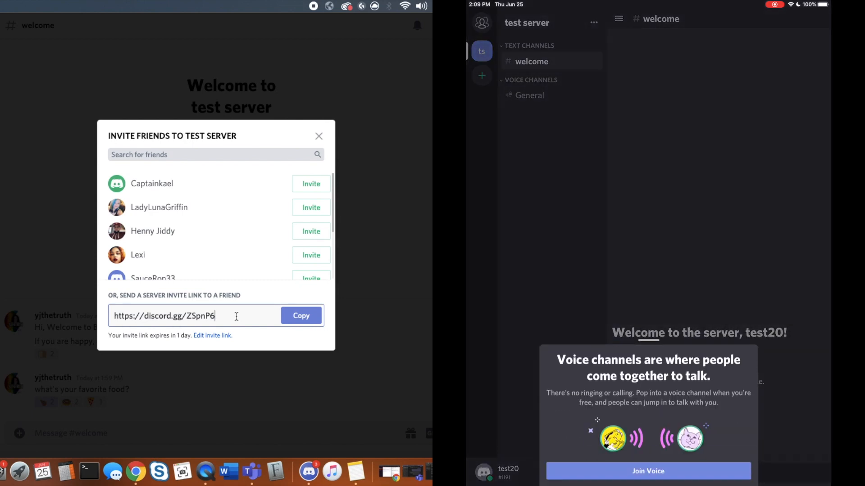
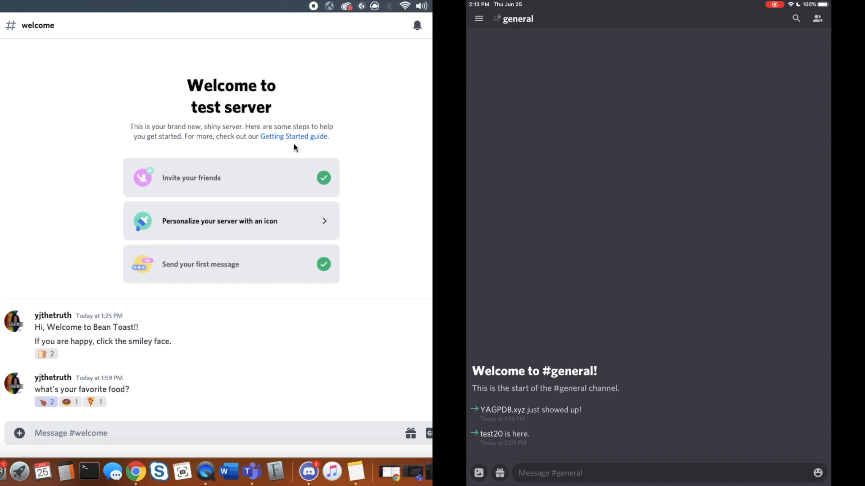
Move from #welcome to the #general channel with Alt+Down and open its settings
type("z")
key("alt+Down")
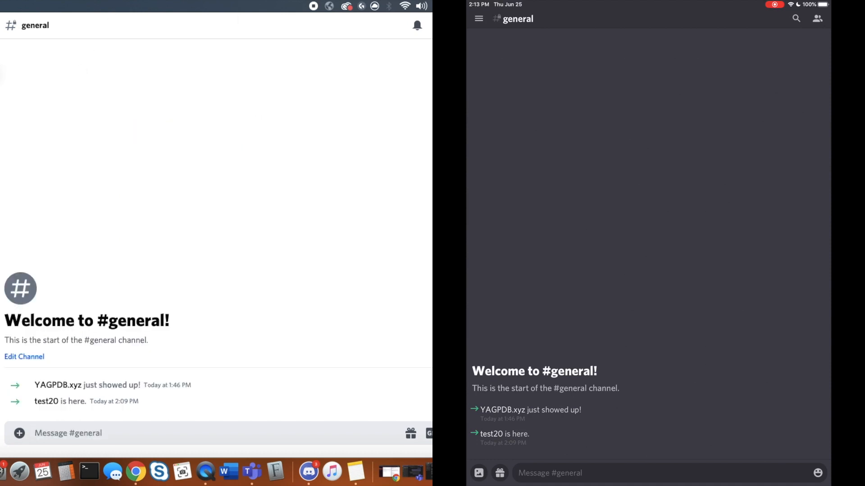
left_click(0, 85)
Open #general's permission overrides and scroll through the Toast role's channel permissions
left_click(0, 86)
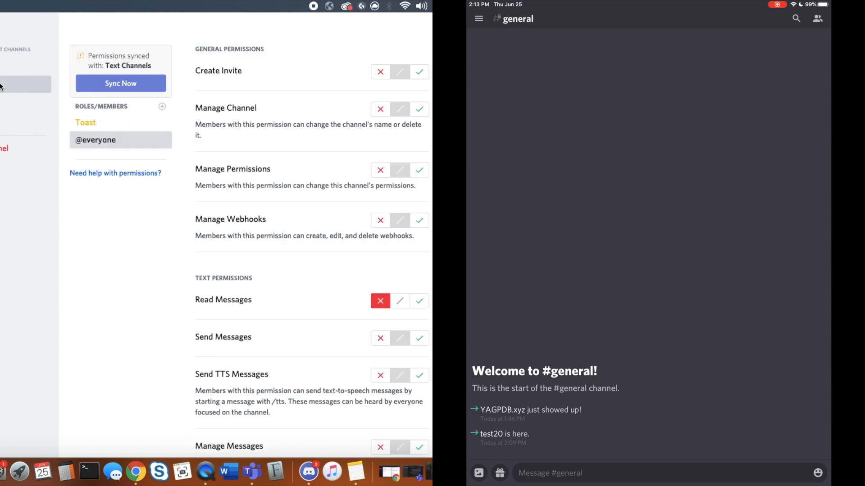
left_click(120, 128)
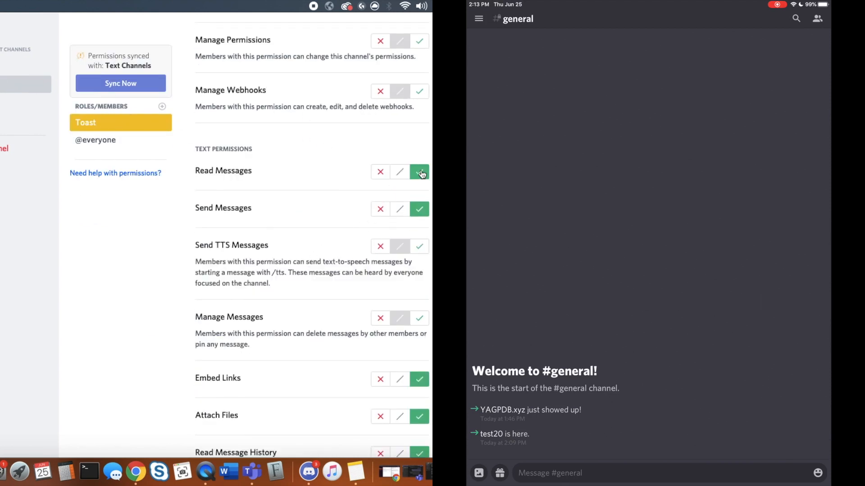
scroll(410, 284, "down", 3)
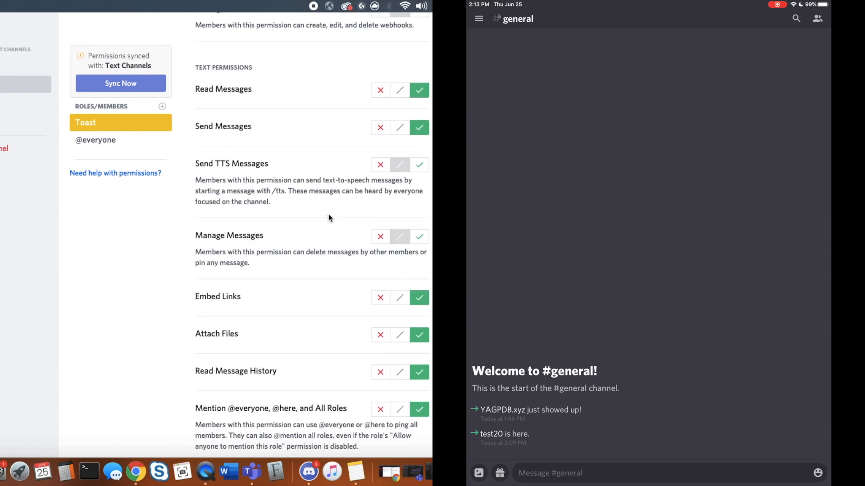
scroll(329, 215, "down", 4)
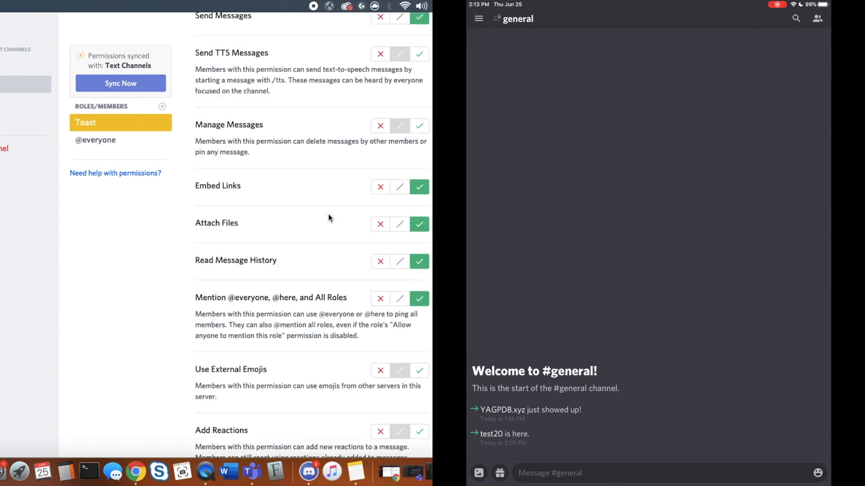
scroll(329, 215, "down", 1)
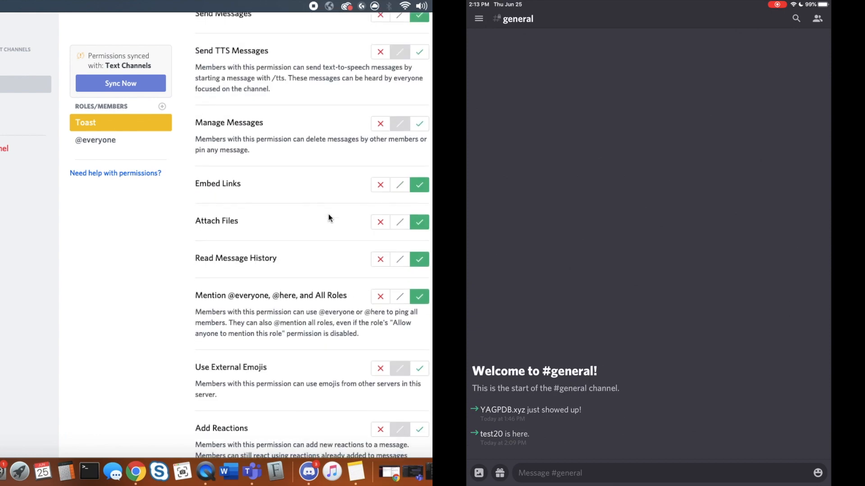
scroll(329, 218, "down", 3)
scroll(328, 215, "up", 14)
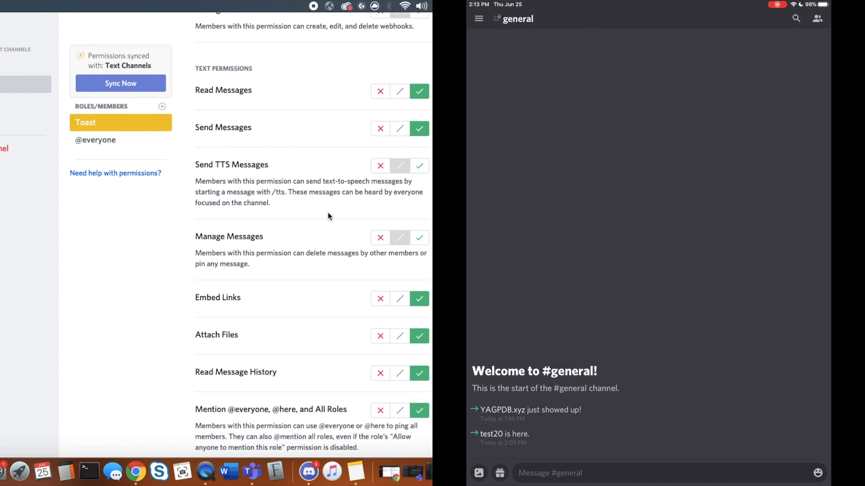
scroll(338, 219, "down", 3)
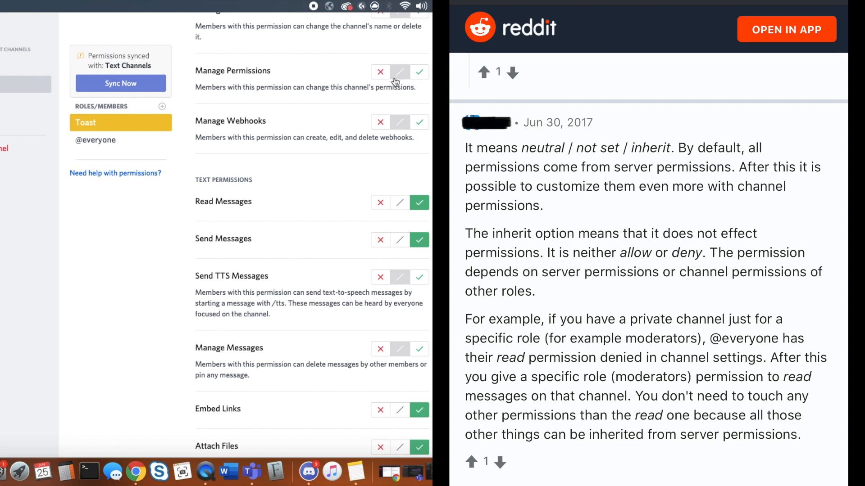
Check the Toast role's server-wide permissions under Server Settings > Roles
scroll(367, 145, "up", 3)
key("Escape")
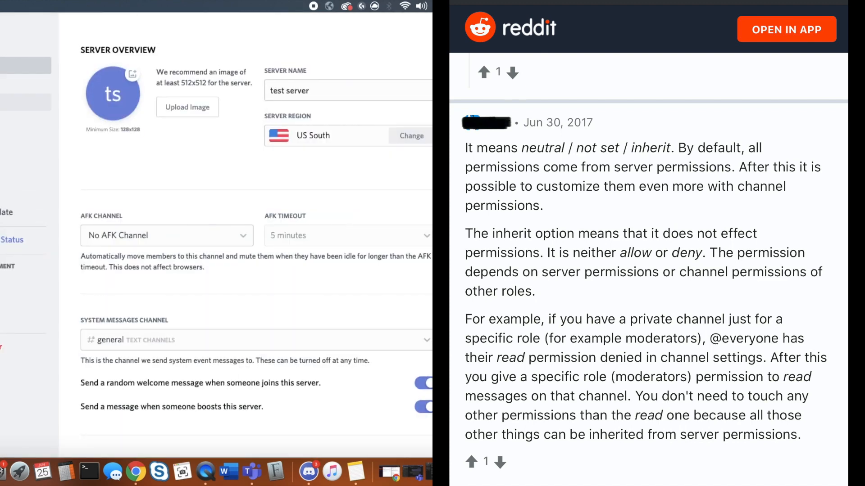
left_click(41, 84)
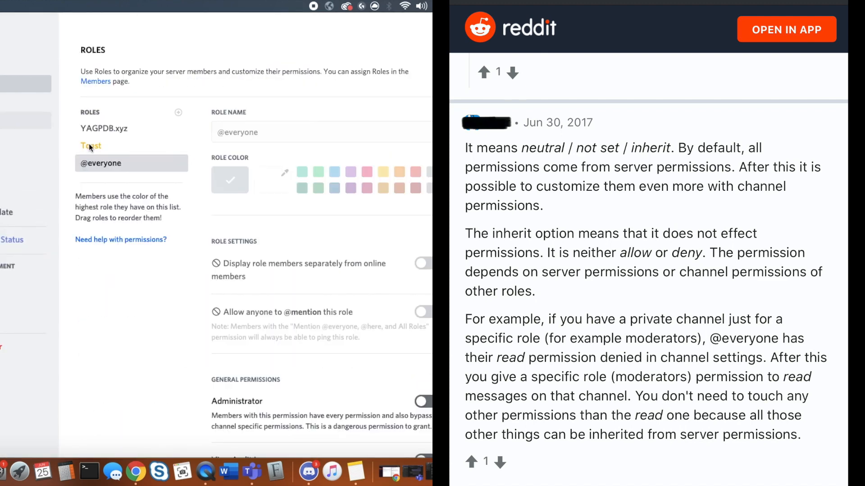
left_click(127, 152)
scroll(127, 152, "down", 15)
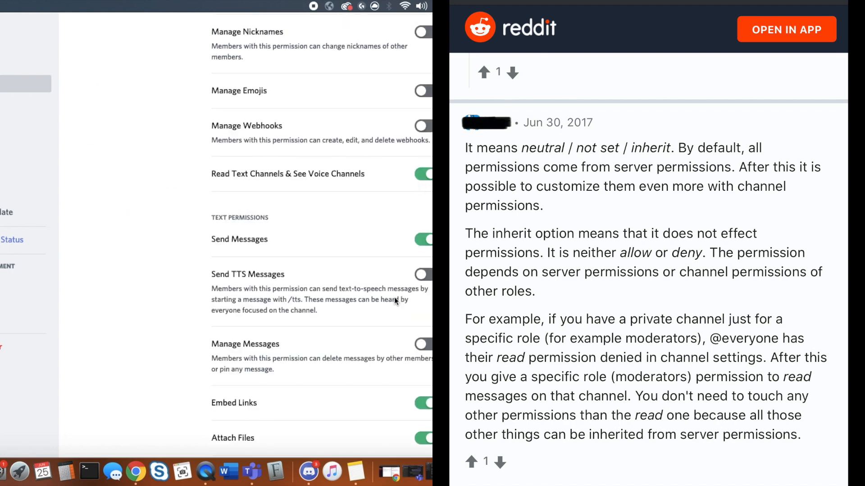
scroll(394, 297, "down", 7)
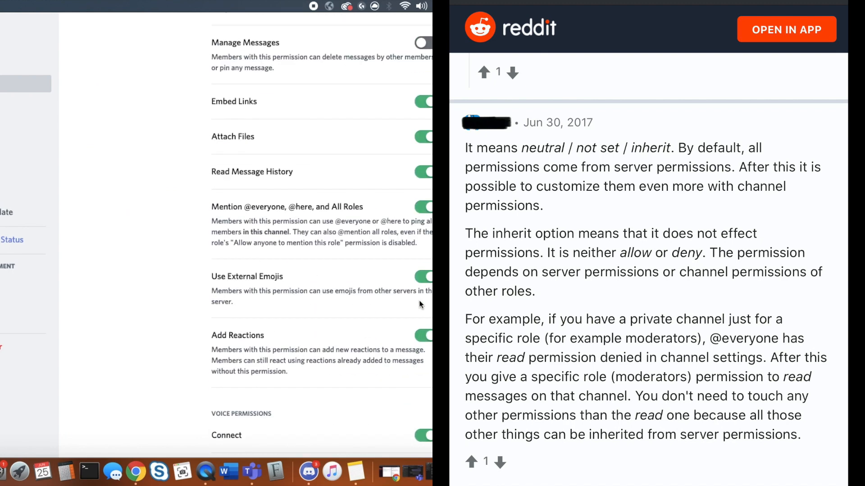
scroll(406, 356, "down", 5)
scroll(401, 352, "down", 5)
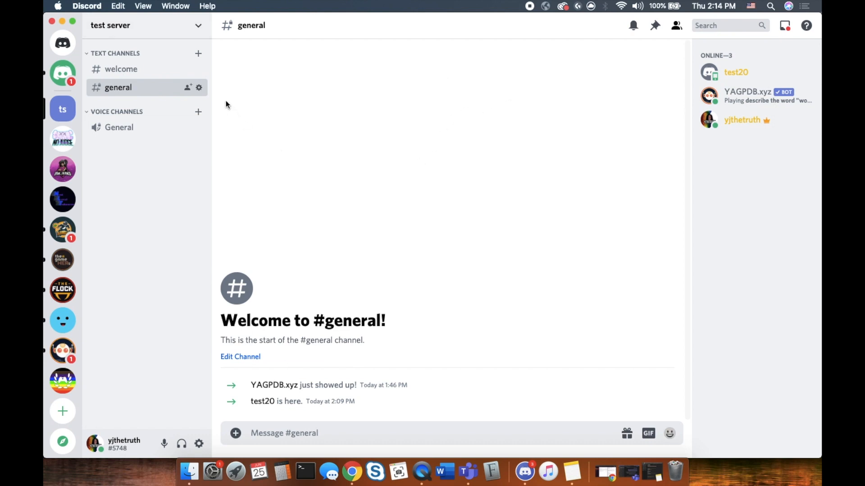
Delete the stray 'z' draft in #welcome and open the bot-setup notes in Notes
left_click(140, 71)
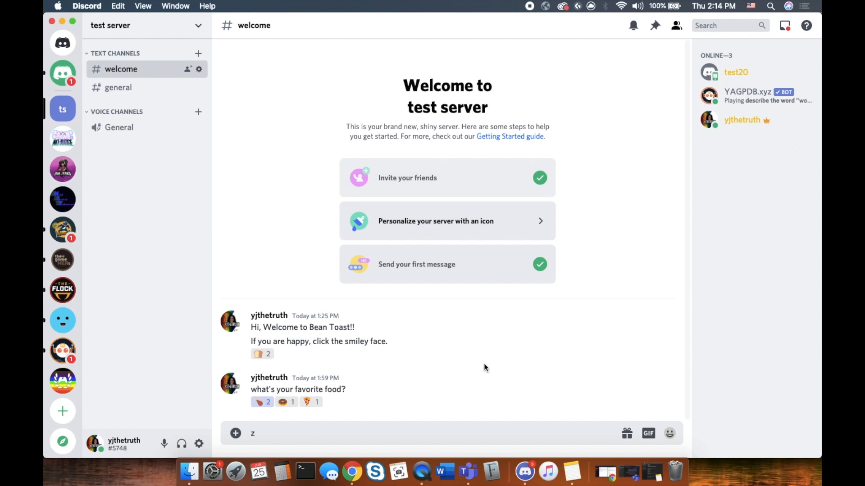
key("BackSpace")
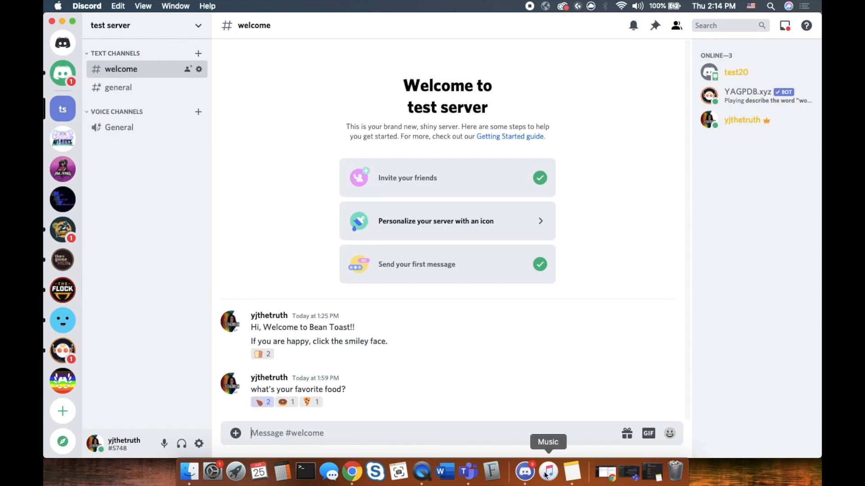
left_click(572, 473)
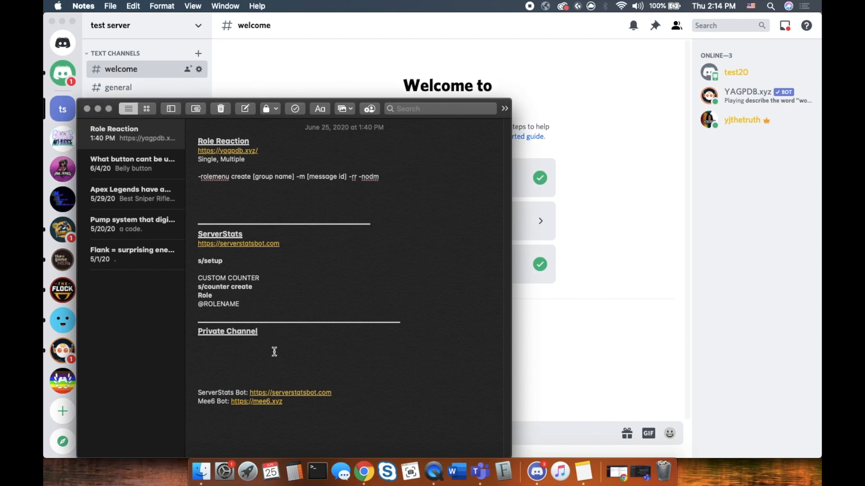
Copy the serverstatsbot.com link from Notes, minimise Notes and switch to Chrome
left_click_drag(289, 243, 197, 243)
right_click(205, 244)
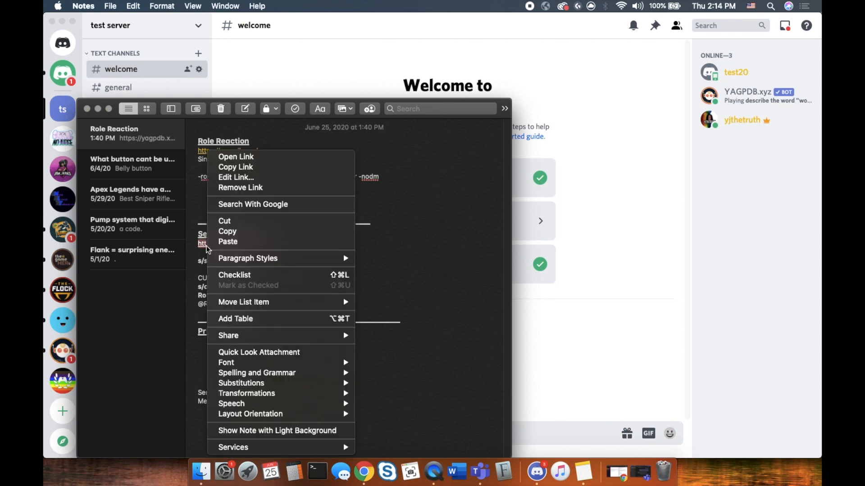
left_click(246, 234)
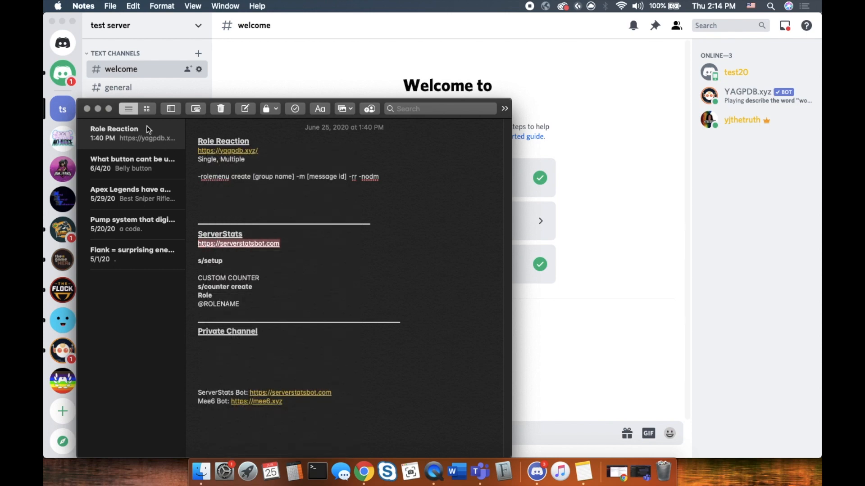
left_click(97, 109)
left_click(356, 475)
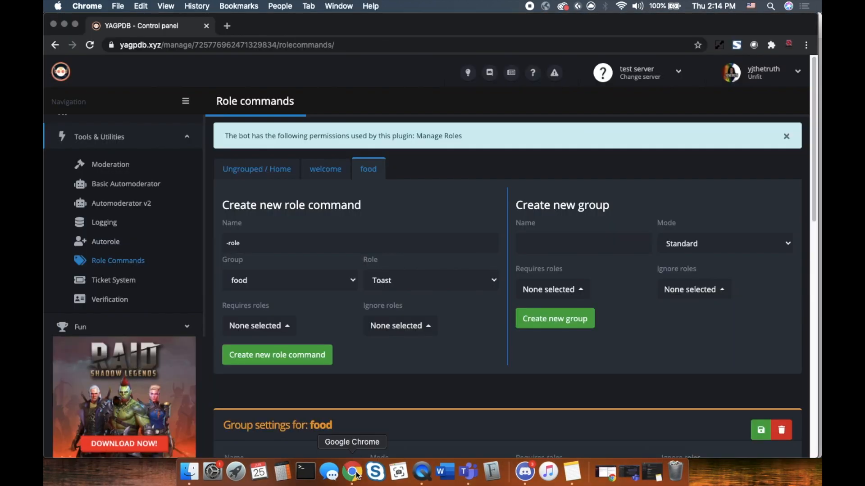
Load the copied serverstatsbot.com link in a new tab and start adding the bot
left_click(230, 27)
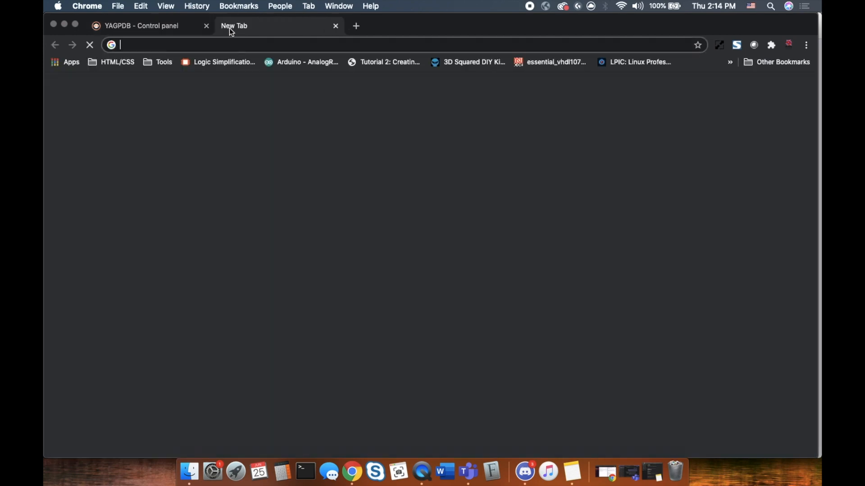
key("super+v")
key("Return")
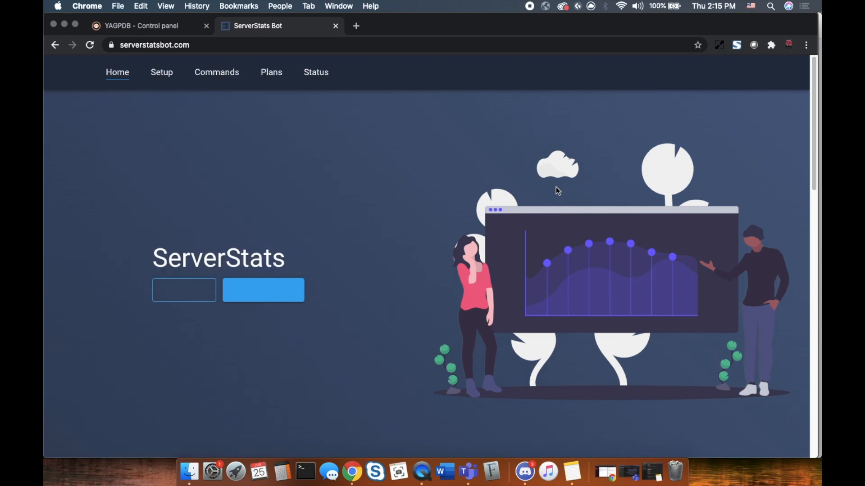
left_click(265, 305)
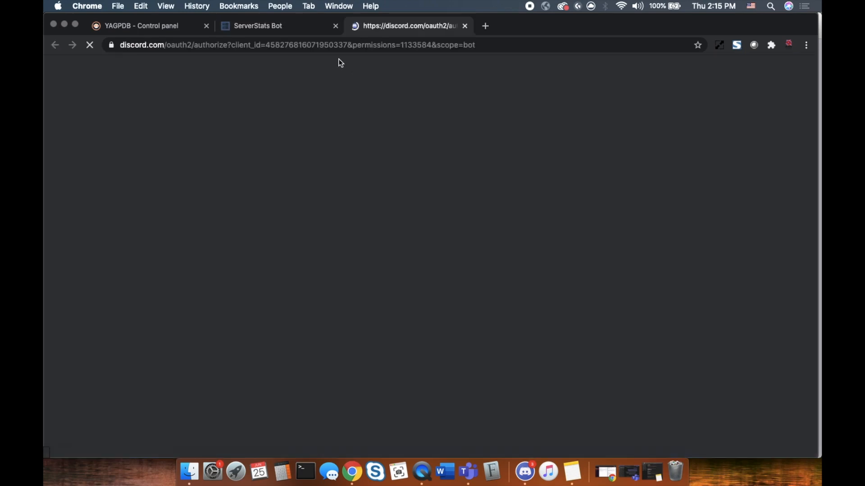
left_click(289, 25)
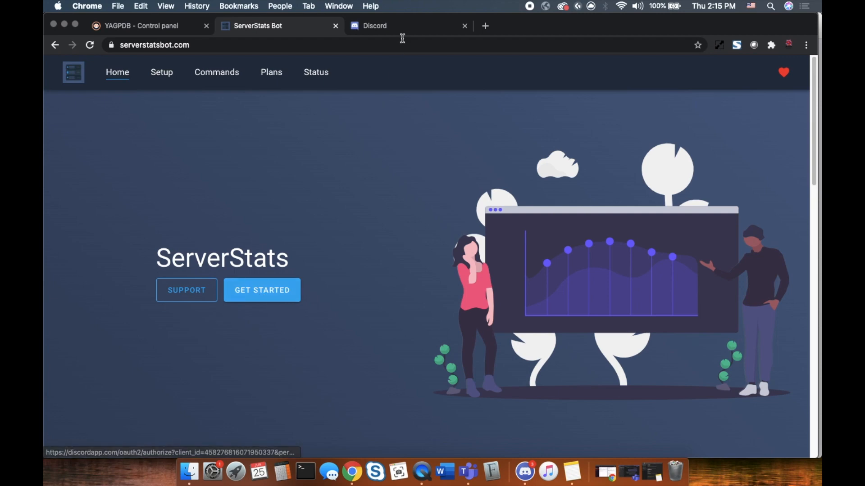
left_click(395, 25)
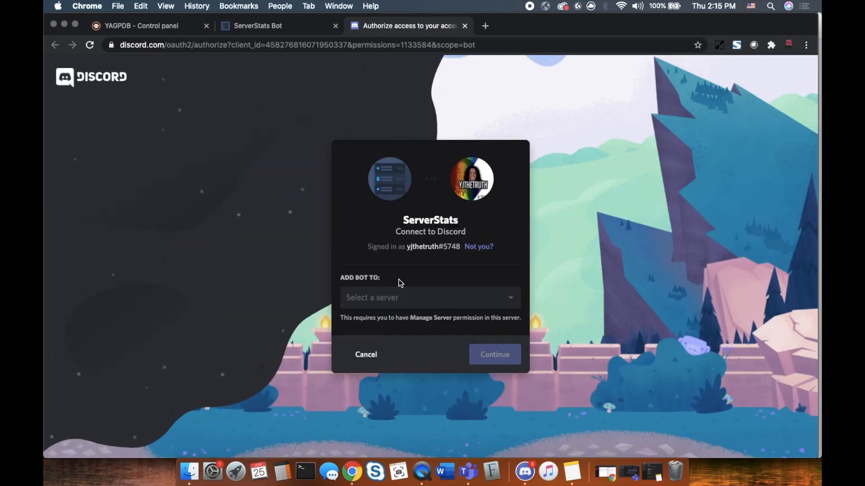
Authorize ServerStats for 'test server' with its listed permissions and pass the captcha
left_click(508, 298)
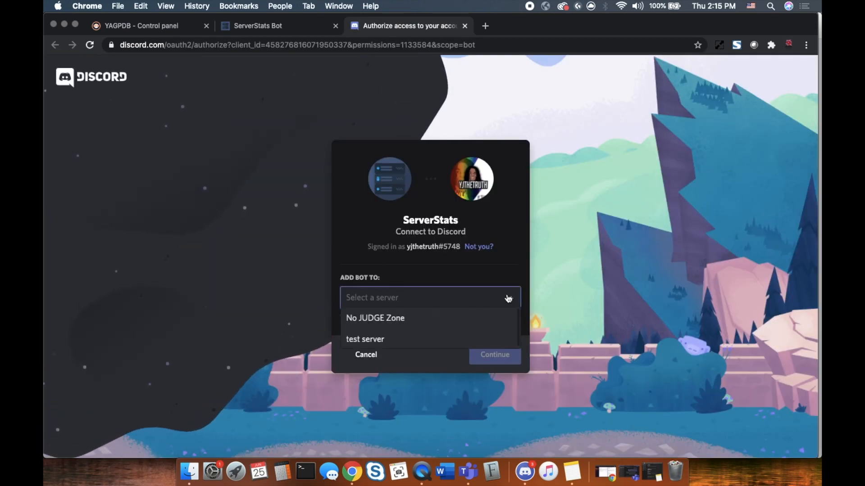
left_click(401, 339)
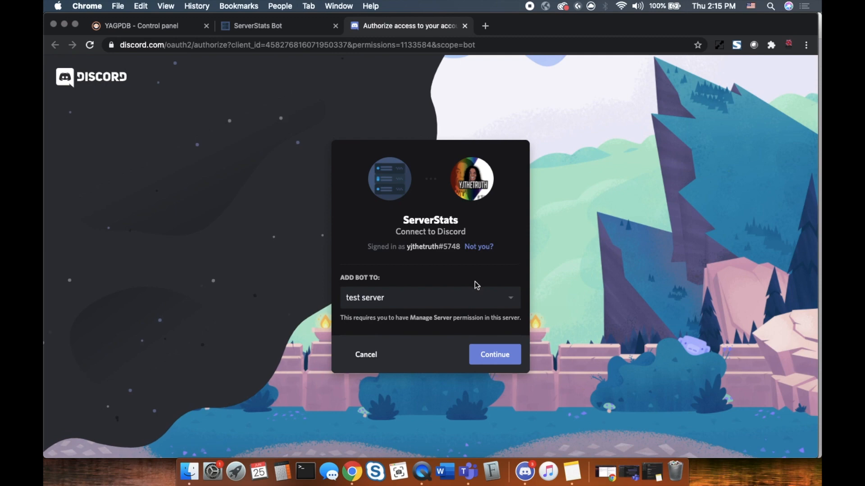
left_click(510, 299)
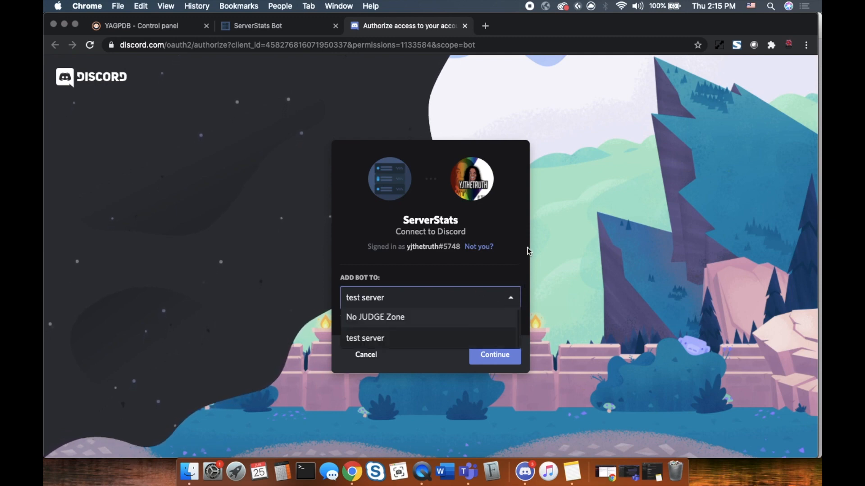
left_click(512, 299)
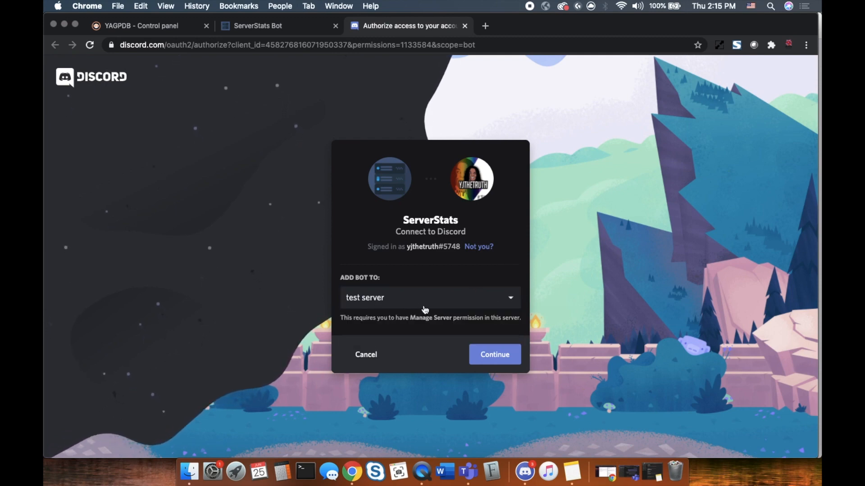
left_click(497, 356)
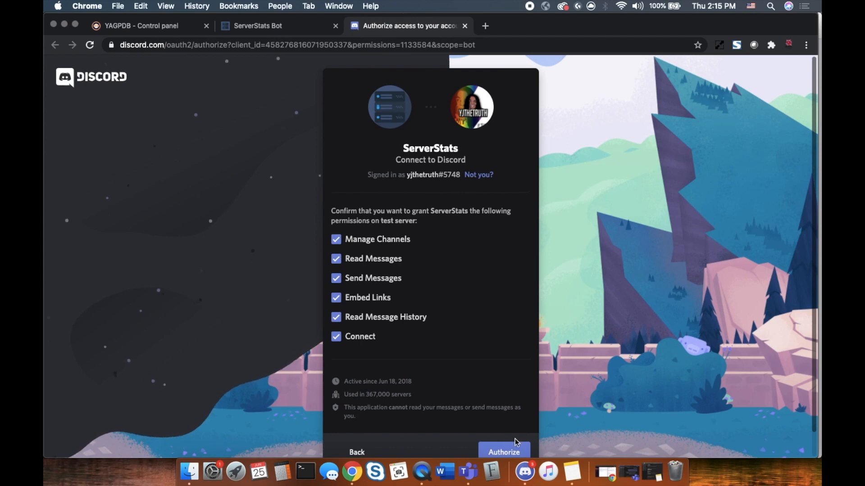
left_click(506, 453)
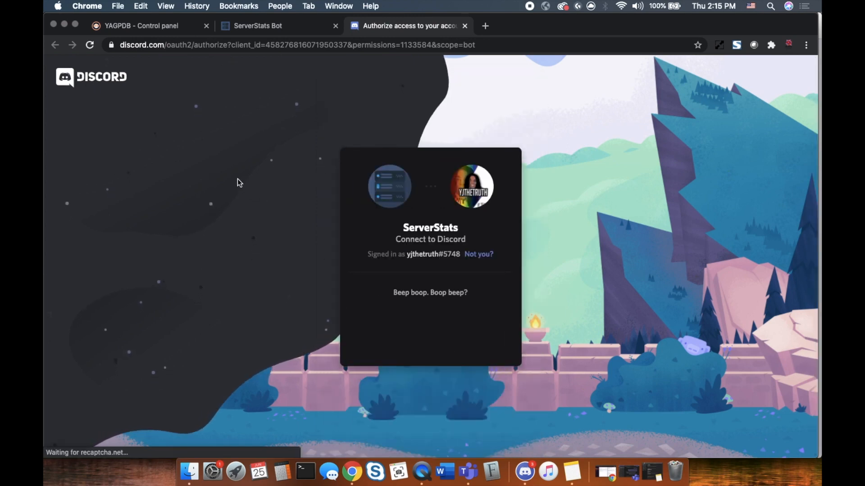
left_click(363, 329)
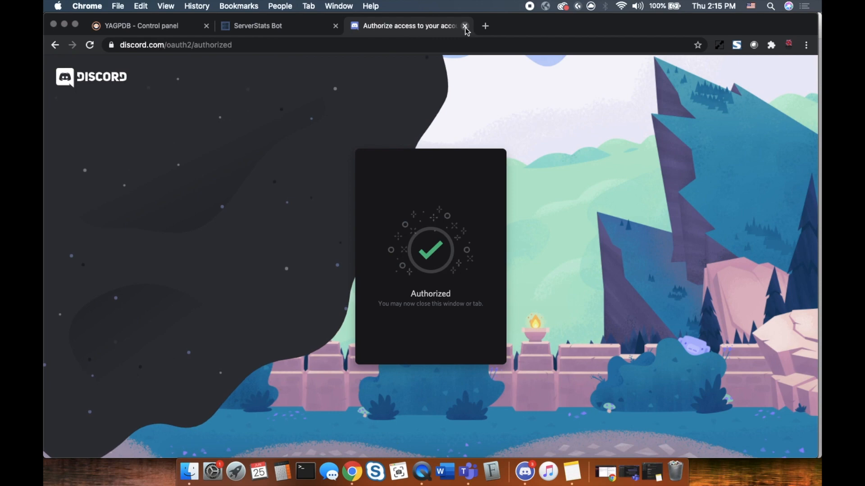
Close the ServerStats tabs and view the bot's join message in Discord's #general
left_click(465, 26)
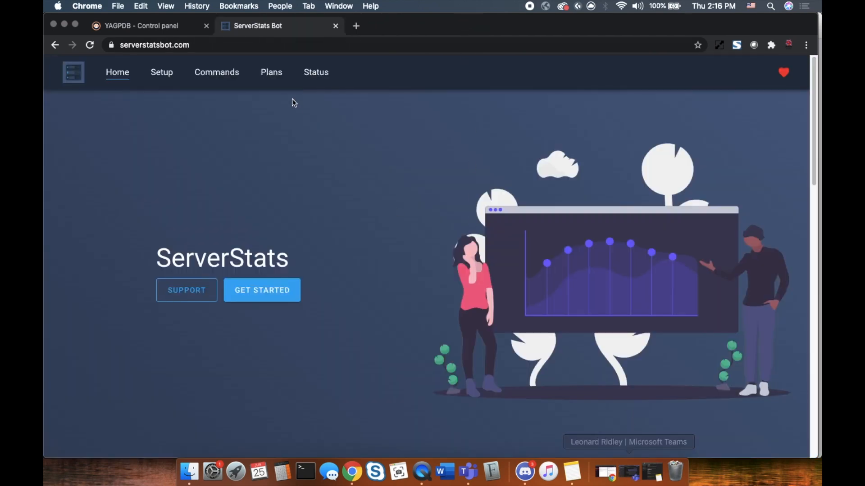
left_click(336, 26)
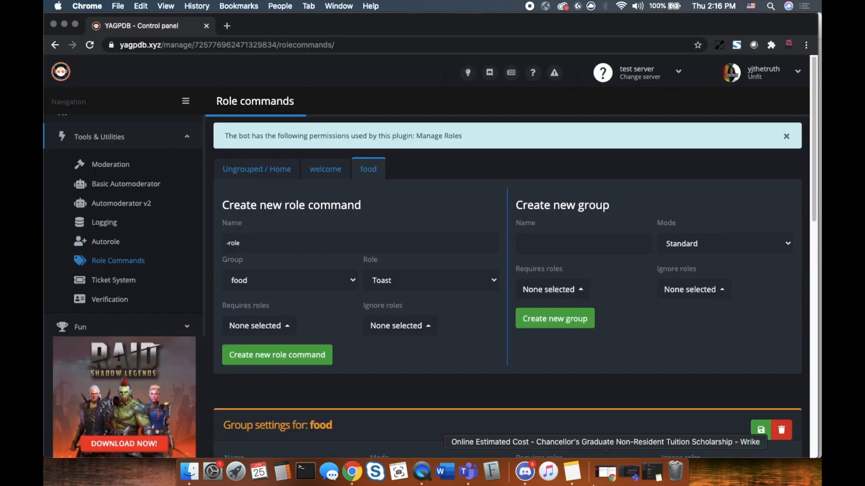
left_click(524, 472)
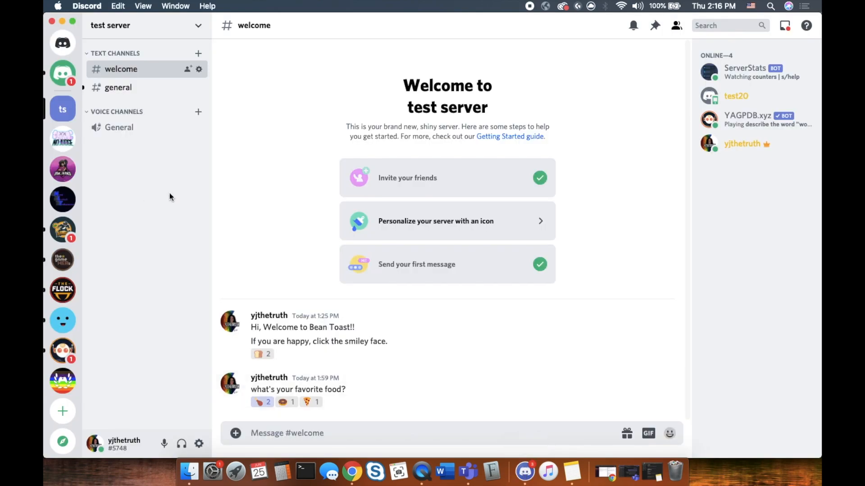
left_click(153, 89)
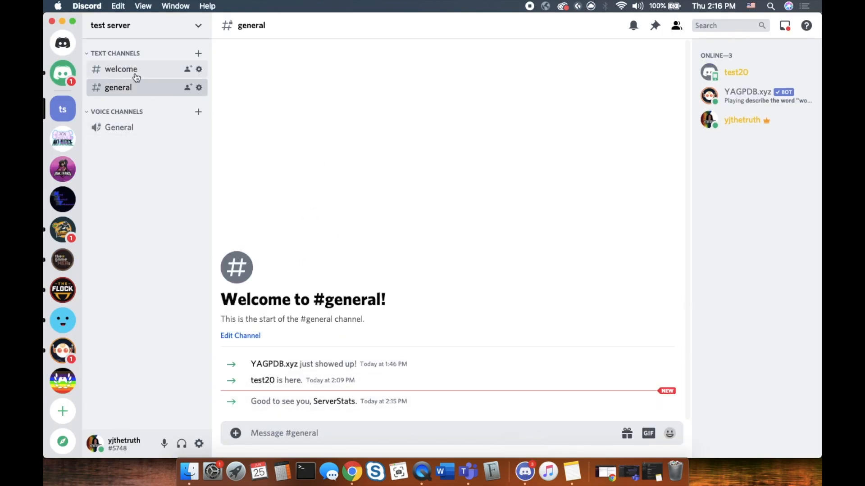
In #welcome, send s/setup and answer 'voice' to create All Members, Members and Bots counters
left_click(138, 72)
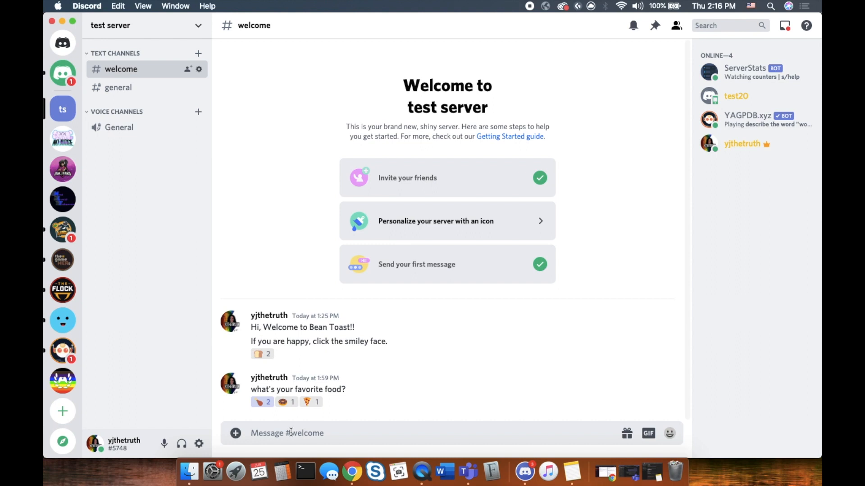
type("s/setup")
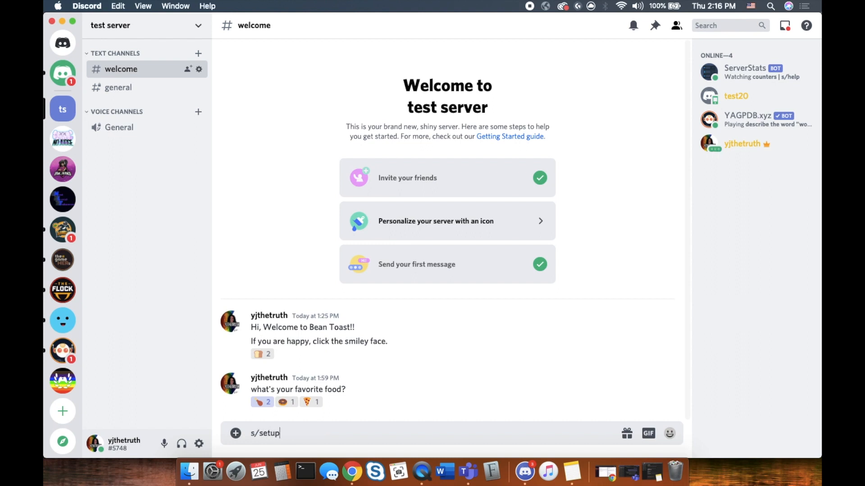
key("Return")
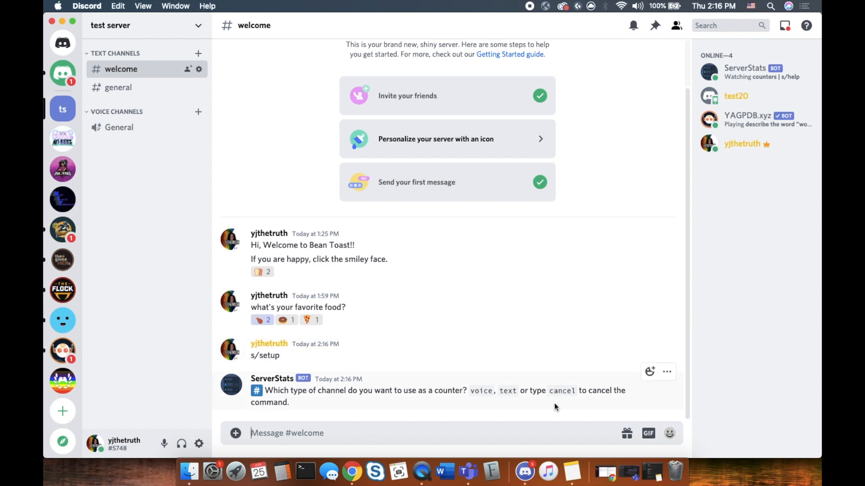
type("voice")
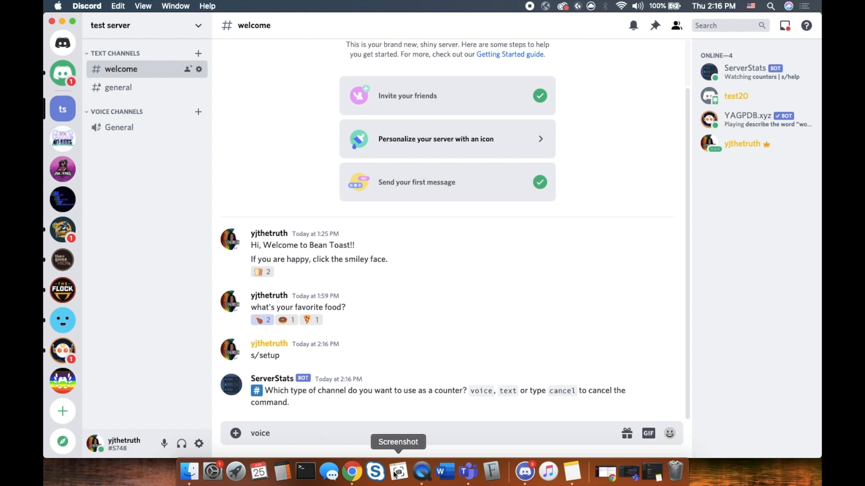
key("Return")
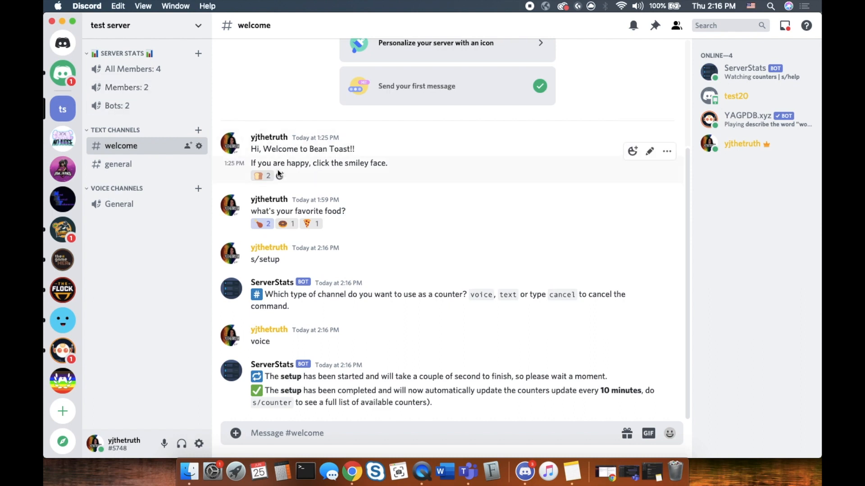
mouse_move(267, 178)
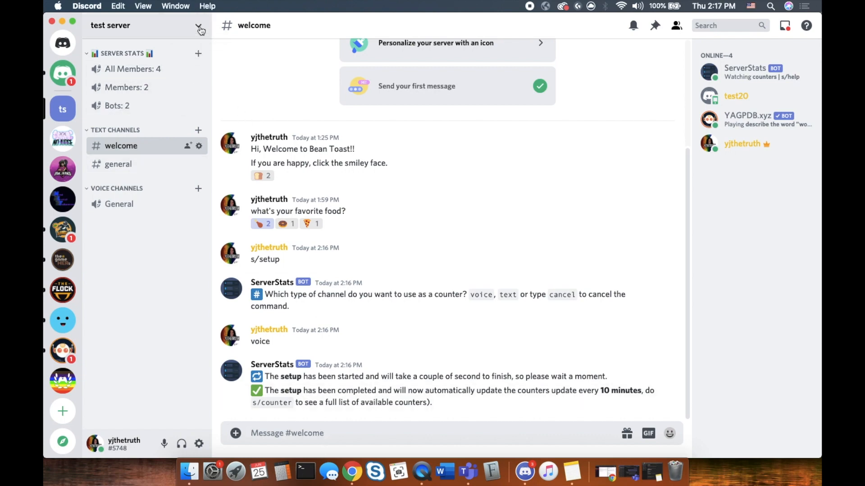
Create and save a new green role named 'subs' in Server Settings > Roles
left_click(198, 26)
left_click(158, 99)
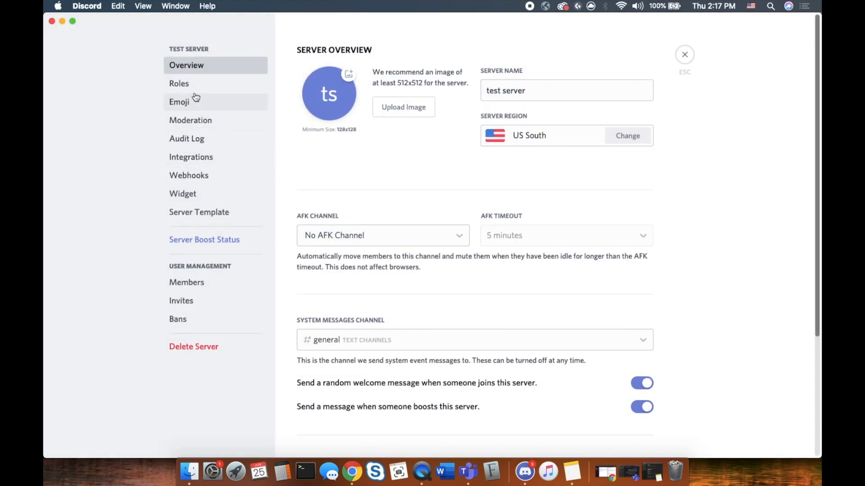
left_click(192, 80)
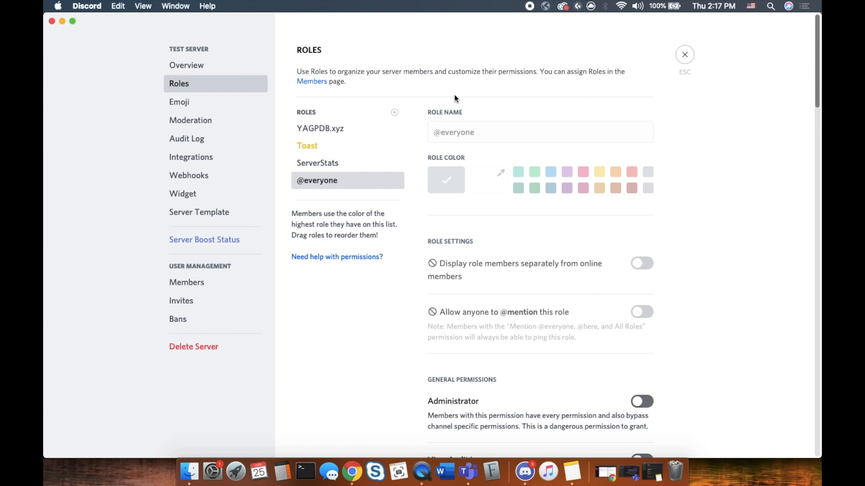
left_click(395, 112)
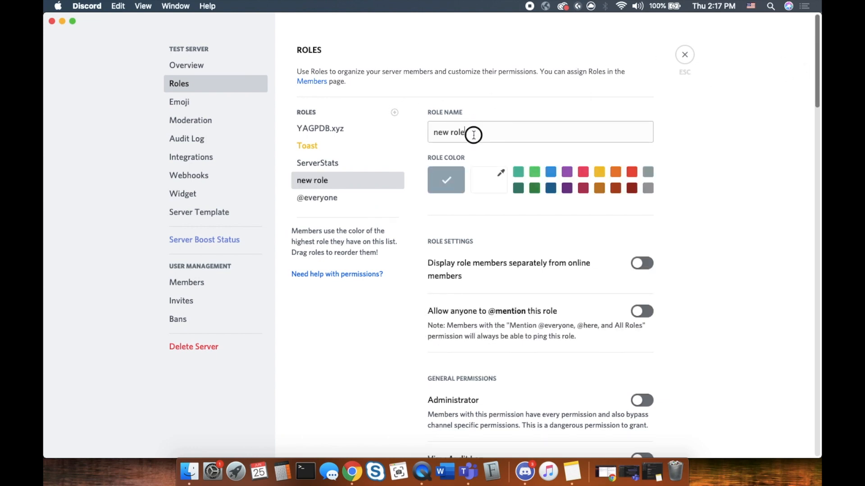
triple_click(473, 134)
type("subs")
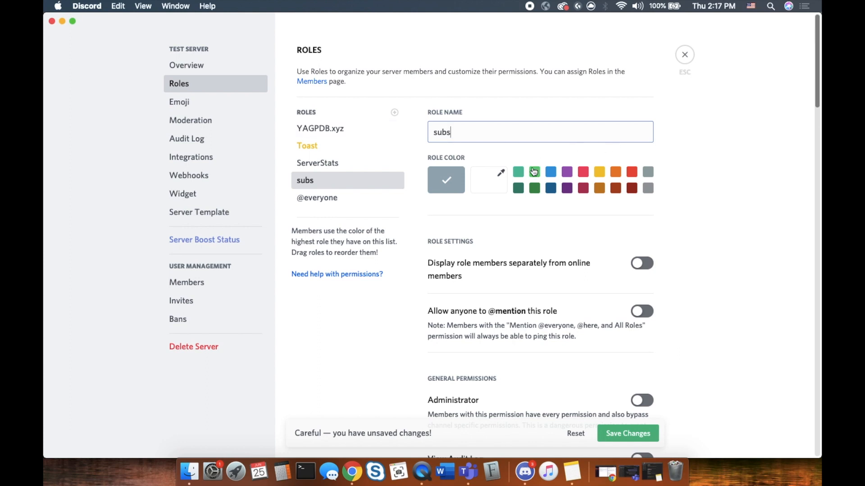
left_click(534, 171)
scroll(554, 327, "down", 4)
left_click(629, 433)
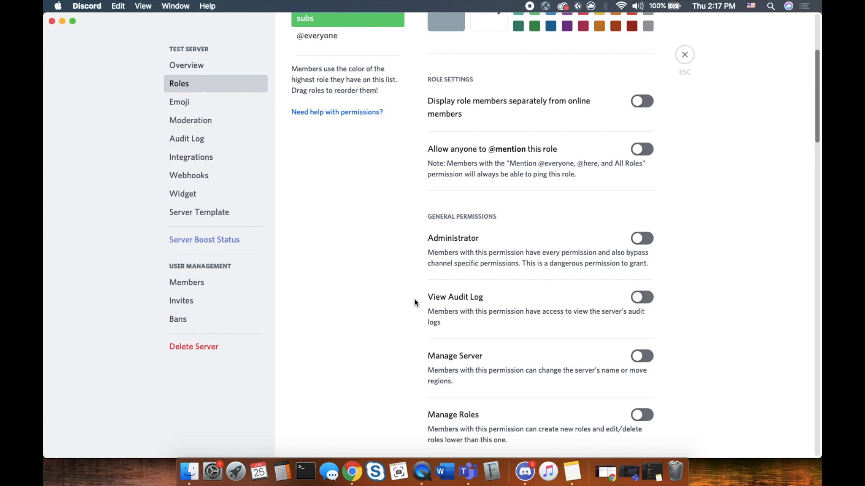
scroll(415, 300, "up", 4)
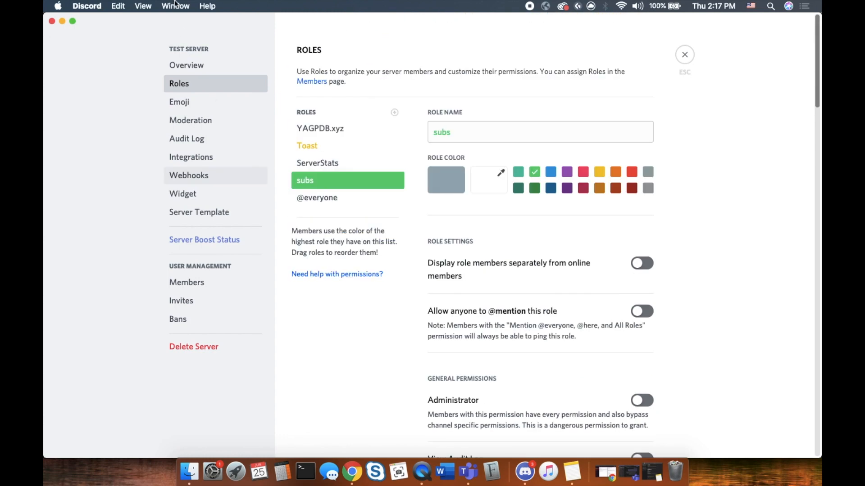
left_click(681, 57)
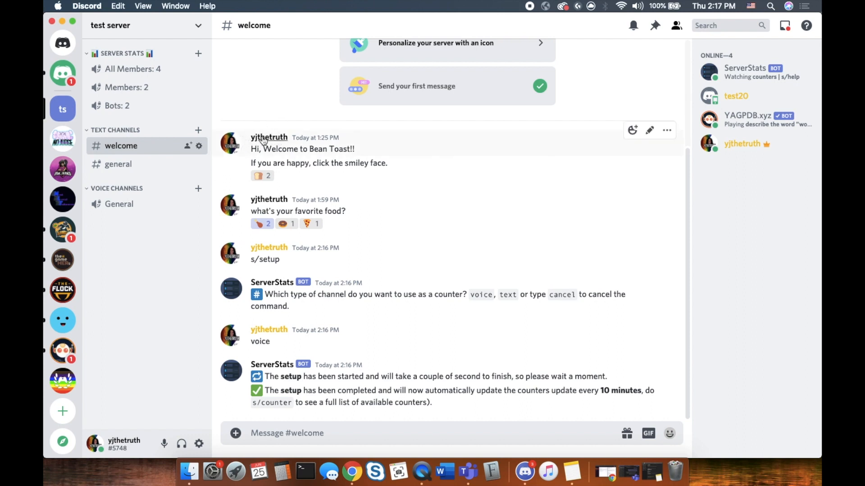
Assign the subs role to the first human member and the server owner under Members
left_click(200, 27)
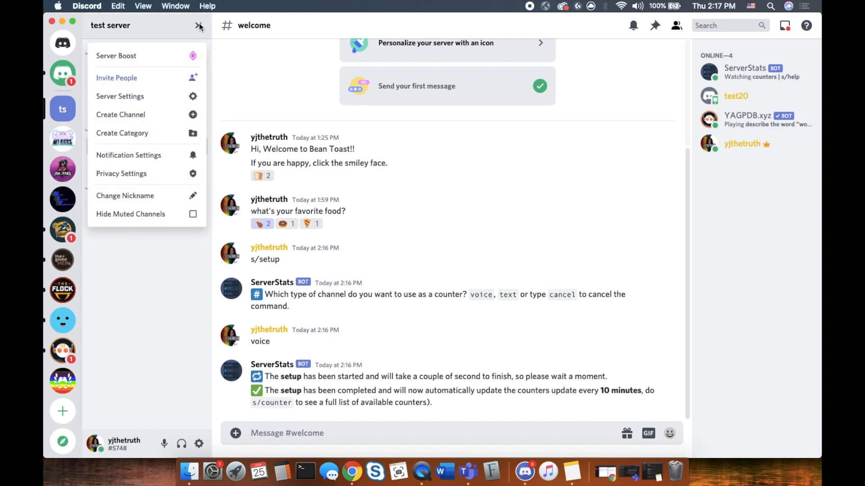
left_click(145, 100)
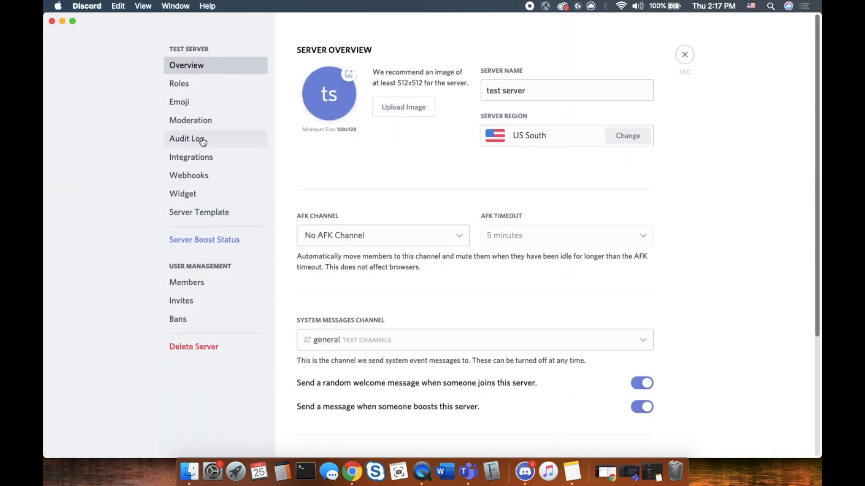
left_click(207, 285)
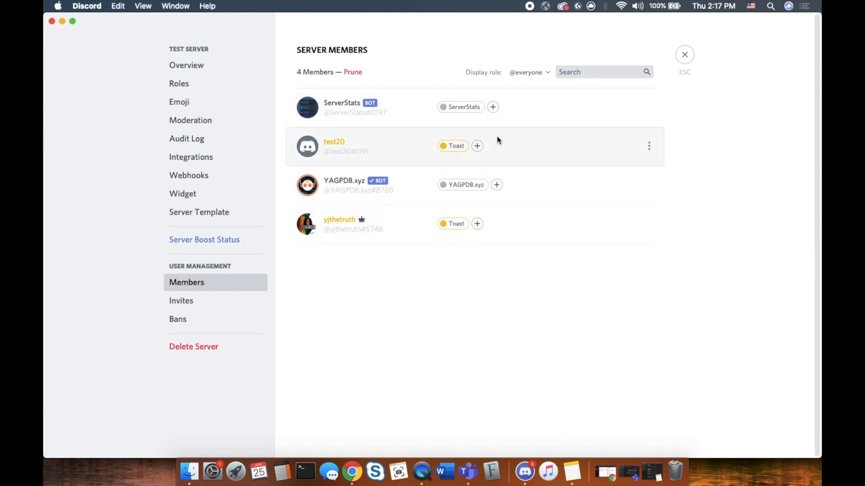
left_click(477, 148)
left_click(448, 192)
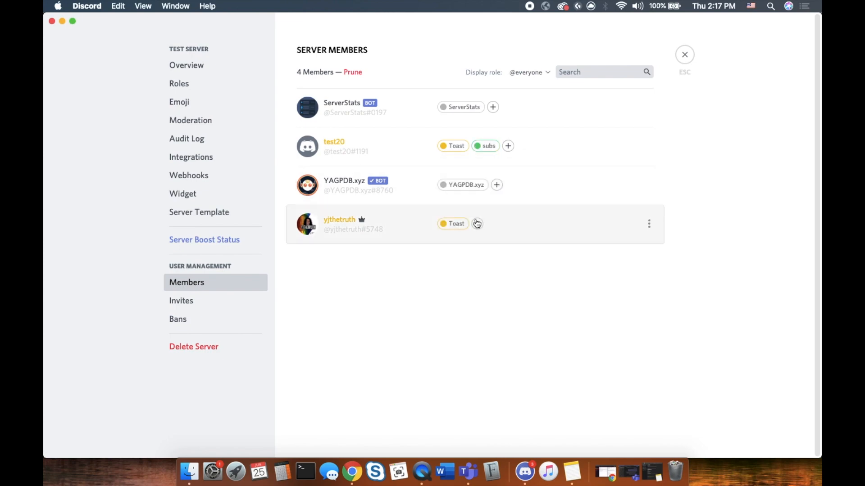
left_click(477, 224)
left_click(448, 281)
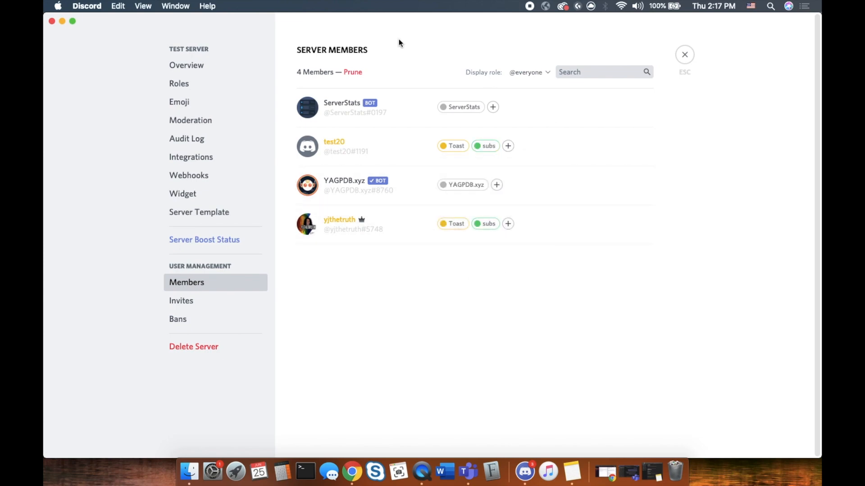
left_click(691, 58)
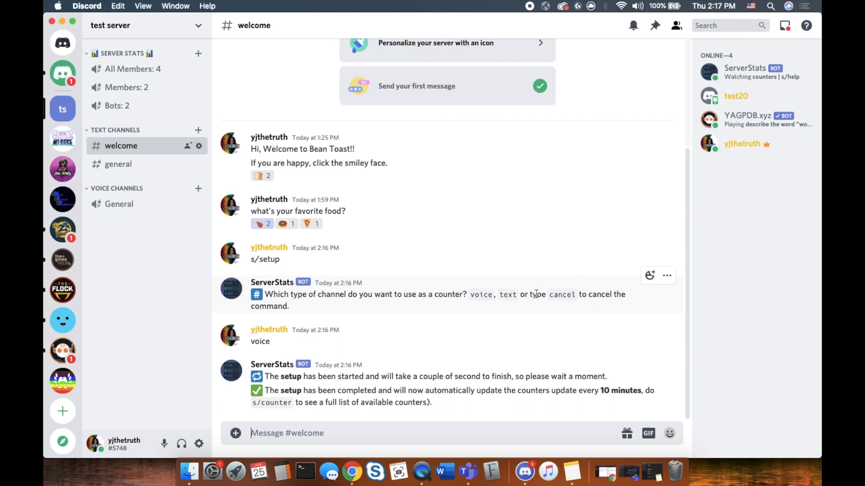
type("s")
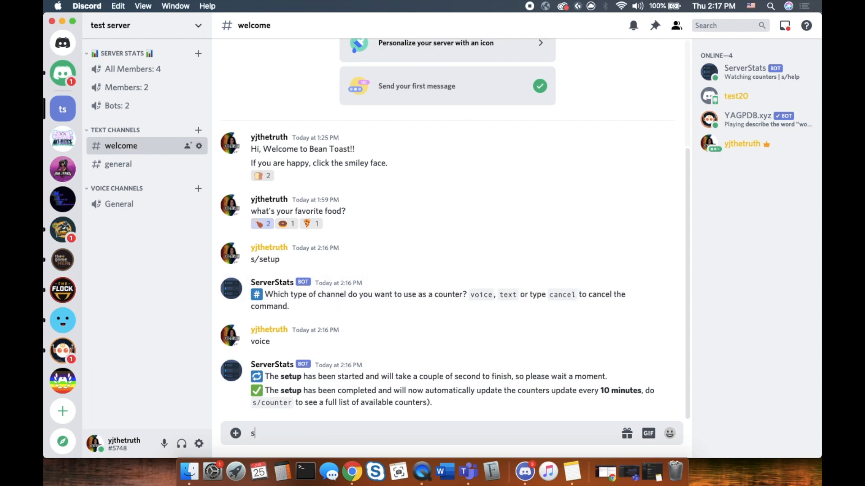
type("/counter create")
key("Return")
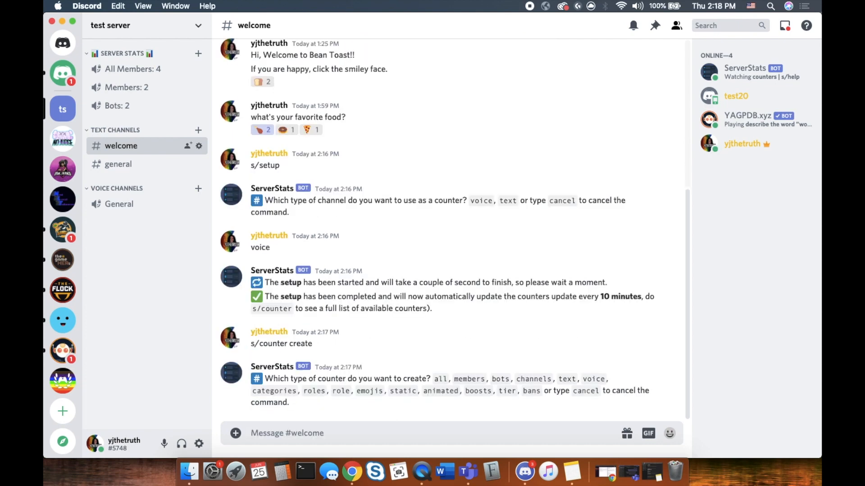
type("role")
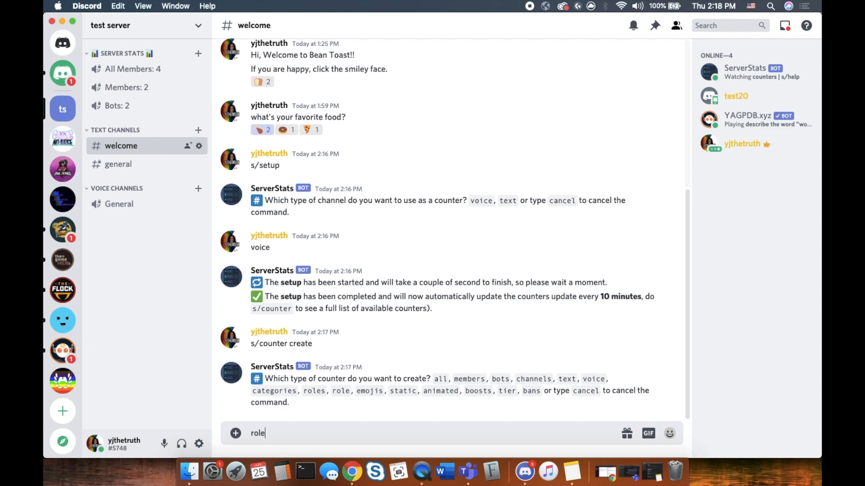
key("Return")
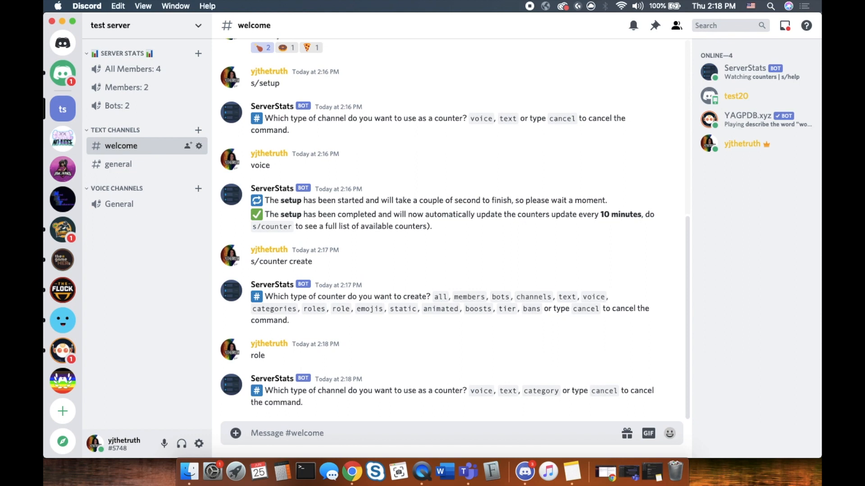
type("tex")
key("BackSpace")
key("BackSpace")
key("BackSpace")
type("vo")
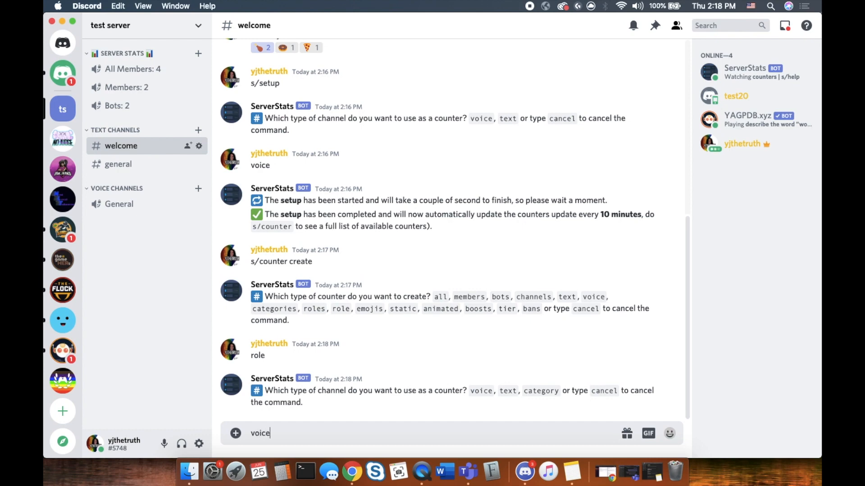
type("ice")
key("Return")
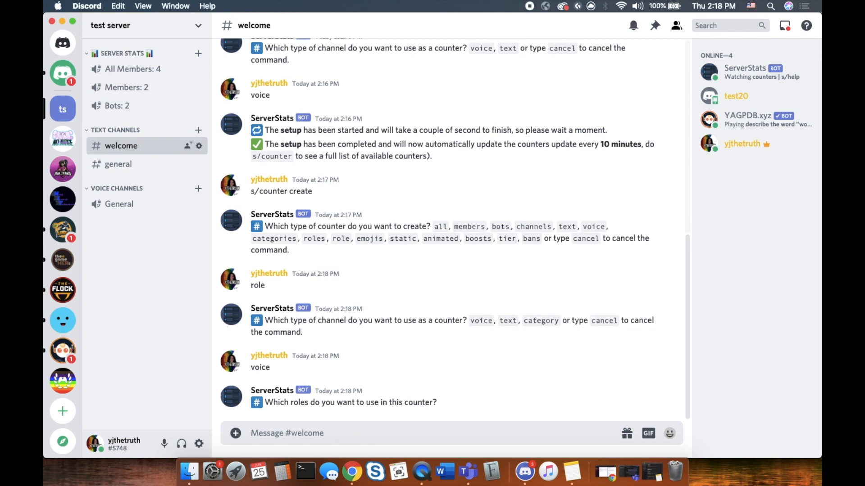
type("@")
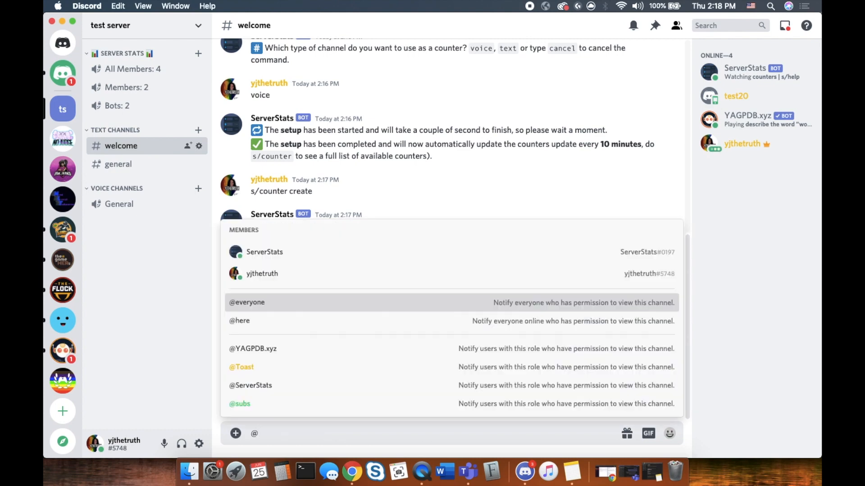
left_click(257, 404)
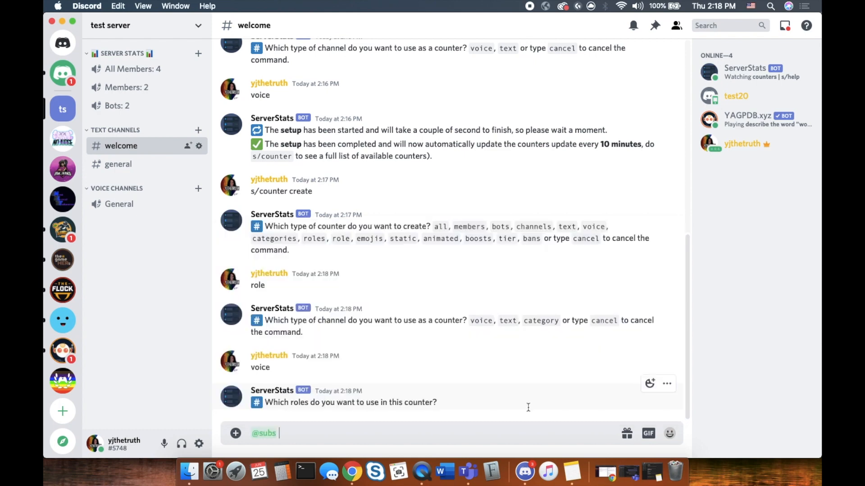
key("Return")
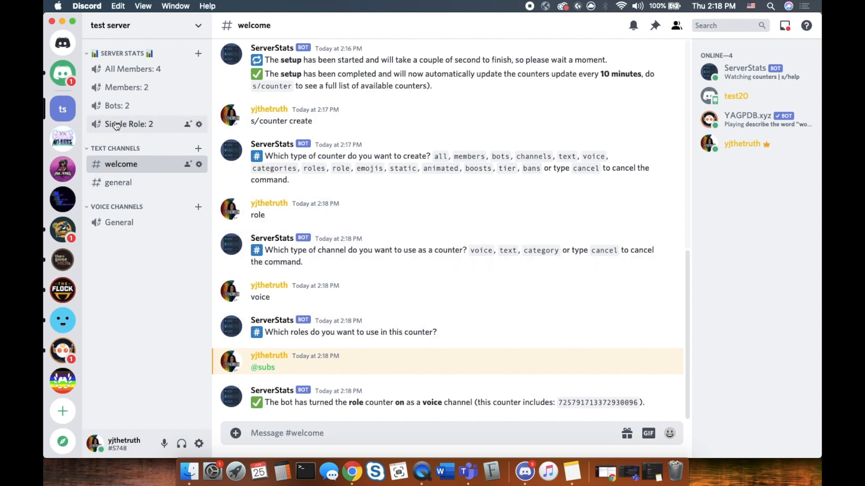
Rename the 'Single Role: 2' voice channel to 'subs: 2' and save the change
left_click(199, 125)
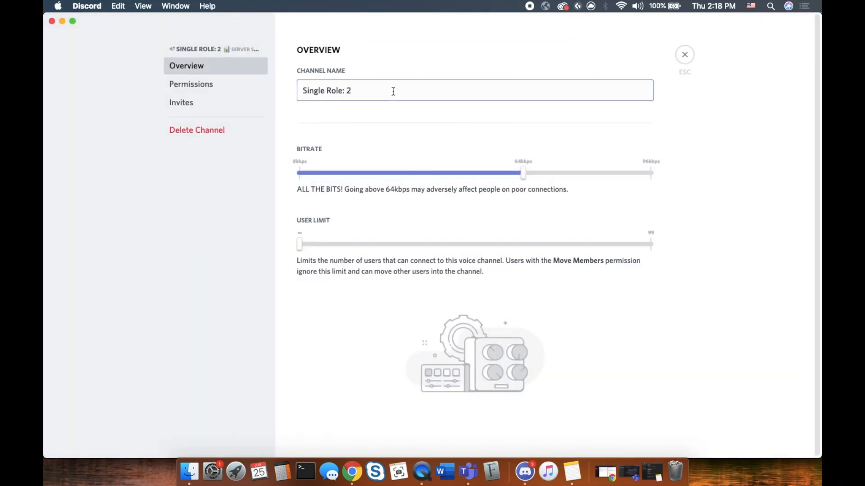
left_click_drag(344, 90, 296, 89)
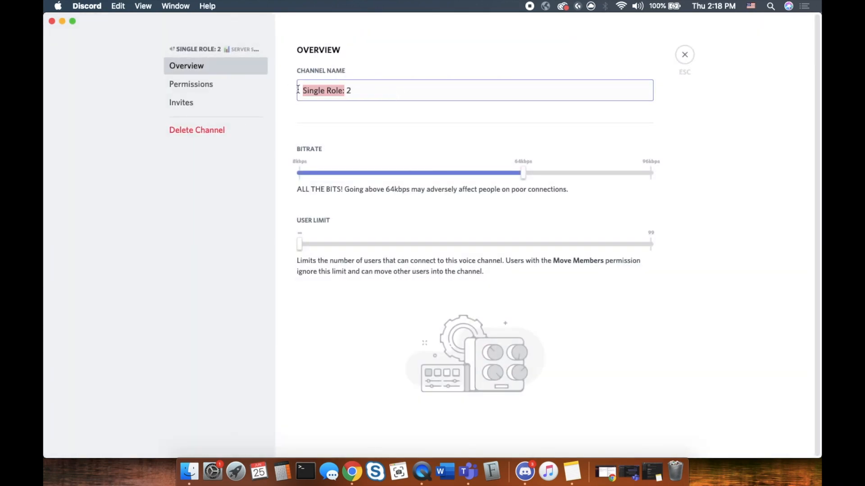
type("s")
type("ubs")
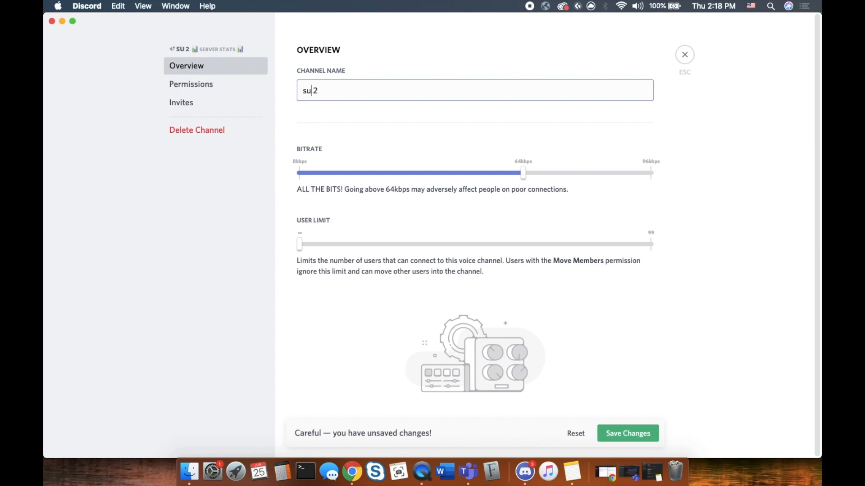
type(":")
left_click(627, 434)
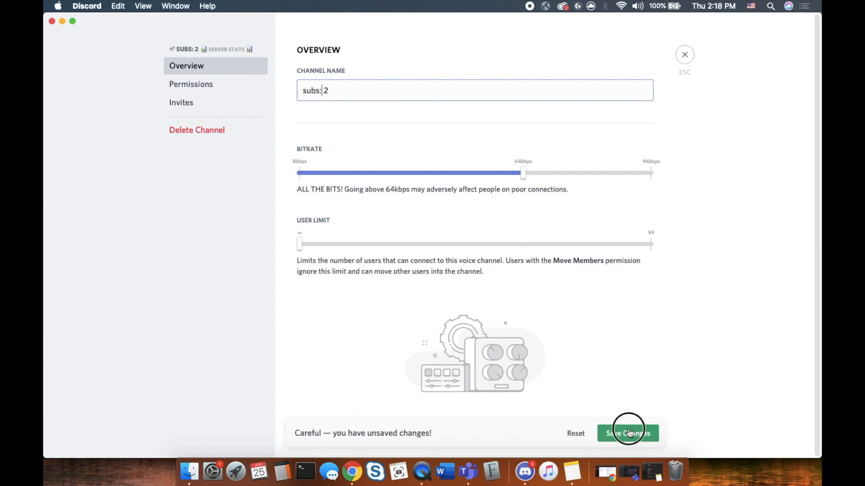
left_click(685, 52)
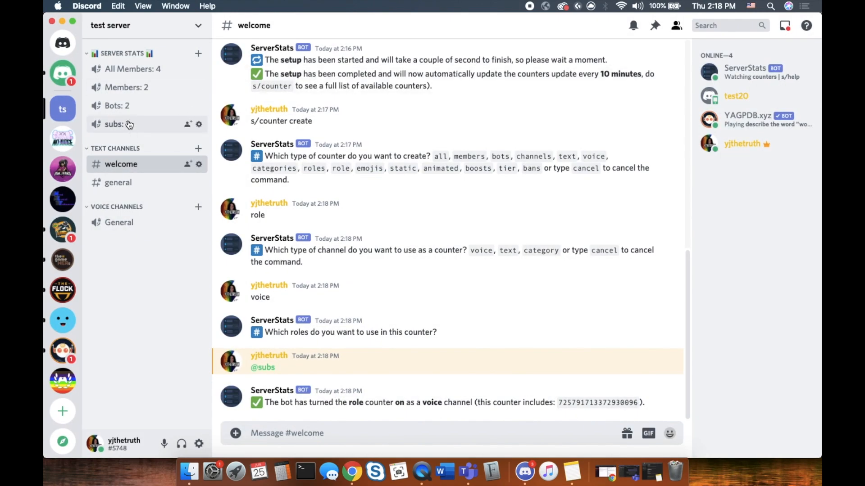